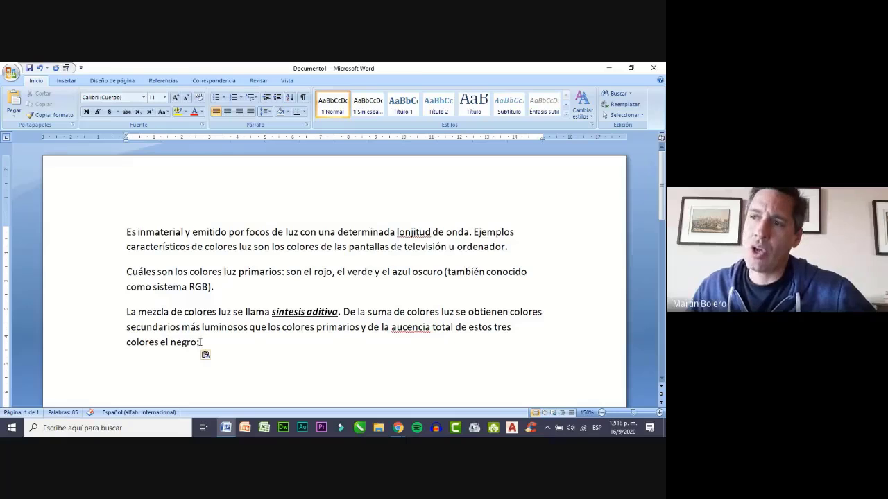
Select all three paragraphs and look over their indent and spacing settings in the paragraph dialog
left_click_drag(200, 342, 127, 231)
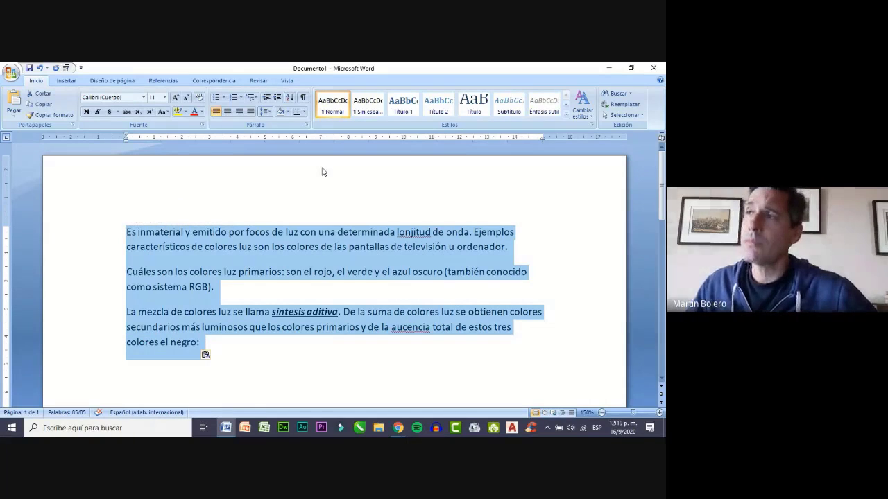
left_click(308, 126)
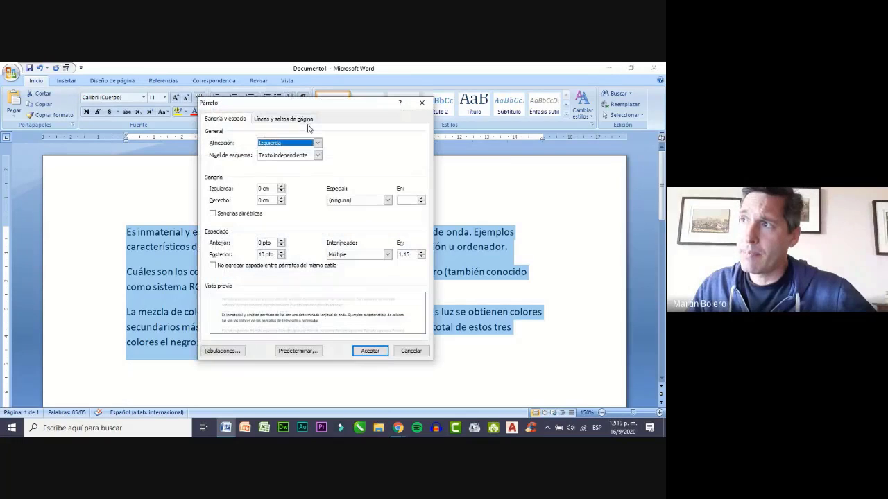
left_click_drag(297, 109, 422, 129)
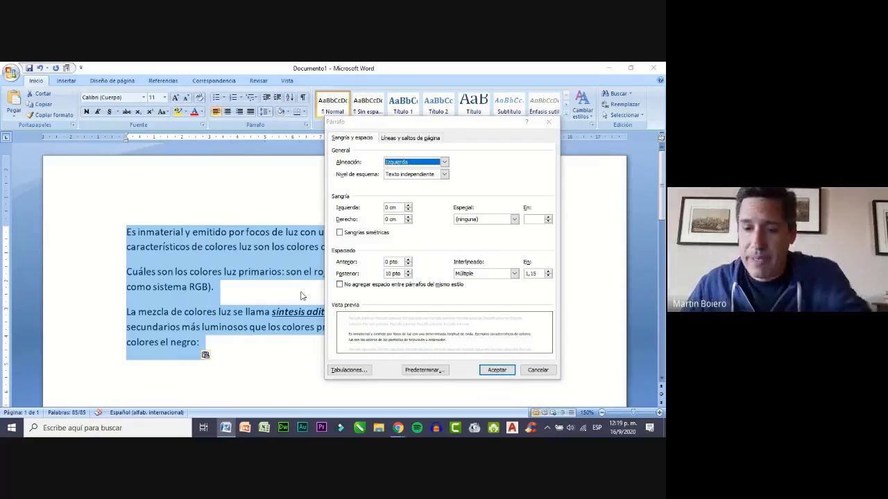
key("Escape")
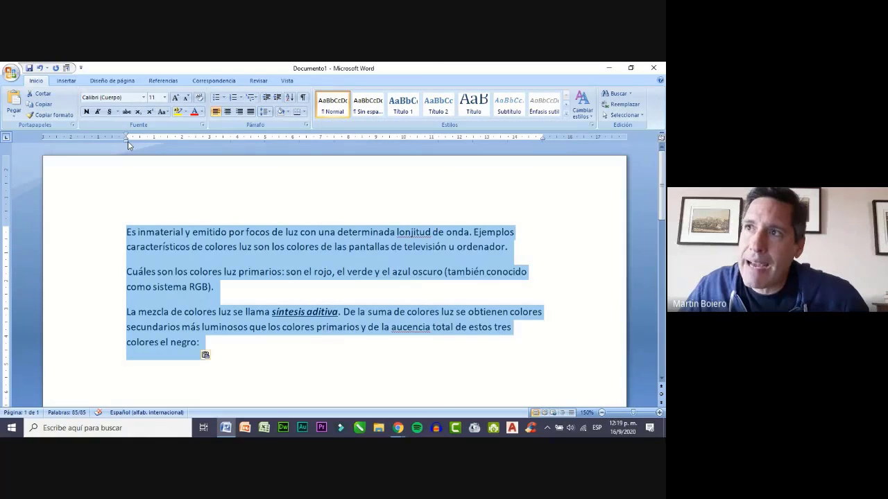
left_click_drag(128, 141, 127, 142)
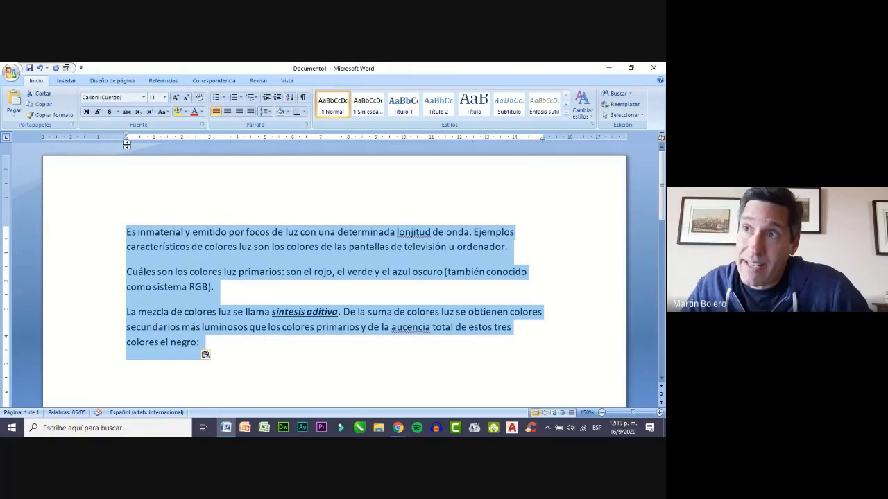
left_click_drag(128, 143, 128, 142)
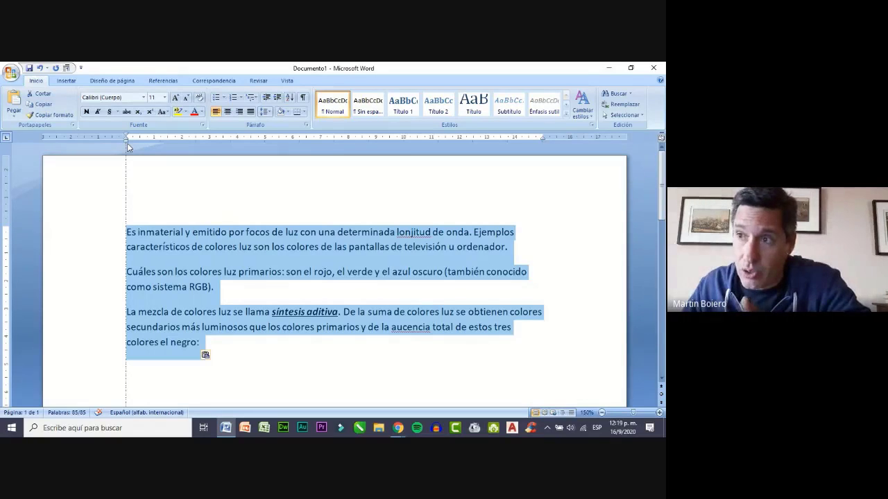
left_click_drag(128, 142, 128, 143)
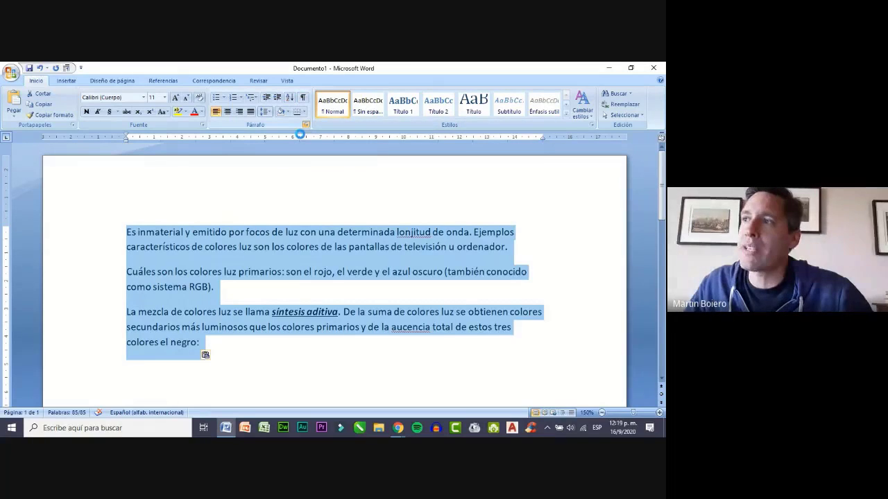
Set the left and right indents of the three selected paragraphs to 2 cm each
left_click(306, 125)
mouse_move(382, 126)
left_mouse_down()
mouse_move(384, 145)
mouse_move(381, 133)
mouse_move(390, 137)
mouse_move(378, 137)
left_mouse_up()
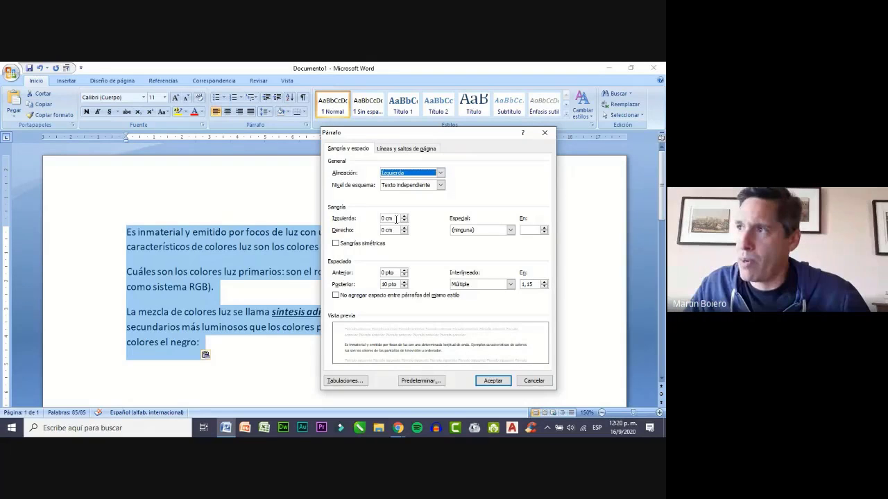
left_click_drag(396, 219, 358, 221)
type("2")
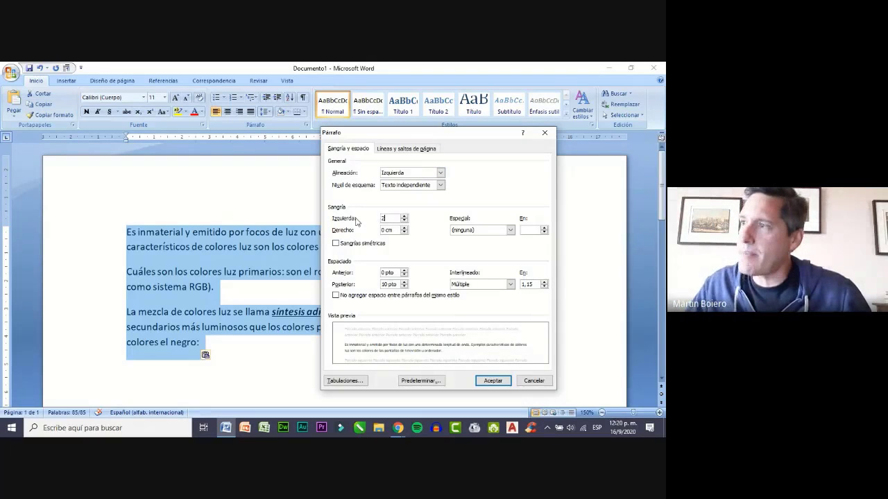
key("Tab")
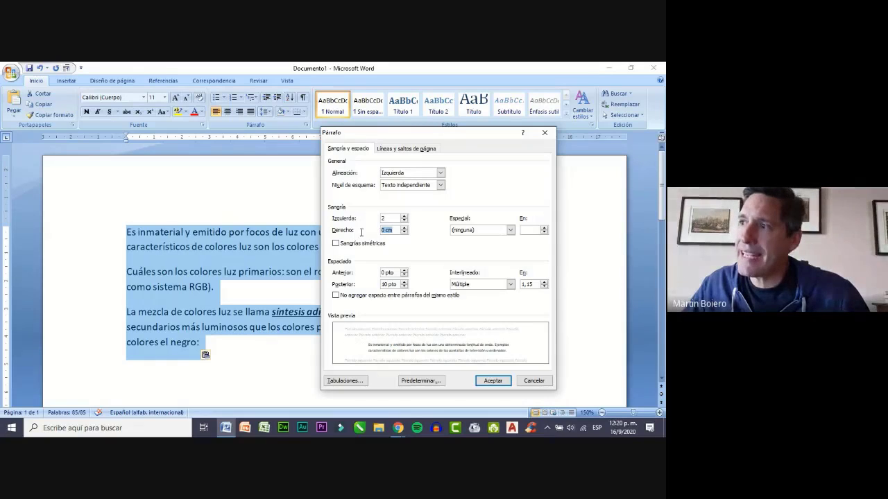
type("2")
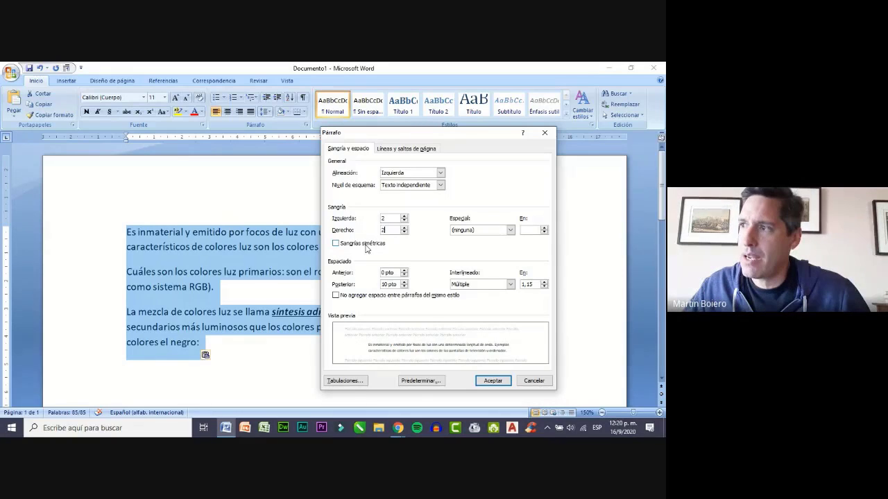
left_click(493, 381)
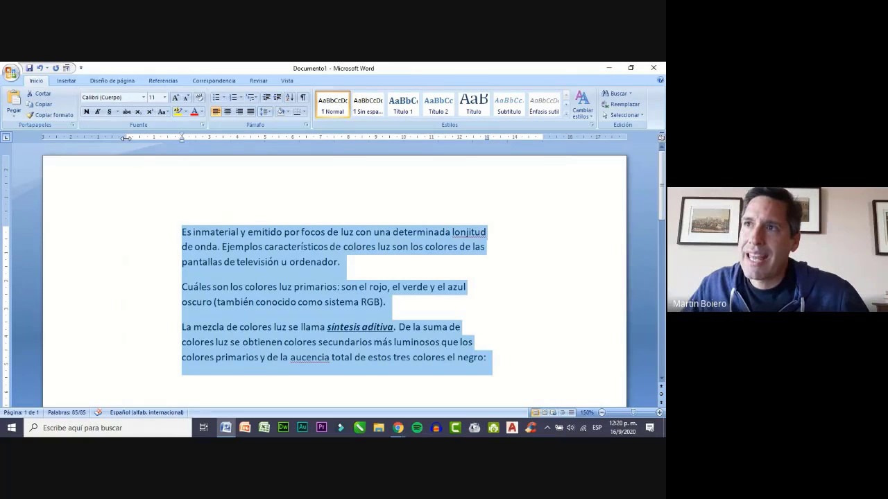
left_click_drag(126, 138, 126, 138)
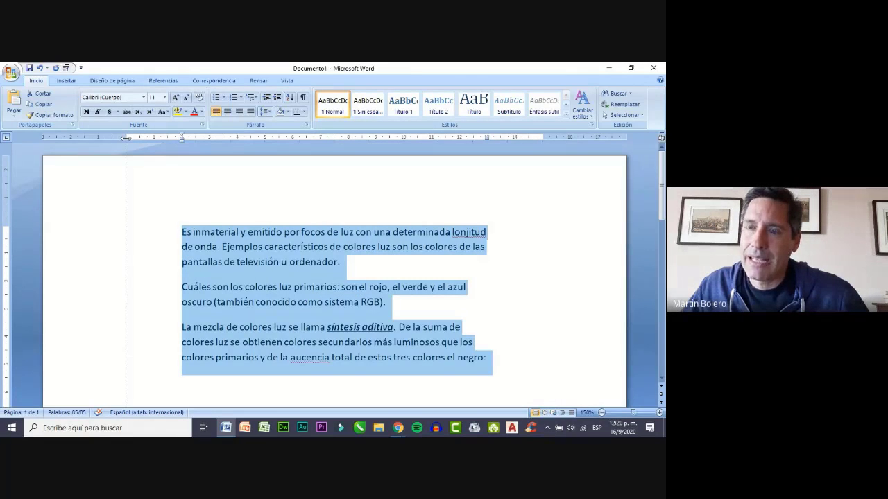
left_click_drag(182, 142, 181, 141)
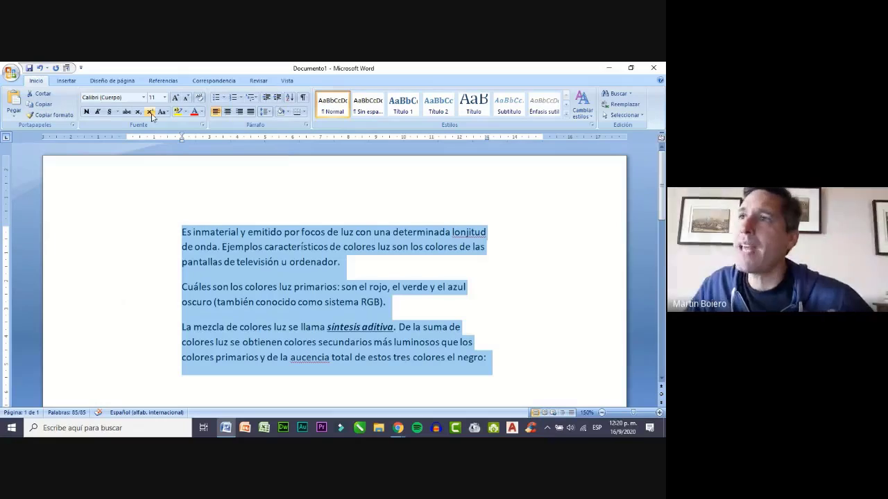
Set the left and right indents of the selected paragraphs to 0 and give them a first-line (Primera línea) special indent of 1,25 cm
left_click(306, 125)
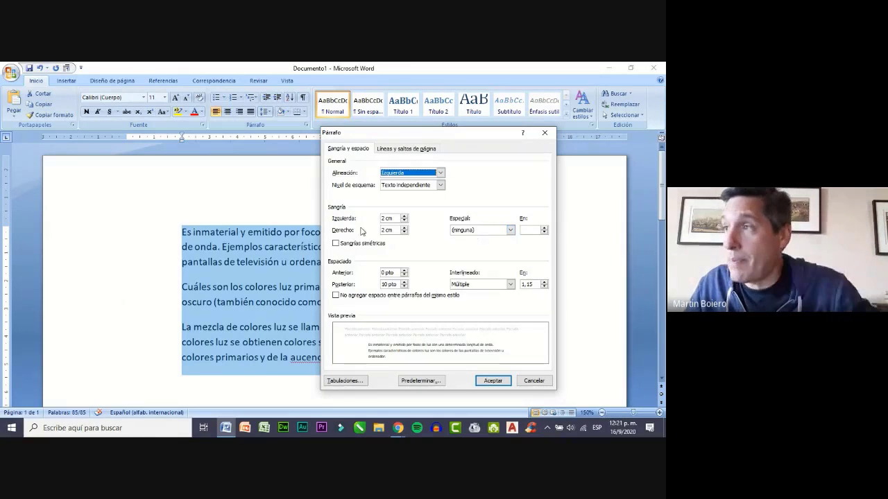
left_click_drag(392, 218, 373, 218)
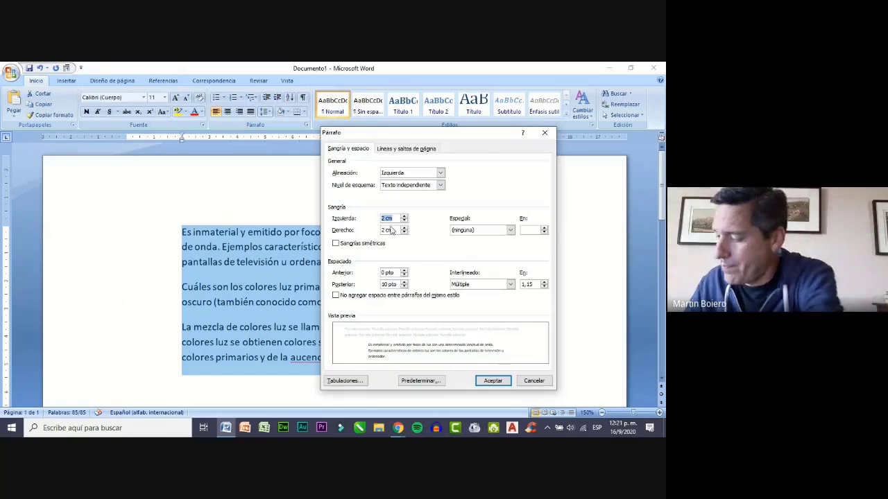
type("0")
key("Tab")
type("0")
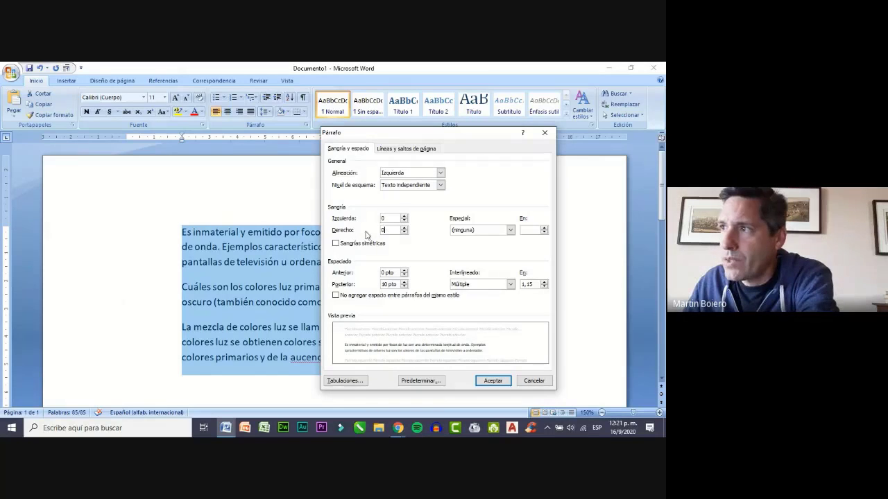
left_click(460, 230)
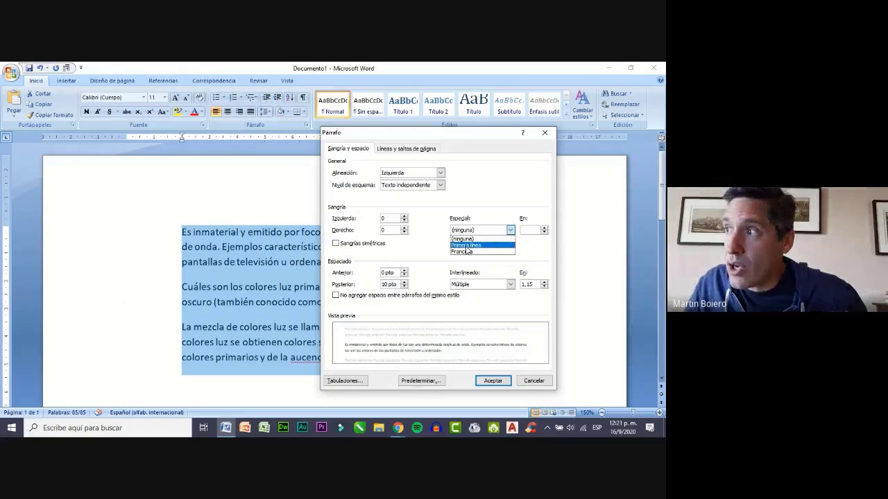
left_click(463, 246)
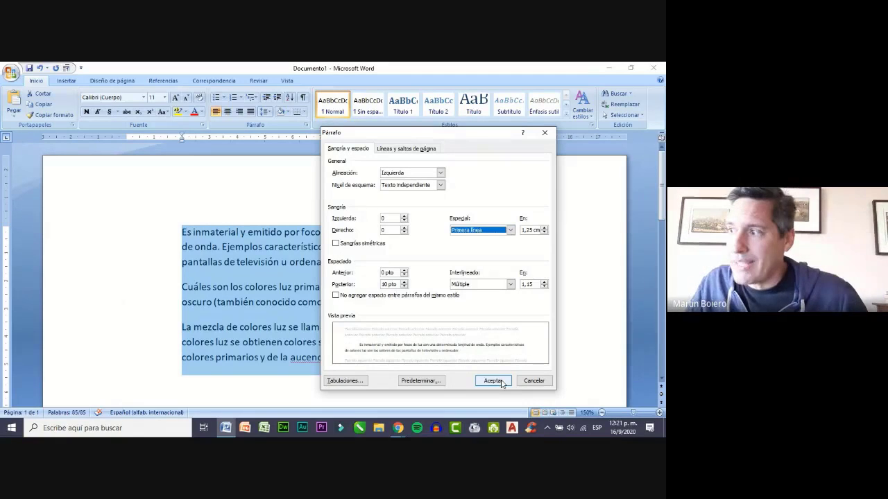
left_click(489, 381)
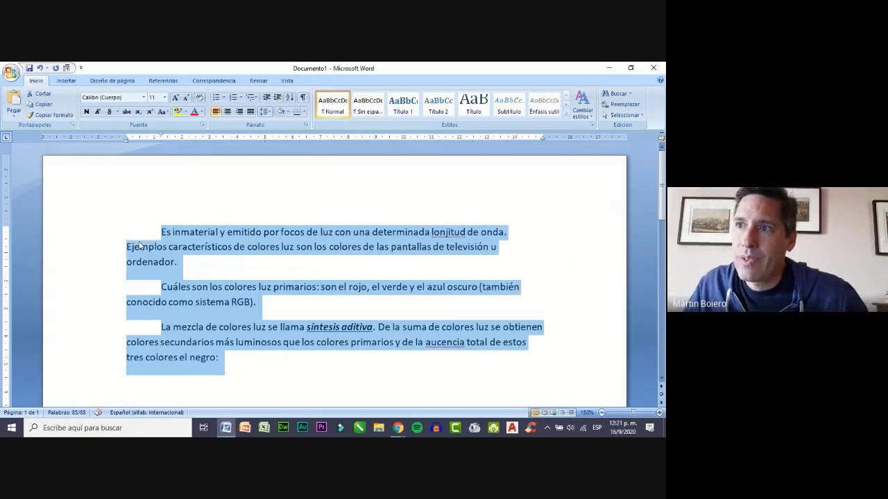
Undo the last indent change and apply a hanging (Francesa) special indent of 1,25 cm to the three paragraphs
left_click(140, 247)
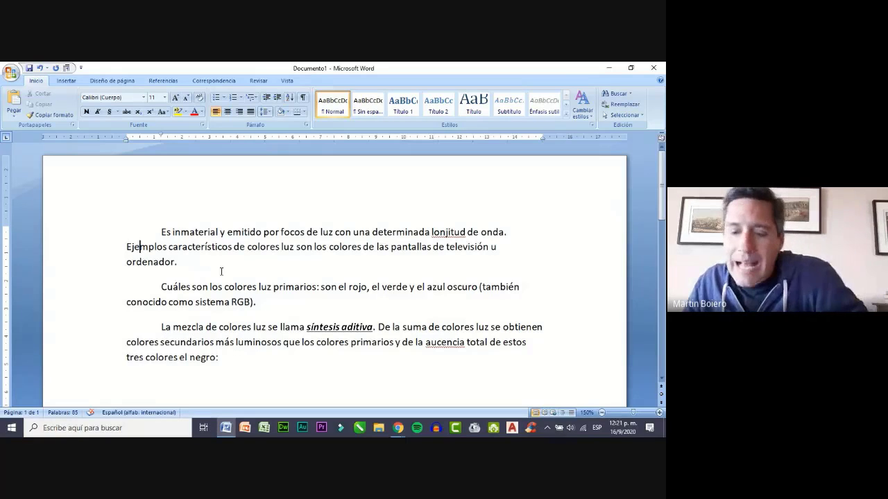
key("ctrl+z")
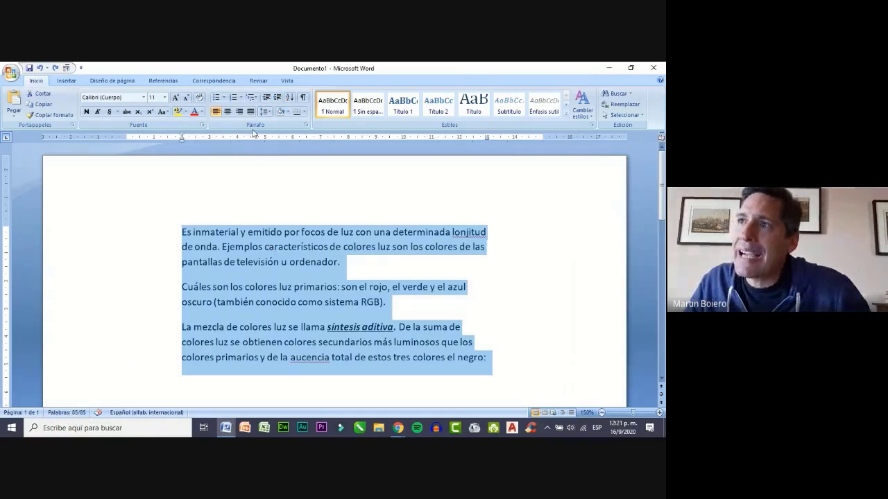
left_click(306, 124)
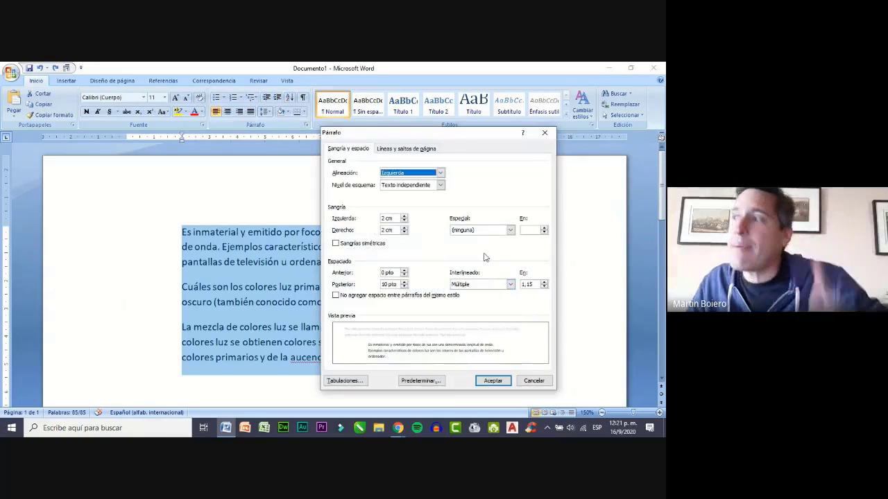
left_click(483, 231)
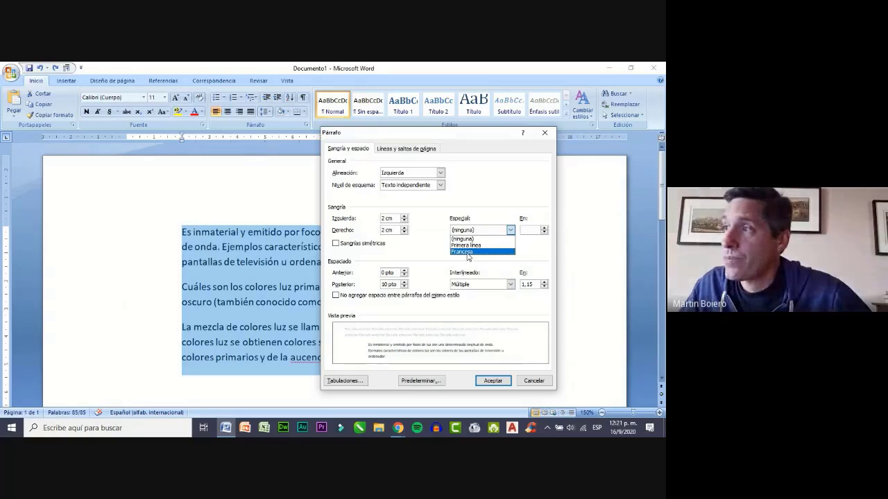
left_click(468, 256)
left_click(497, 383)
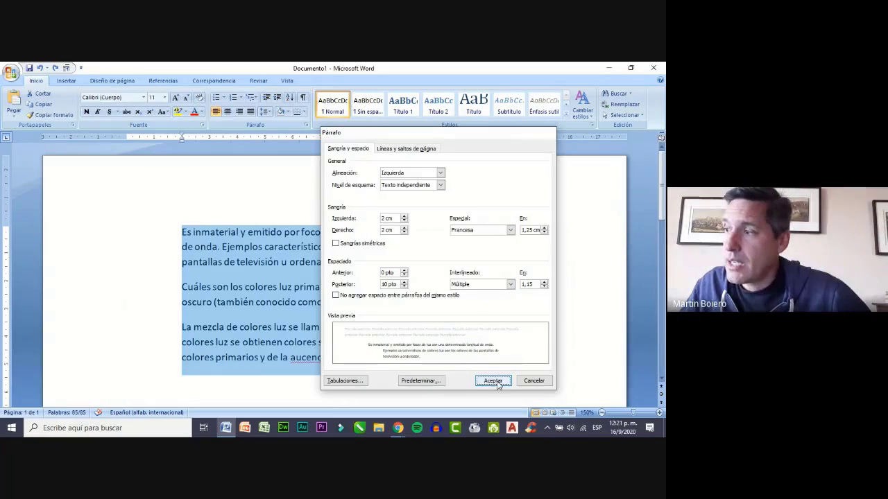
left_click(497, 383)
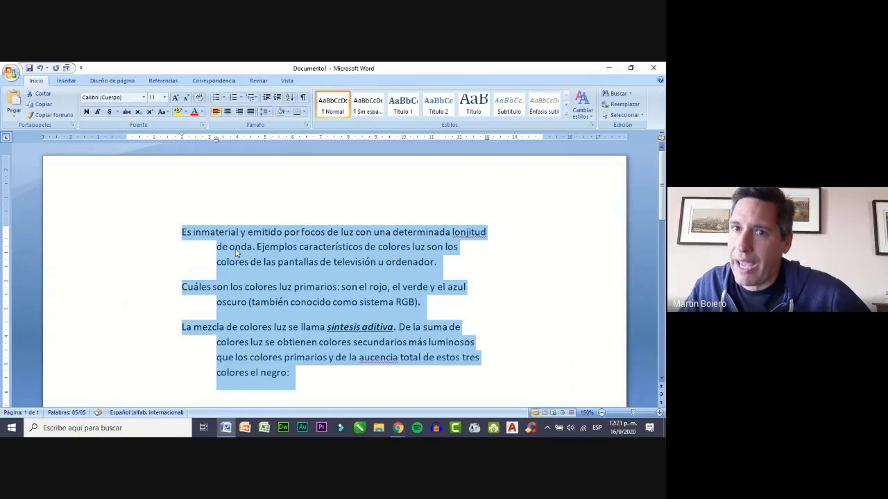
Reset the special indent of the three paragraphs to (ninguna) and their left and right indents to 0
left_click(306, 125)
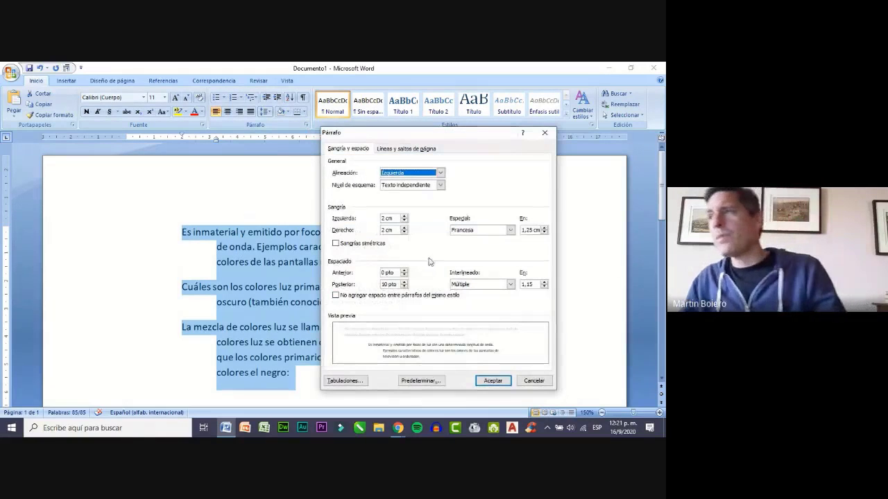
left_click(459, 231)
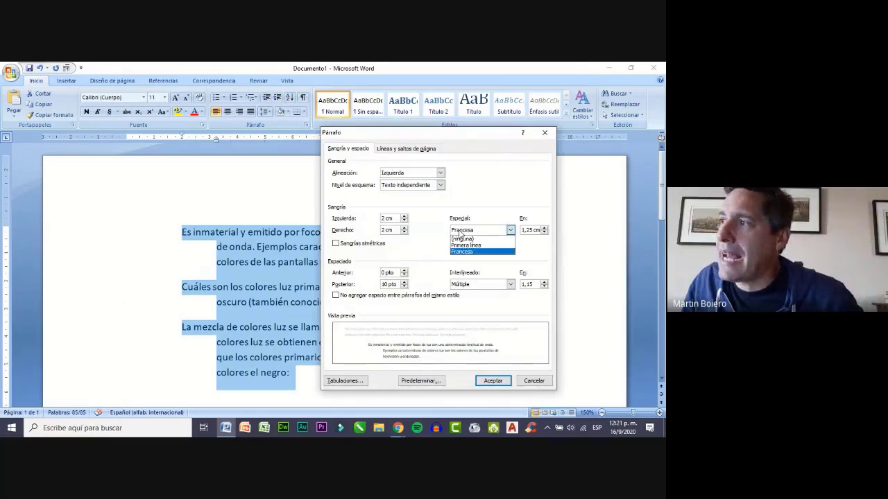
left_click(465, 245)
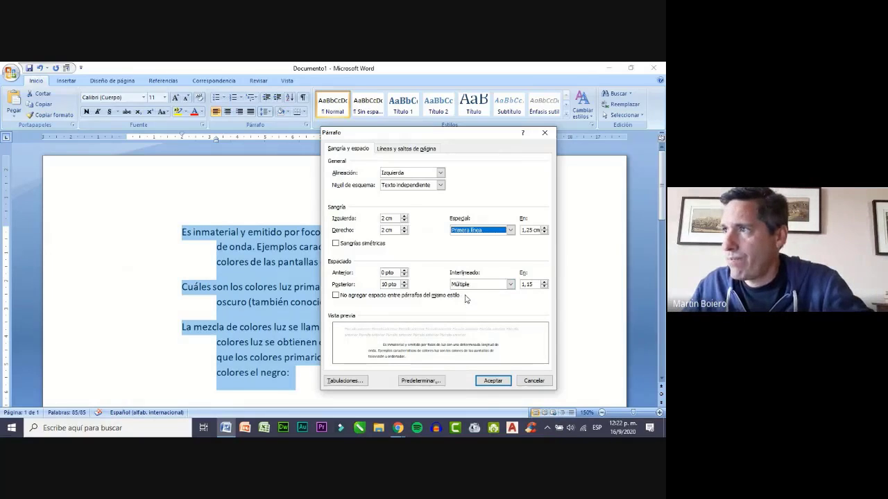
left_click(510, 230)
left_click(486, 240)
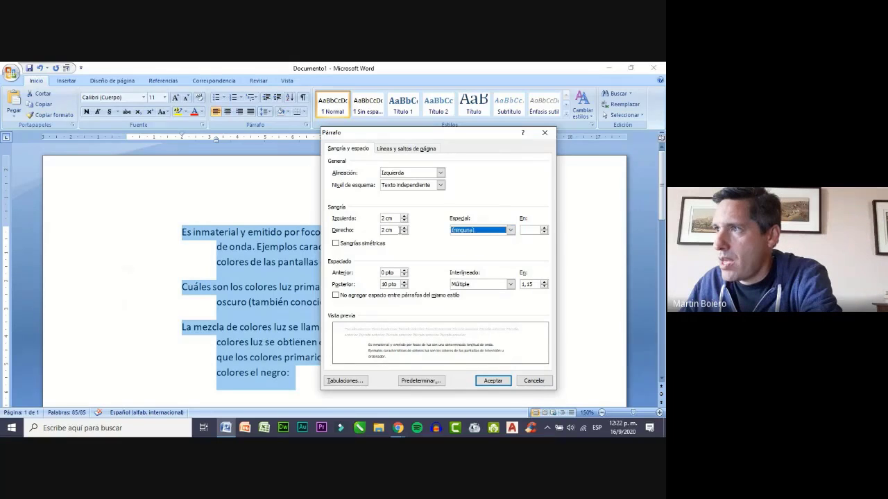
left_click_drag(399, 230, 380, 218)
type("00")
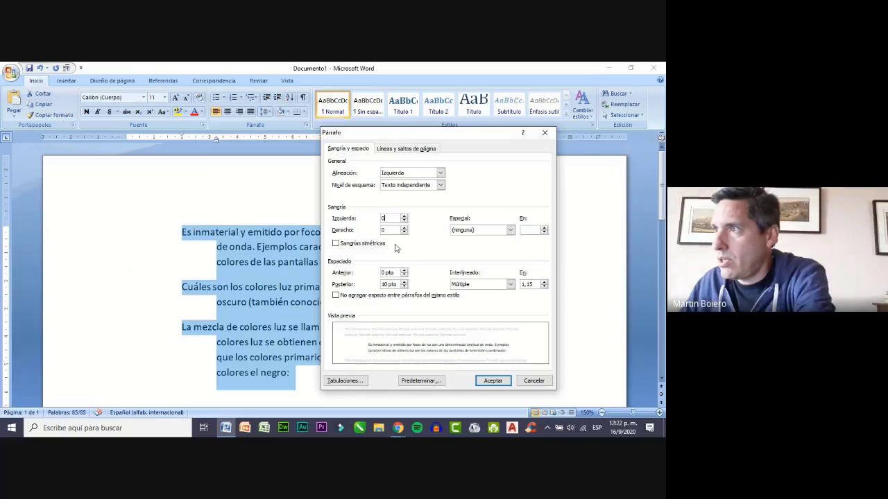
left_click(491, 383)
left_click(182, 286)
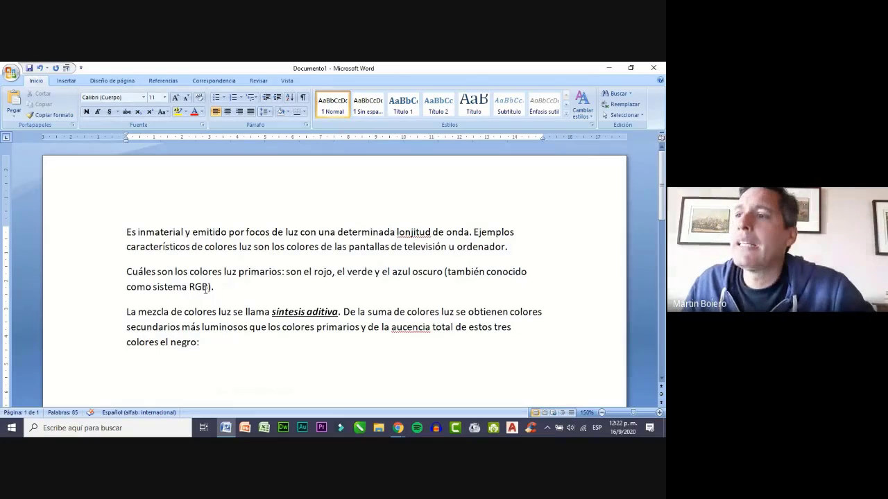
Set the left and right indents of the second paragraph, "Cuáles son los colores luz primarios", to 3 cm each
left_click_drag(217, 286, 129, 272)
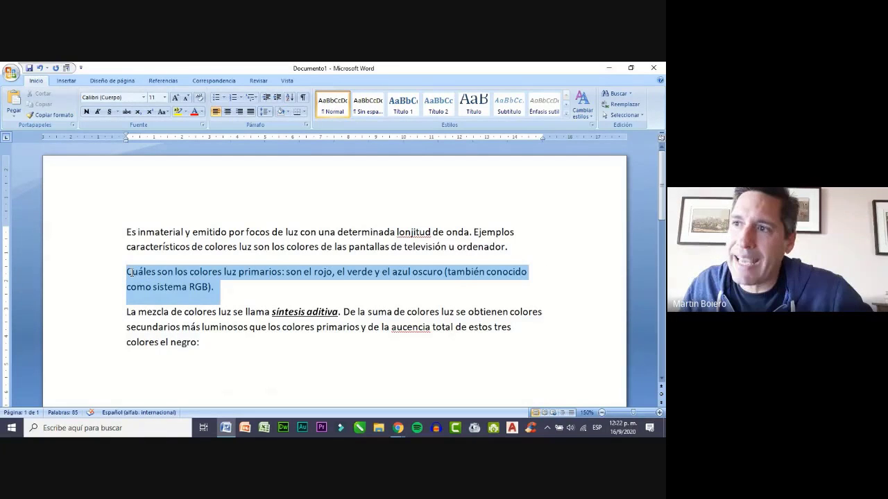
left_click(305, 125)
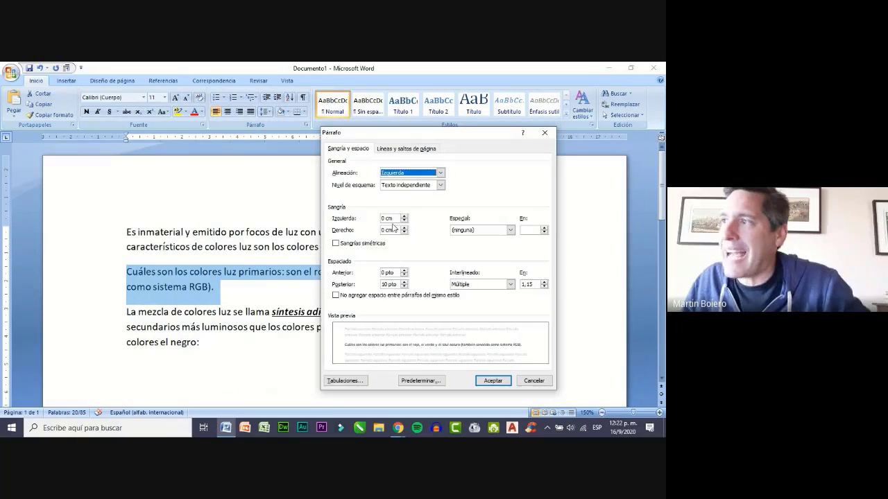
double_click(394, 217)
type("3")
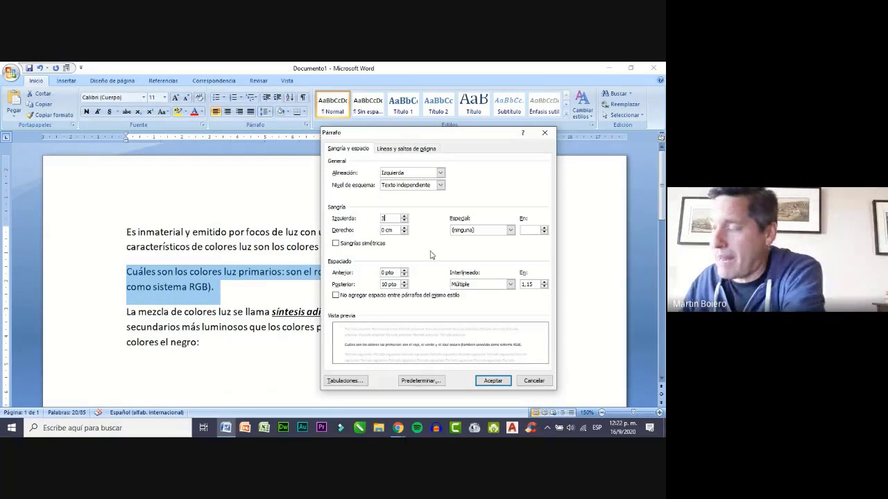
double_click(394, 230)
type("3")
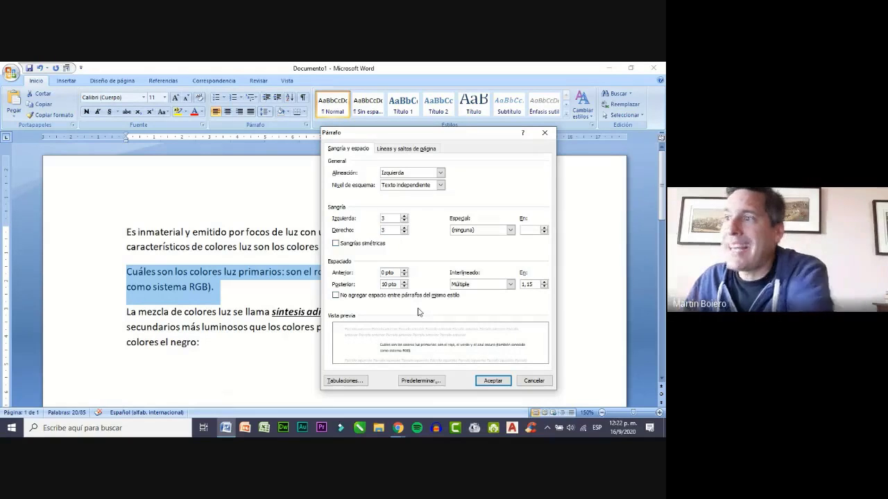
left_click(492, 380)
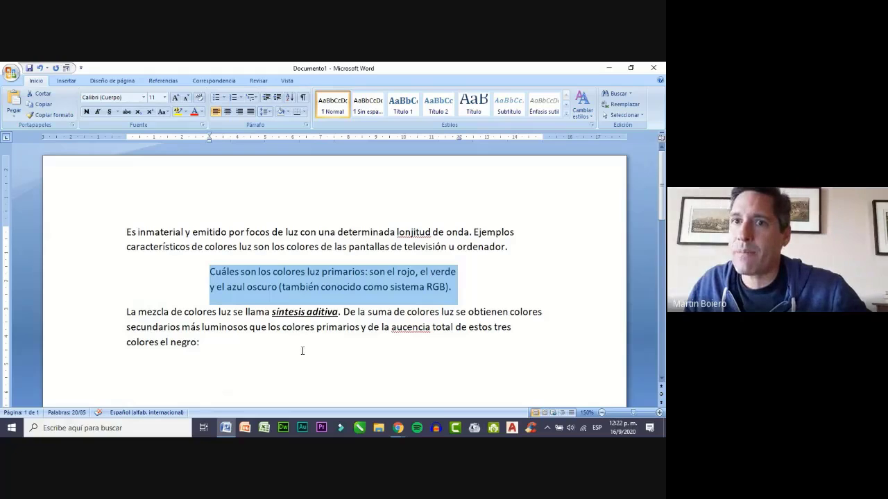
left_click(203, 342)
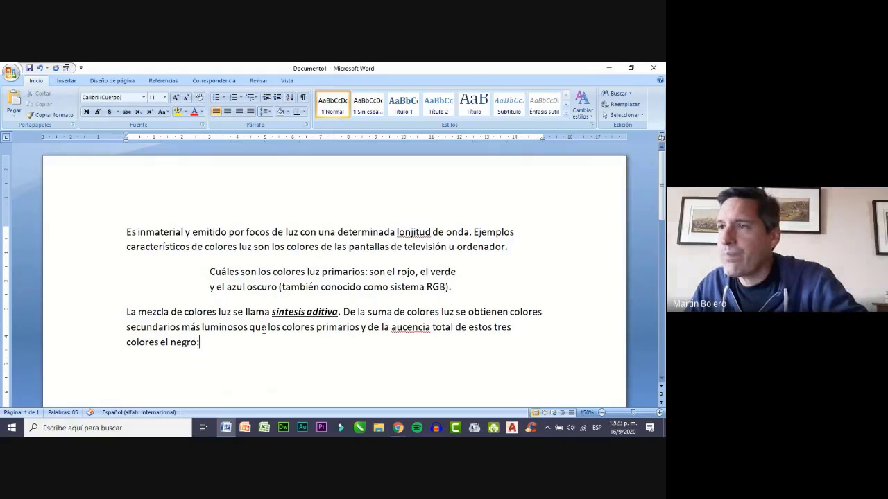
Undo the second paragraph's indents and set the spacing after (Posterior) of all three paragraphs to 30 pt
key("ctrl+z")
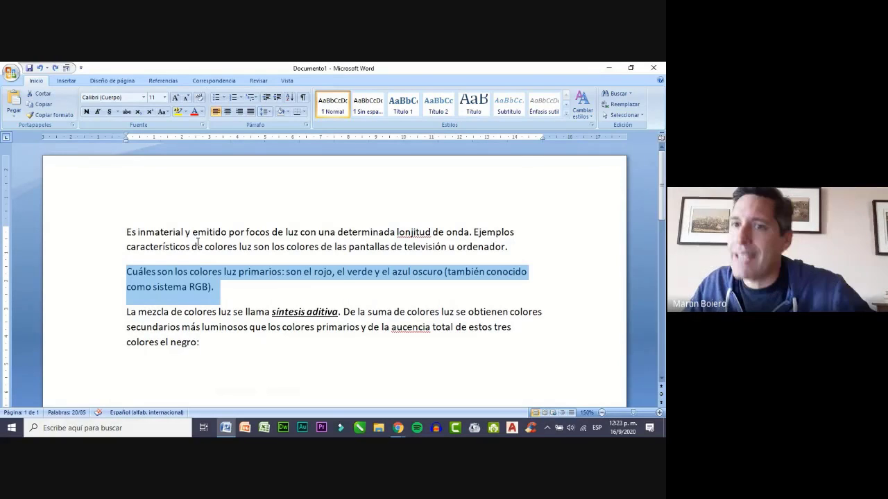
left_click(207, 318)
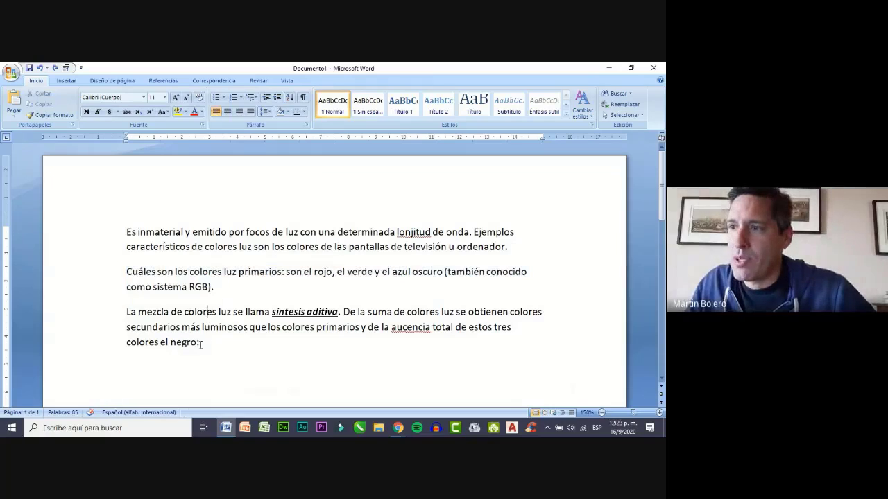
left_click_drag(201, 342, 118, 229)
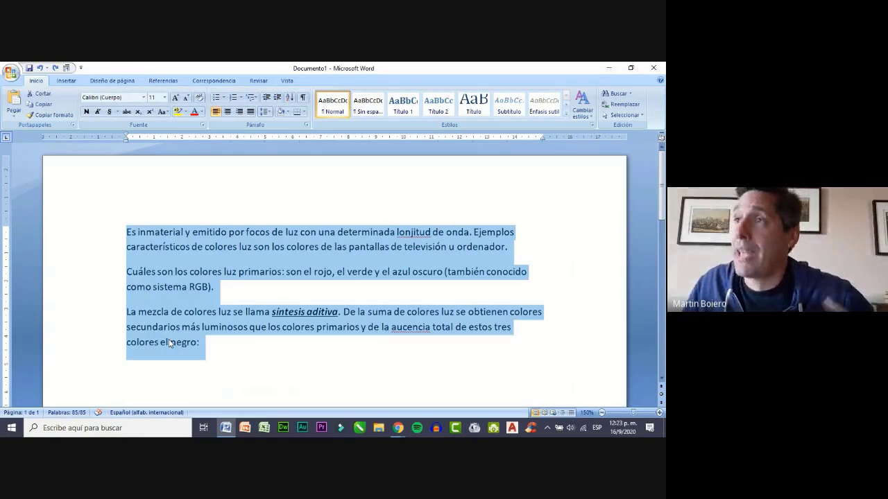
left_click(306, 125)
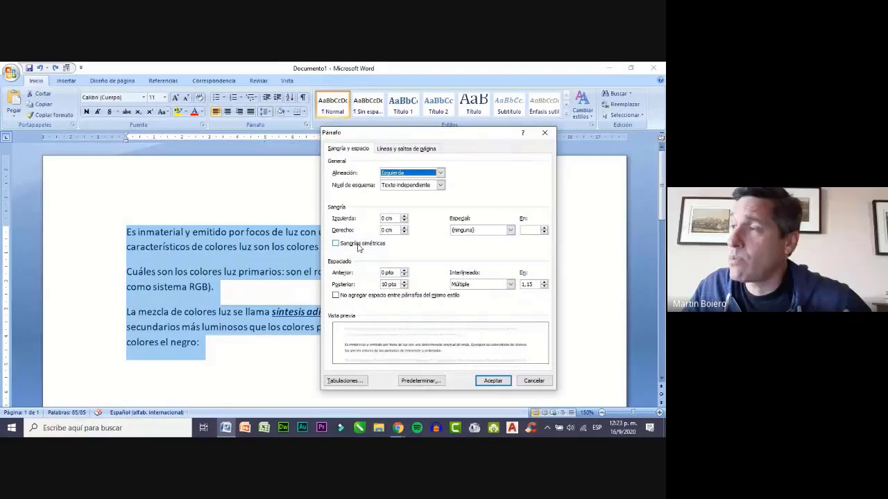
left_click_drag(367, 136, 317, 84)
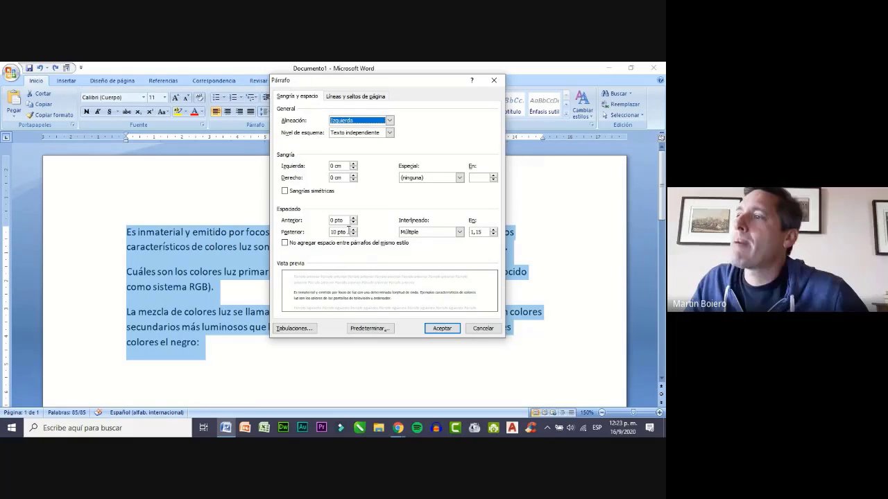
left_click_drag(346, 233, 312, 235)
type("30")
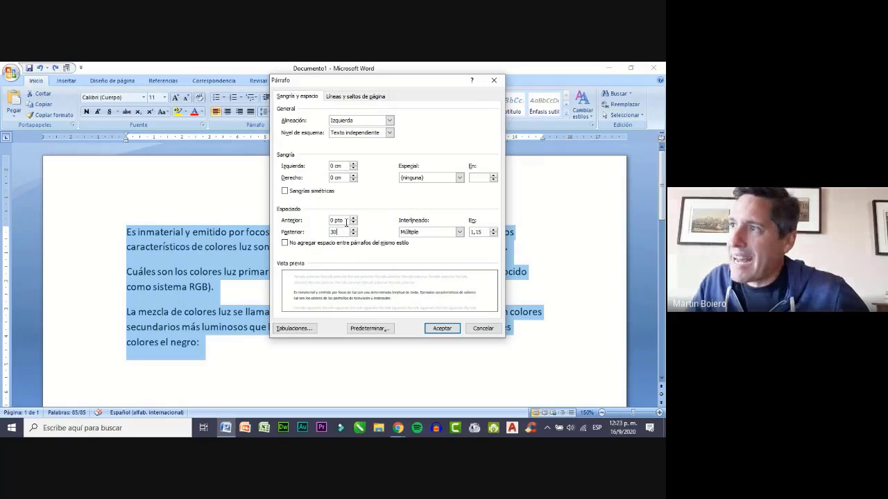
left_click(439, 327)
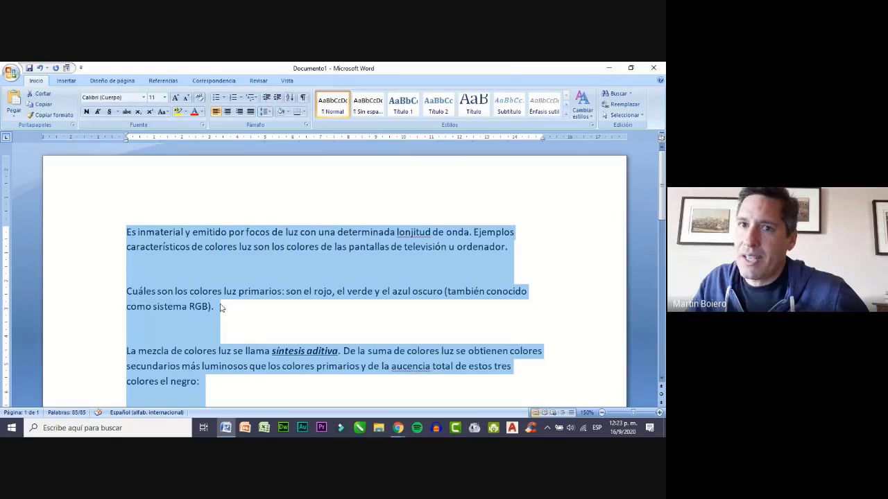
left_click(243, 328)
Try the Mínimo line spacing and then Múltiple at 3 for the three paragraphs
scroll(226, 311, "down", 1)
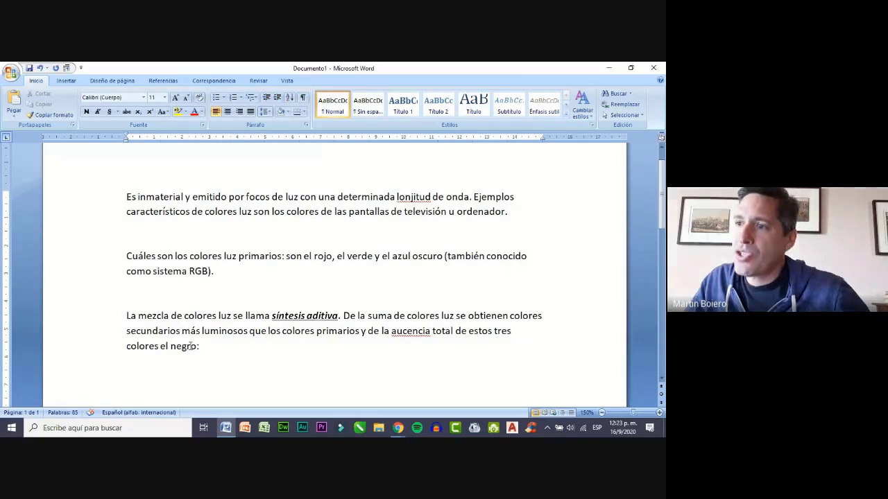
left_click_drag(208, 346, 126, 197)
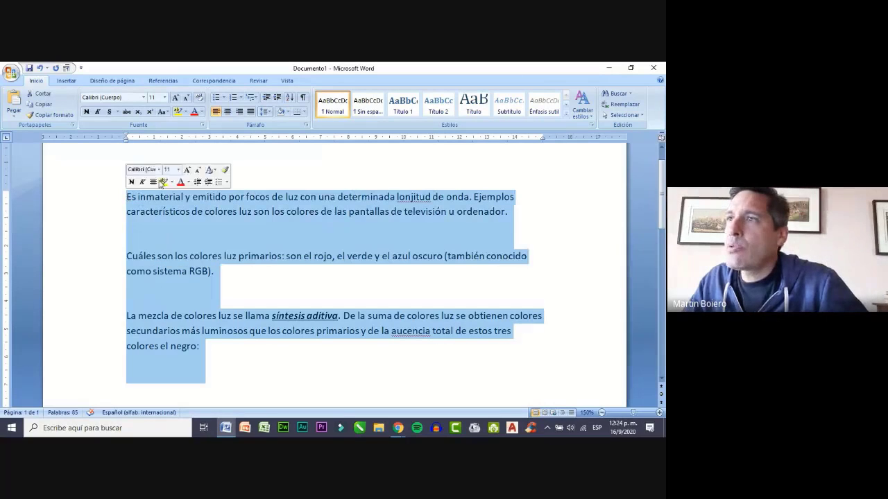
left_click(306, 125)
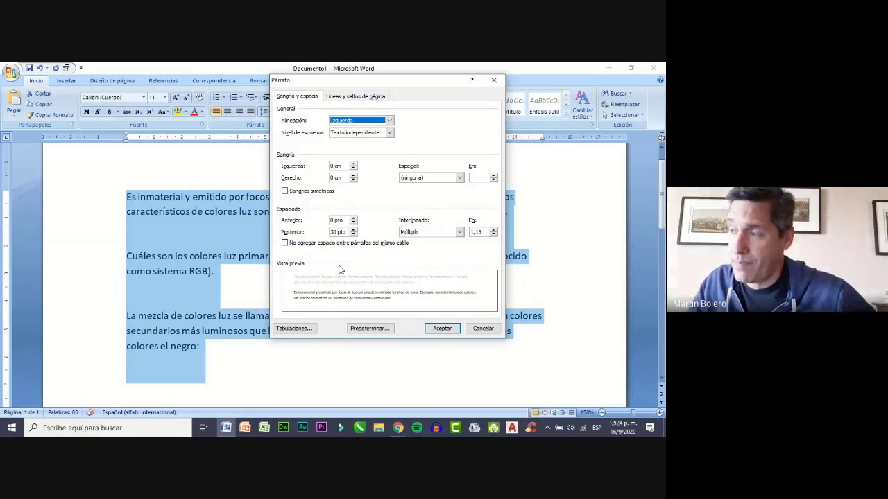
left_click(447, 231)
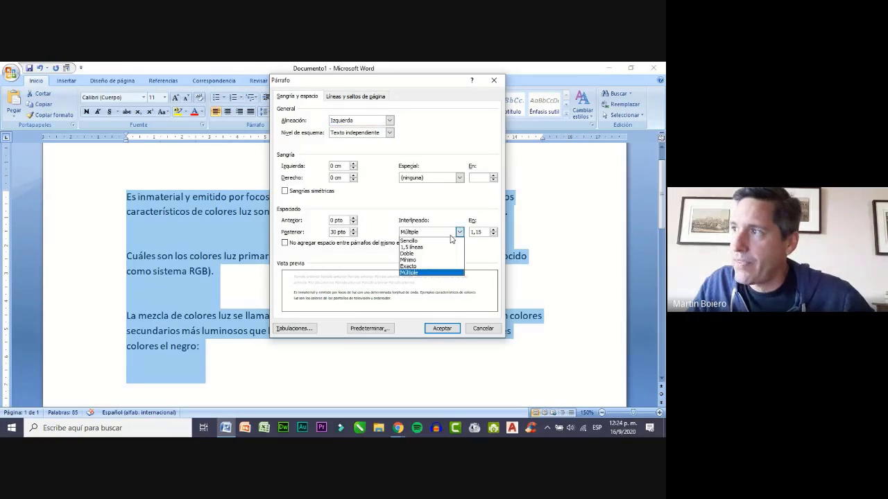
left_click(425, 261)
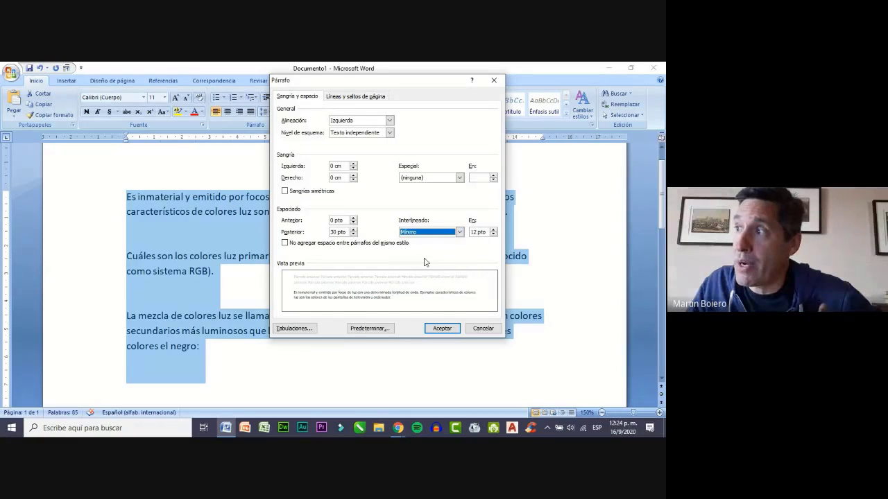
left_click(459, 233)
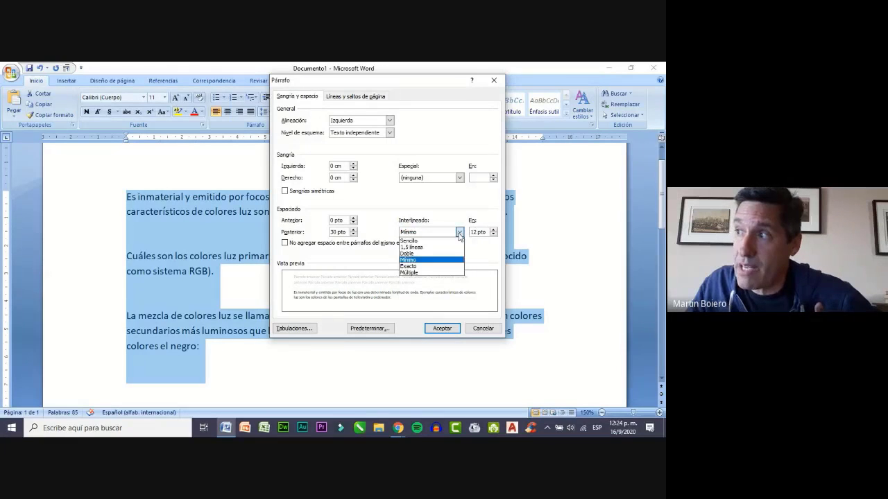
left_click(414, 274)
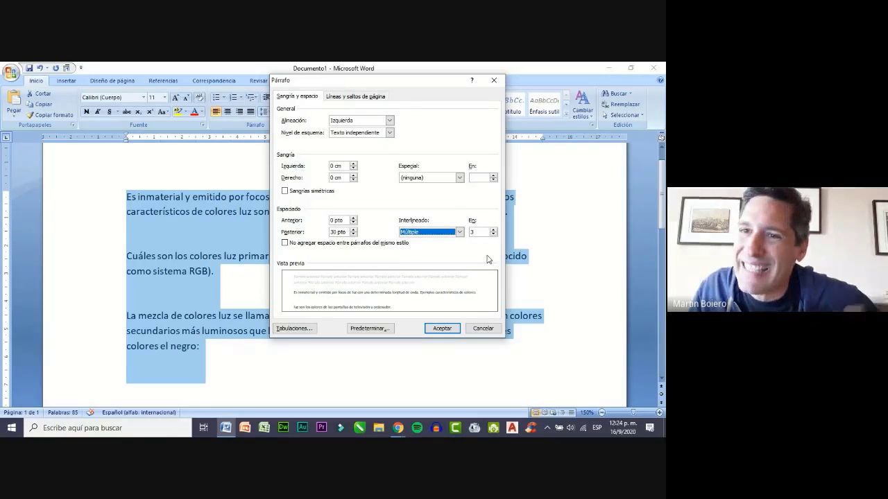
left_click(459, 233)
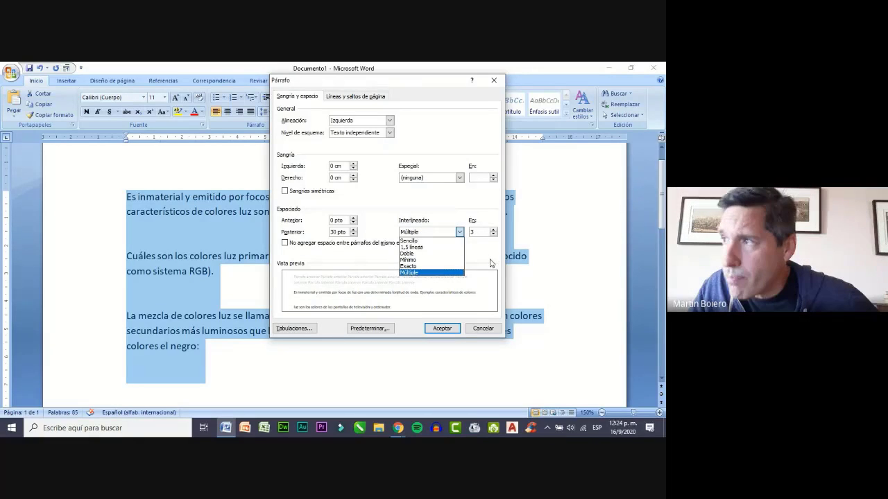
left_click(490, 263)
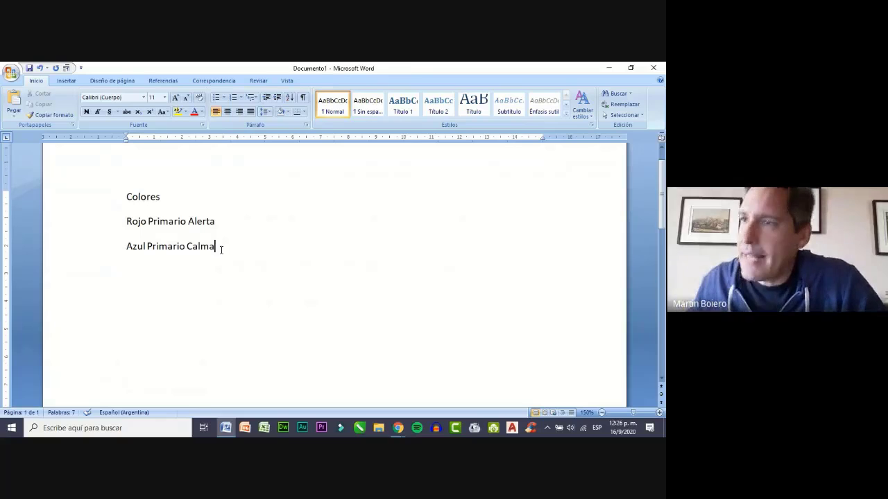
Enlarge the document to 240% and examine the three lines about Colores, Rojo and Azul
left_click(659, 413)
left_click(659, 414)
left_click(659, 414)
left_click(659, 414)
left_click(658, 413)
left_click(660, 414)
left_click(660, 414)
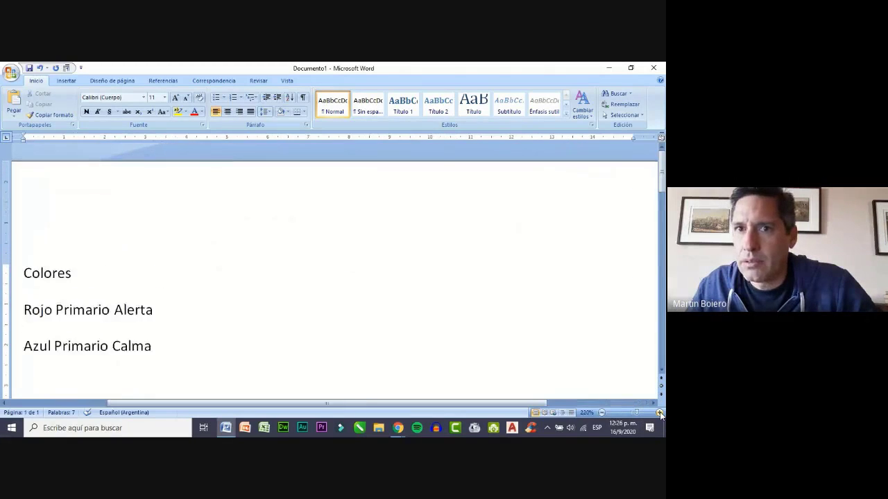
left_click(660, 414)
left_click(660, 414)
left_click_drag(453, 402, 384, 401)
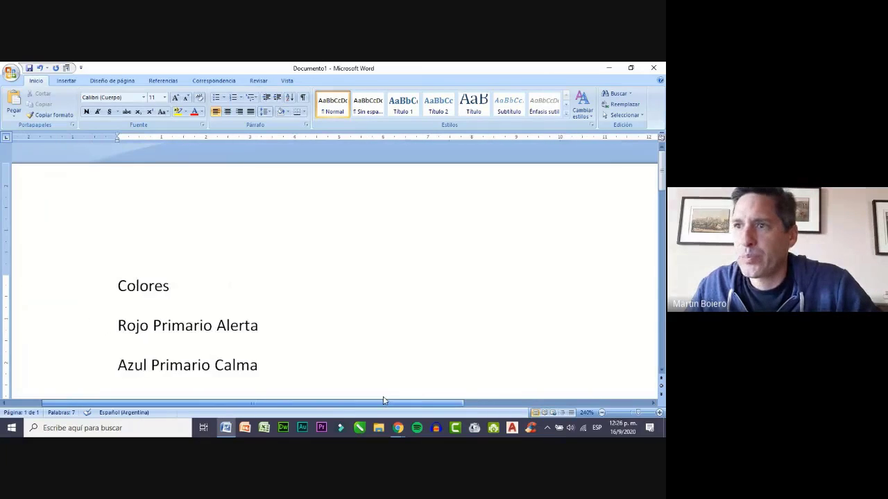
scroll(277, 312, "down", 1)
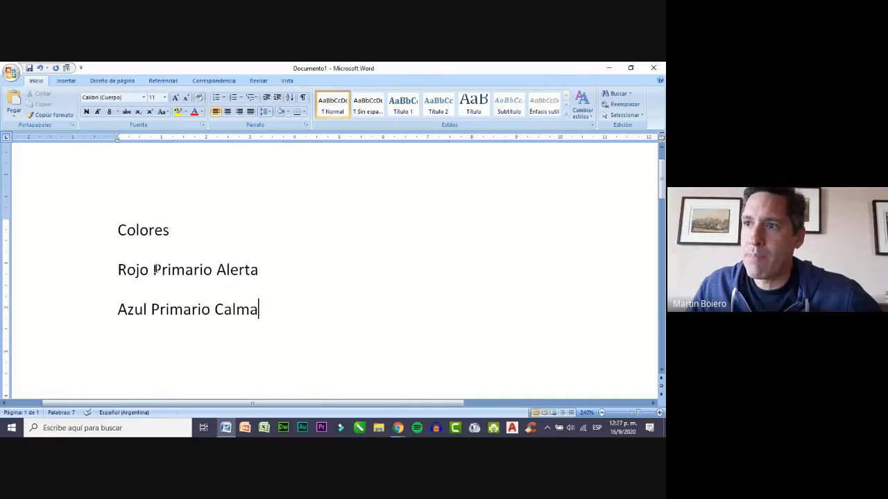
Check the ruler's display option and try a tab stop at 1 cm on the ruler for the "Rojo Primario Alerta" line
left_click(153, 269)
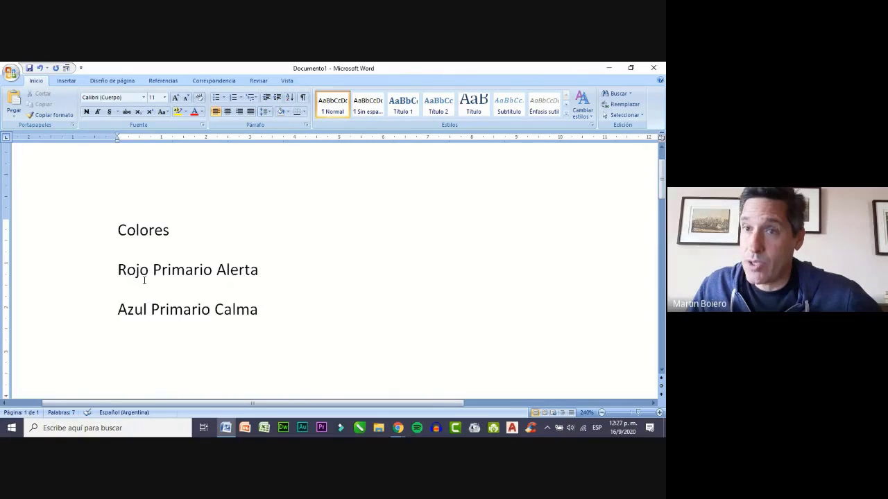
left_click(119, 270)
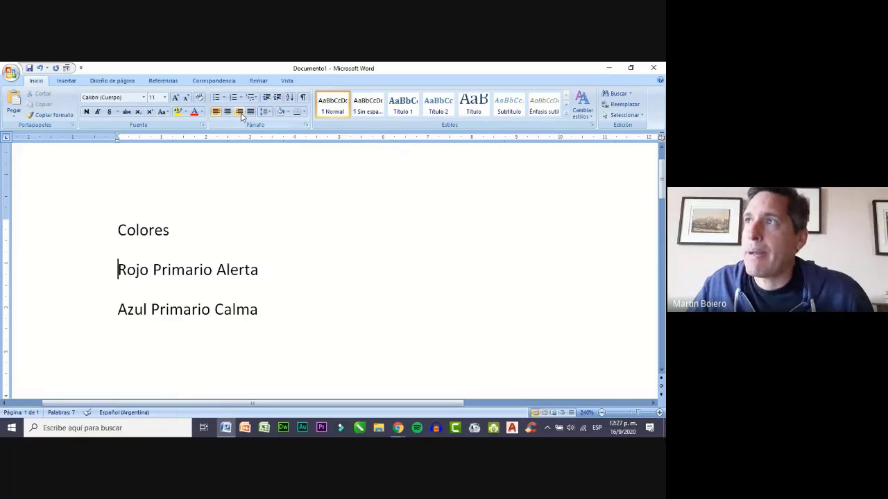
left_click(287, 81)
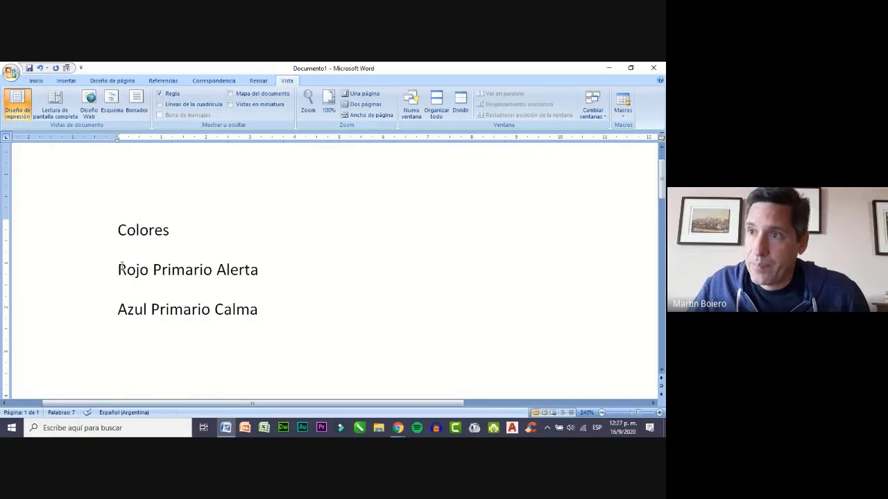
left_click(38, 81)
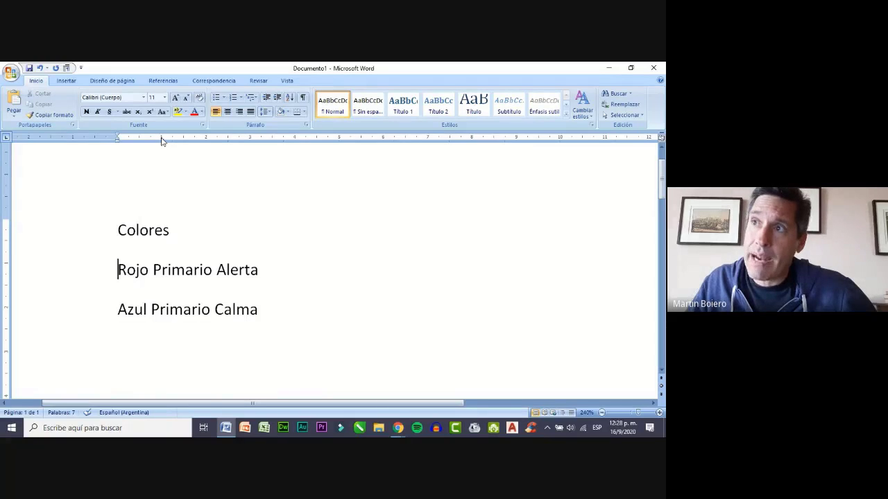
left_click_drag(161, 137, 163, 138)
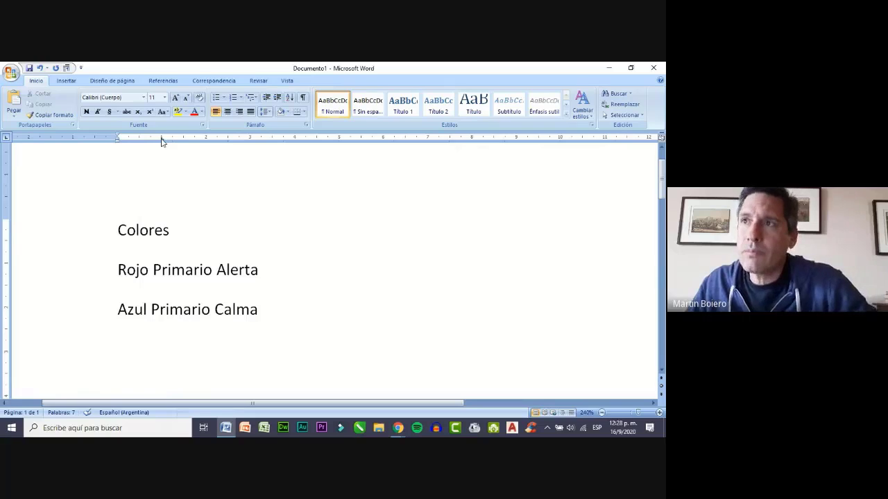
Set a centred (Centrada) tab stop at 1 cm with dotted fill 2 for the "Rojo Primario Alerta" line
left_click(116, 272)
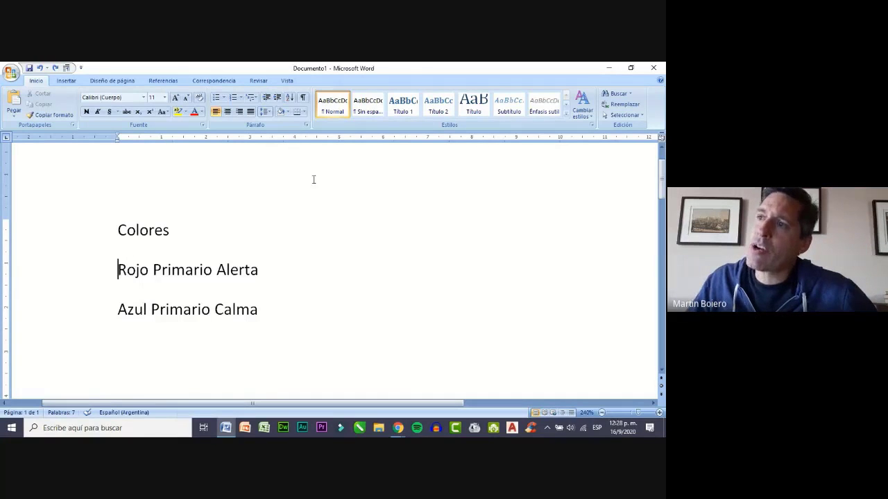
left_click(306, 126)
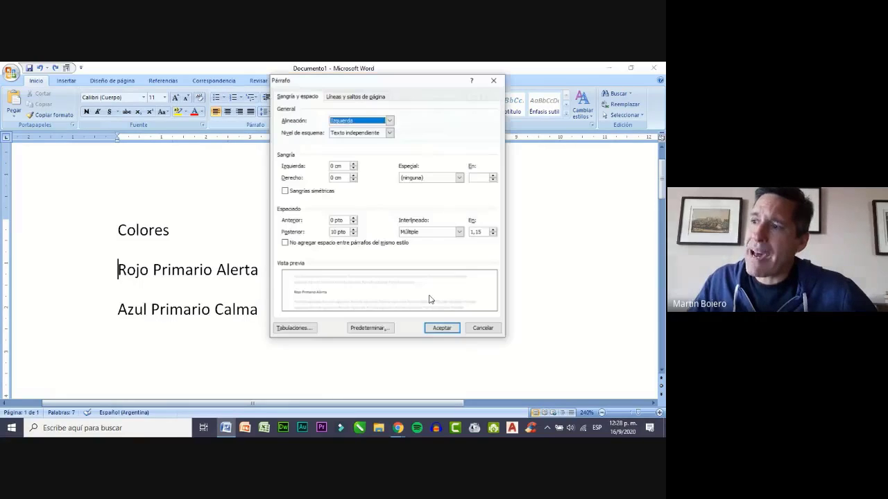
left_click(299, 331)
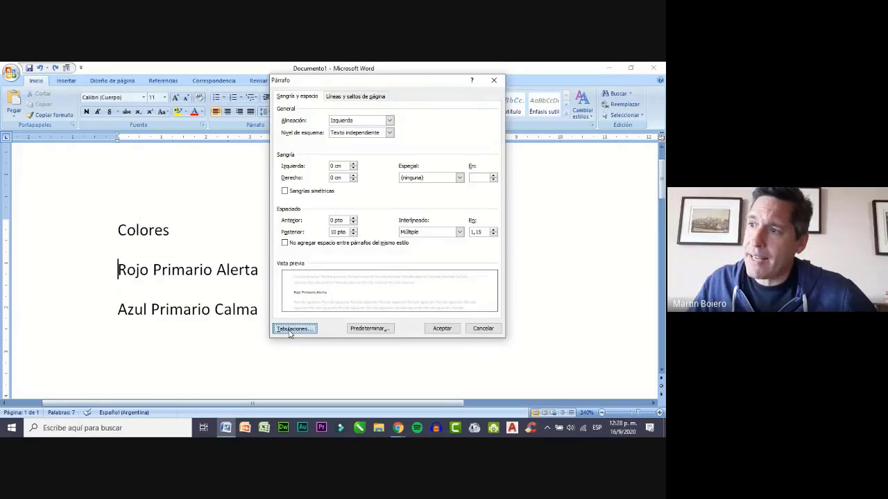
left_click_drag(377, 156, 380, 165)
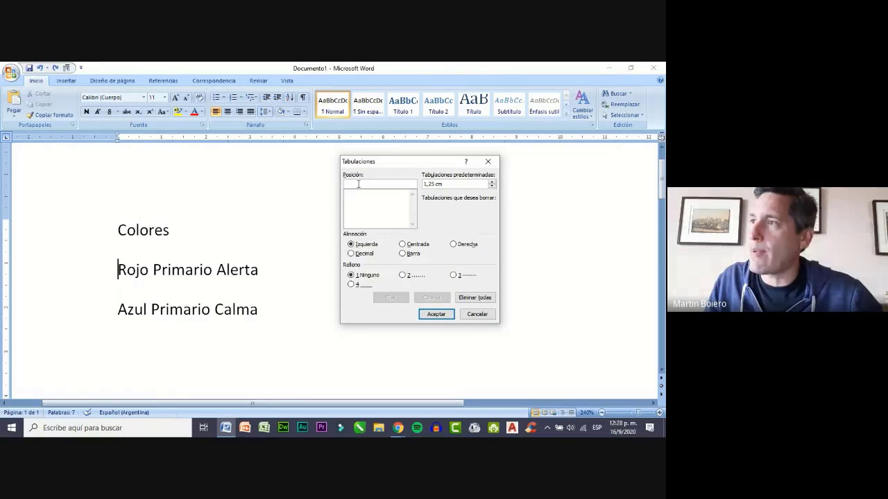
type("1")
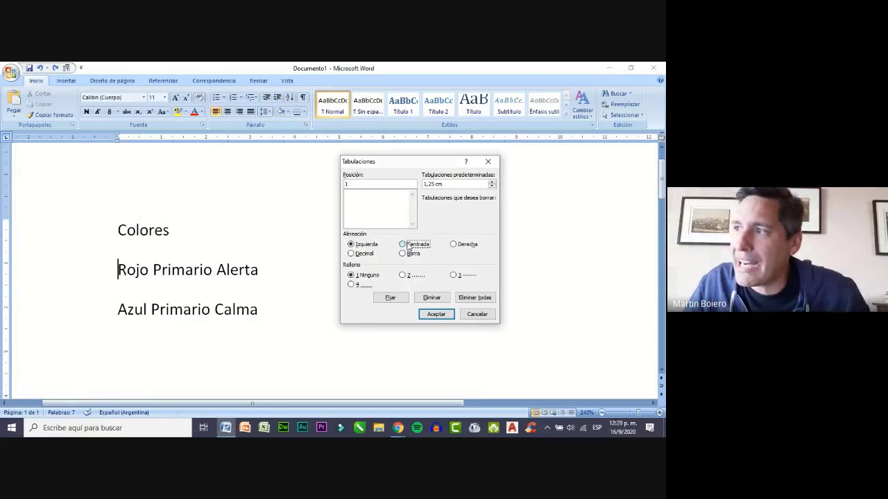
left_click(410, 245)
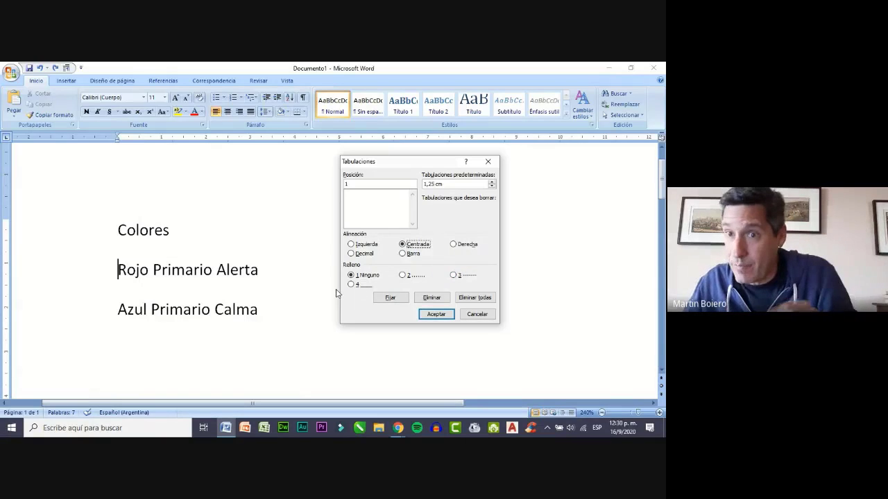
left_click(405, 276)
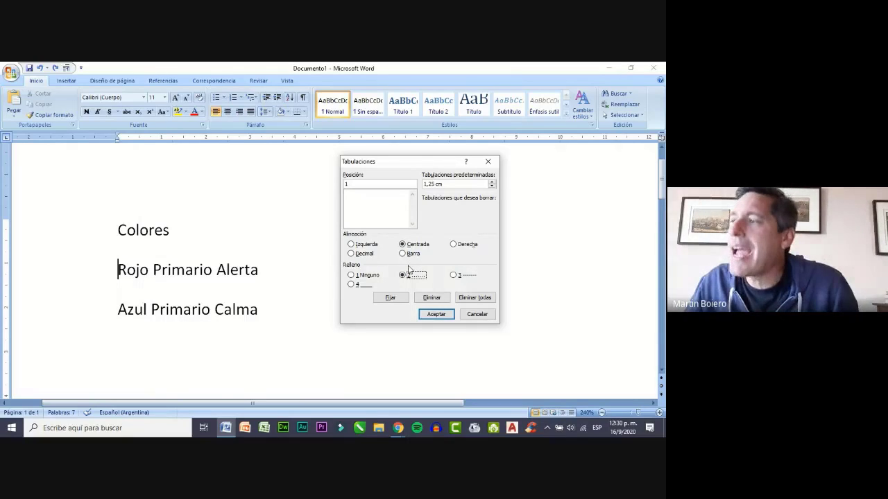
left_click(390, 299)
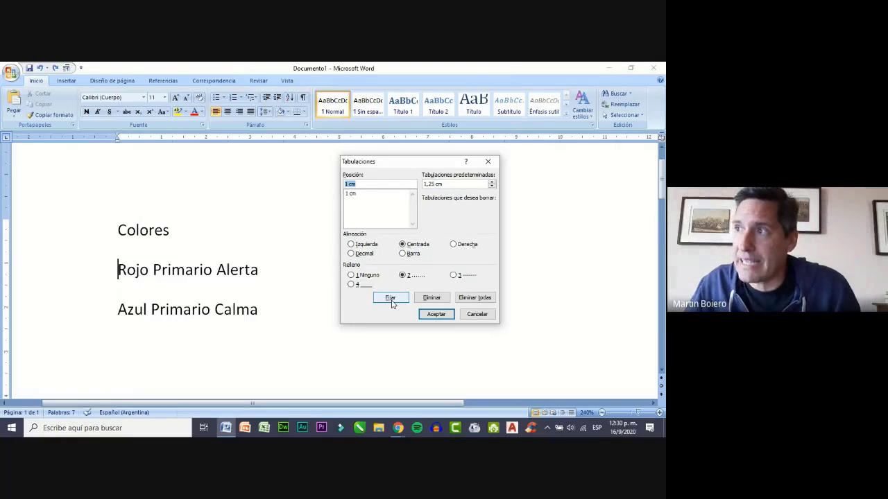
left_click(359, 195)
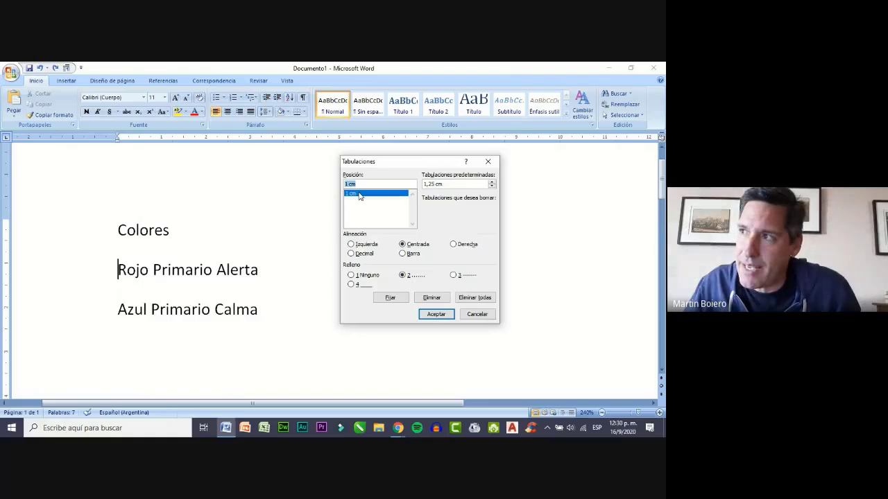
left_click(436, 314)
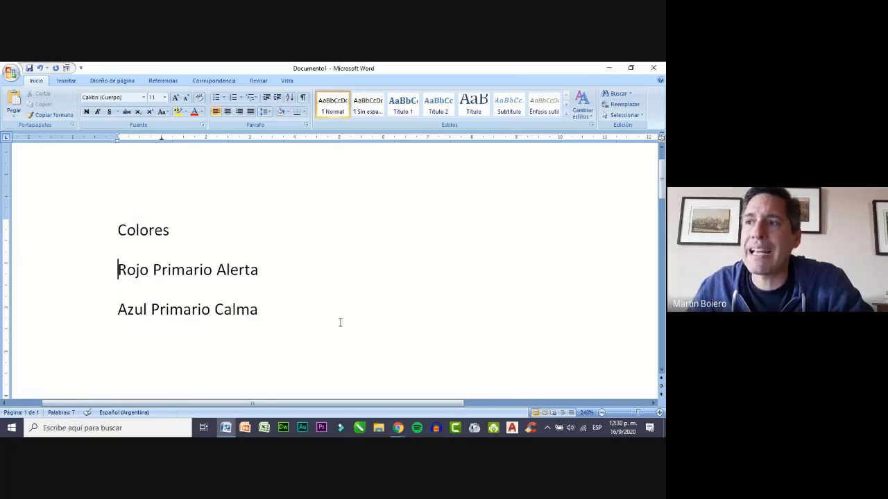
Check how the word "Rojo" alone aligns with the centred tab stop at 1 cm on the ruler
key("ctrl+z")
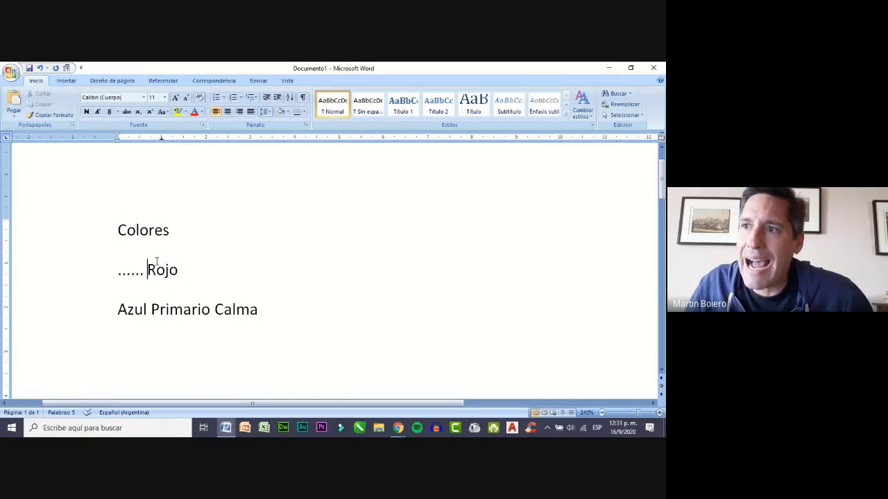
left_click(161, 139)
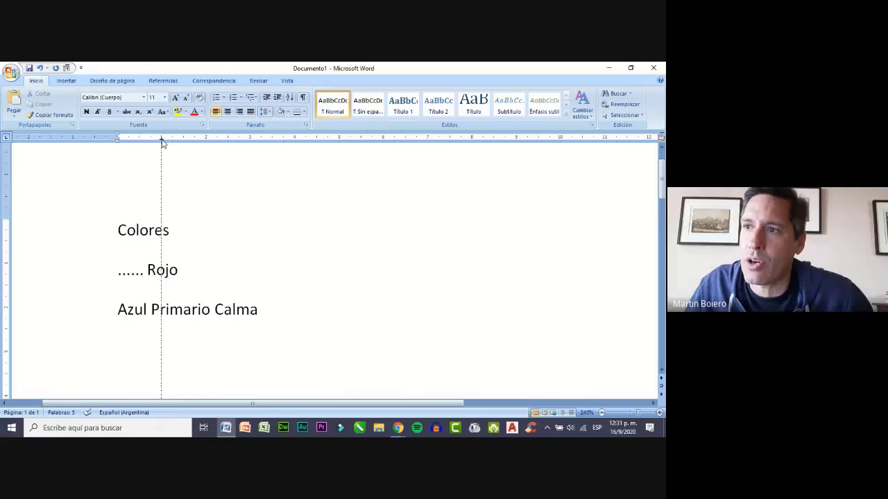
left_click(147, 269)
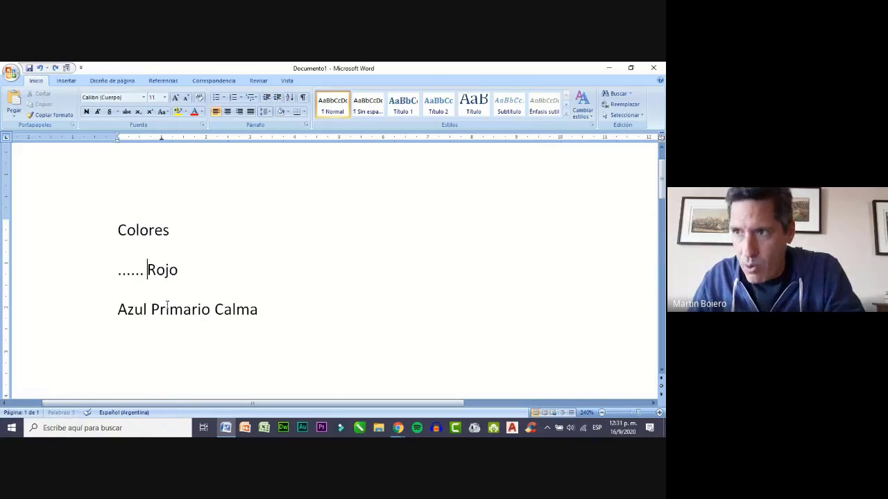
Undo the removal of "Primario Alerta" from the tabbed "Rojo" line
key("BackSpace")
key("BackSpace")
key("BackSpace")
key("BackSpace")
key("BackSpace")
key("BackSpace")
key("BackSpace")
key("ctrl+z")
key("ctrl+z")
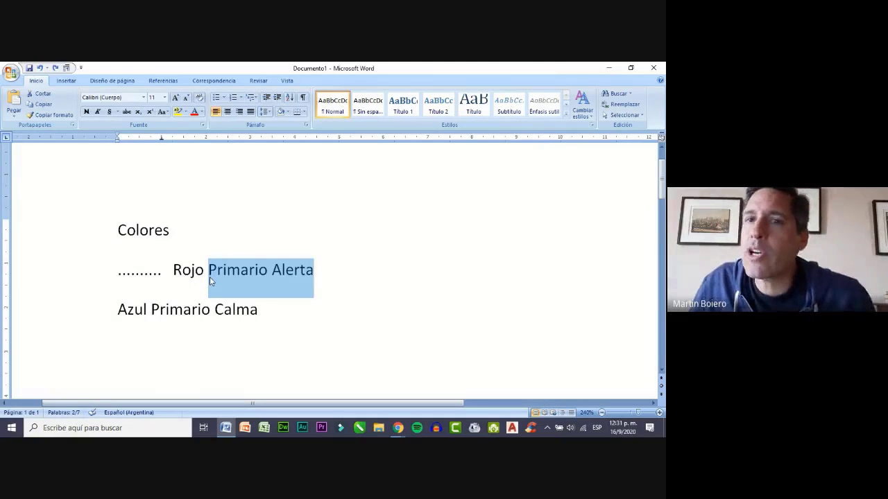
Select "Rojo Primario Alerta" and compare the full text's position with the centred tab stop on the ruler
left_click(209, 277)
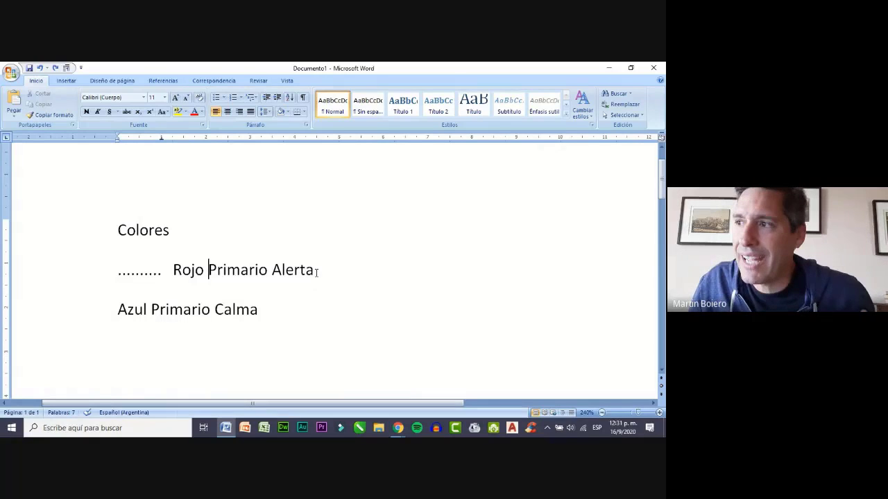
left_click_drag(318, 271, 177, 272)
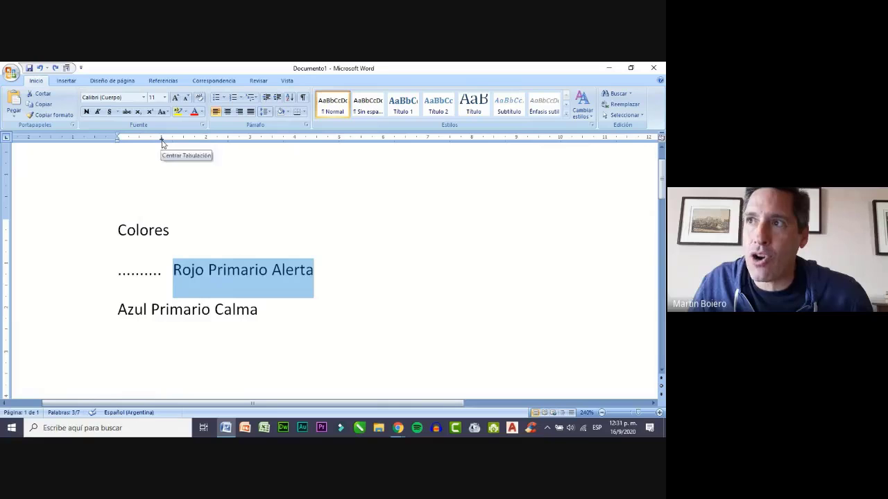
left_click_drag(163, 143, 163, 143)
left_click(217, 270)
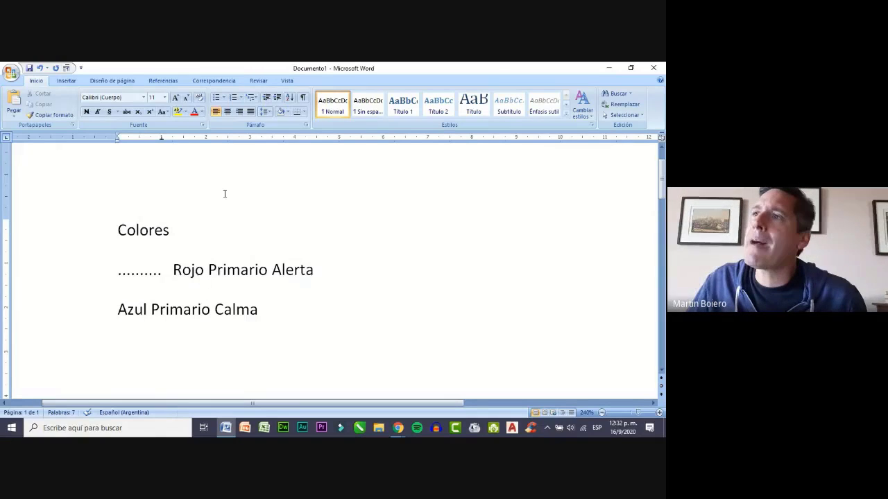
Add a left-aligned (Izquierda) tab stop at 4,12 cm without fill to the "Rojo Primario Alerta" line
left_click(306, 125)
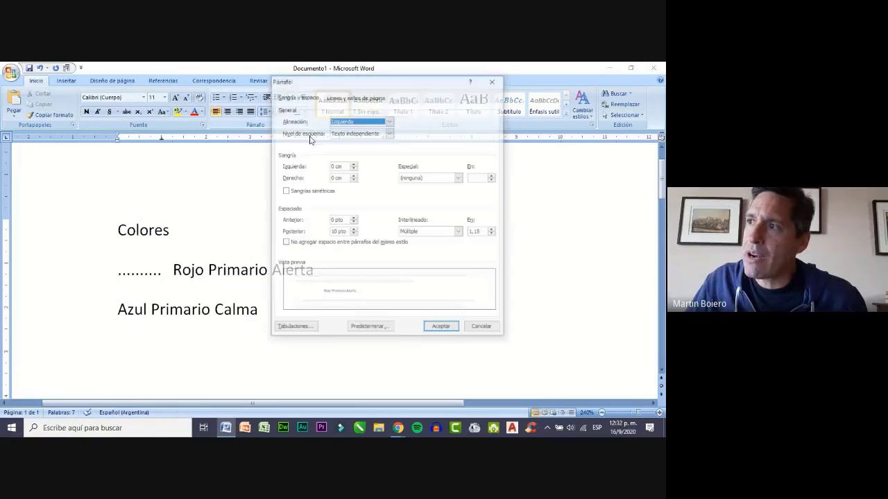
left_click(294, 326)
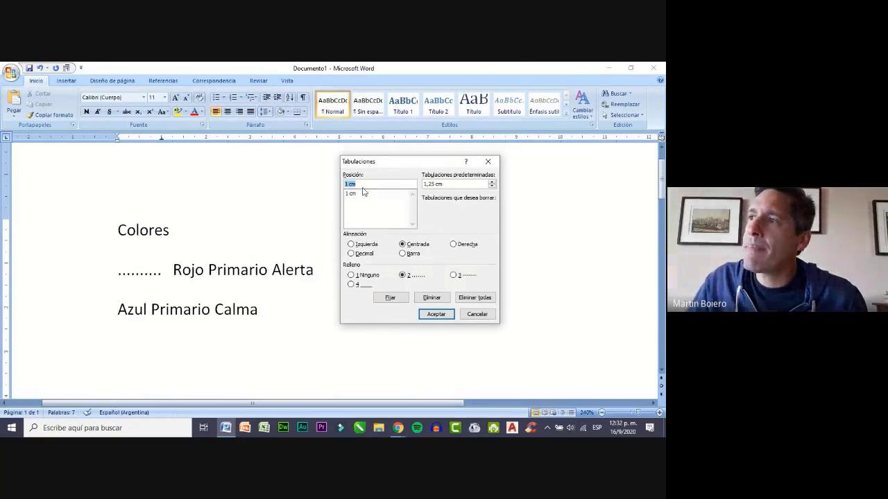
type("4")
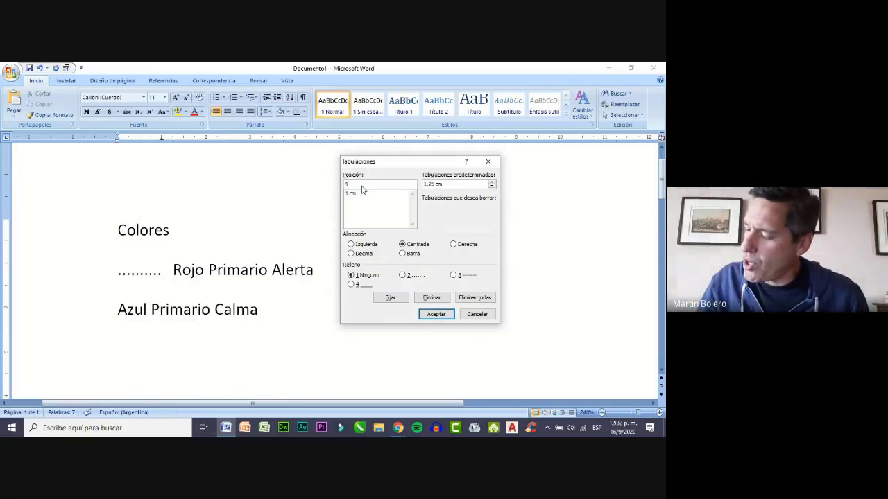
type(",12")
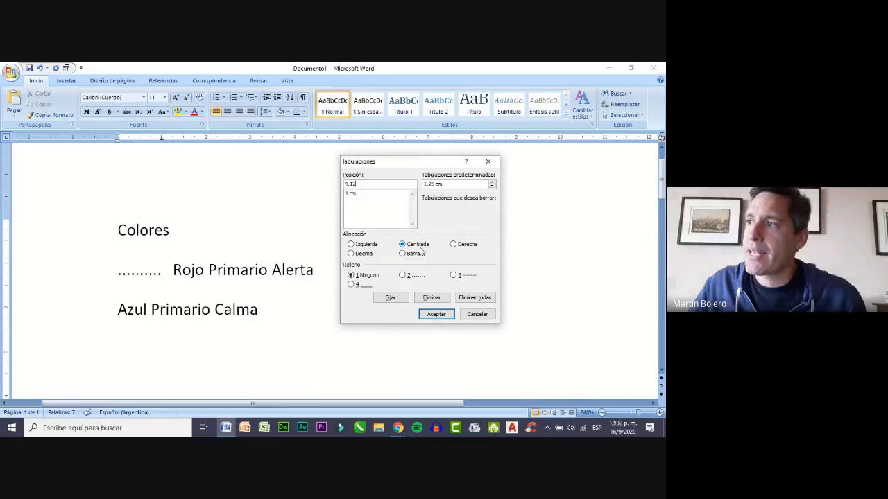
left_click(363, 246)
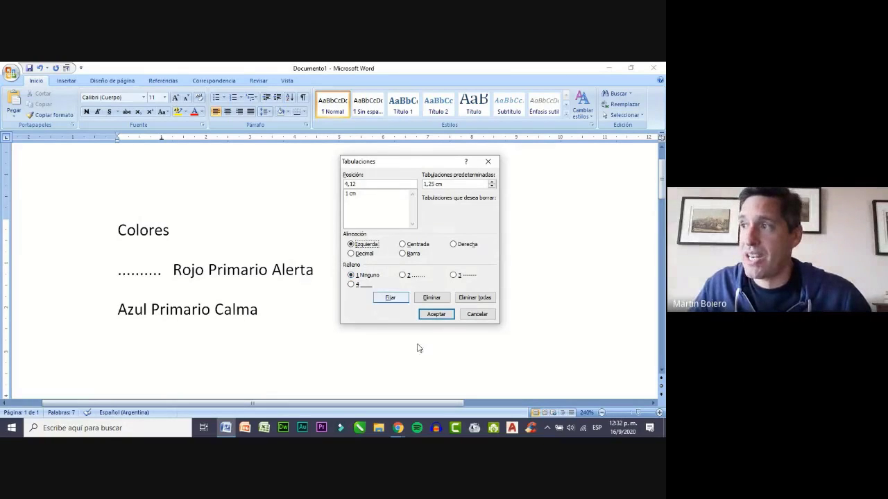
left_click(392, 299)
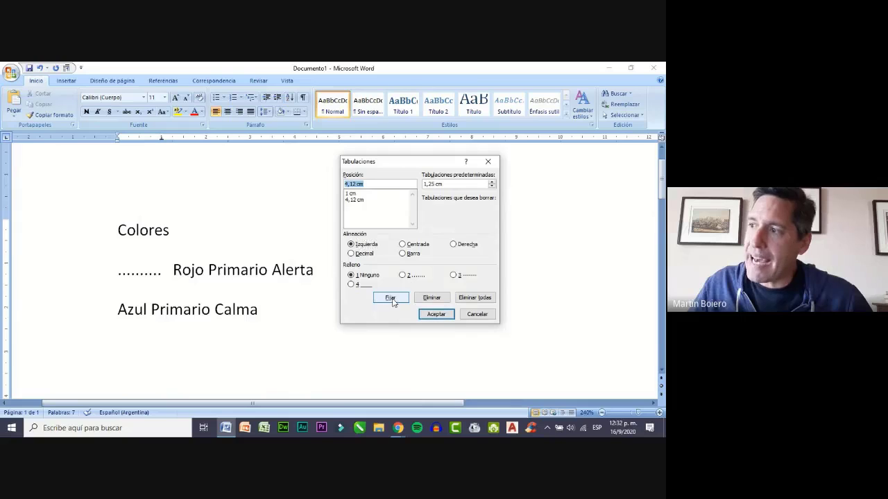
left_click(436, 314)
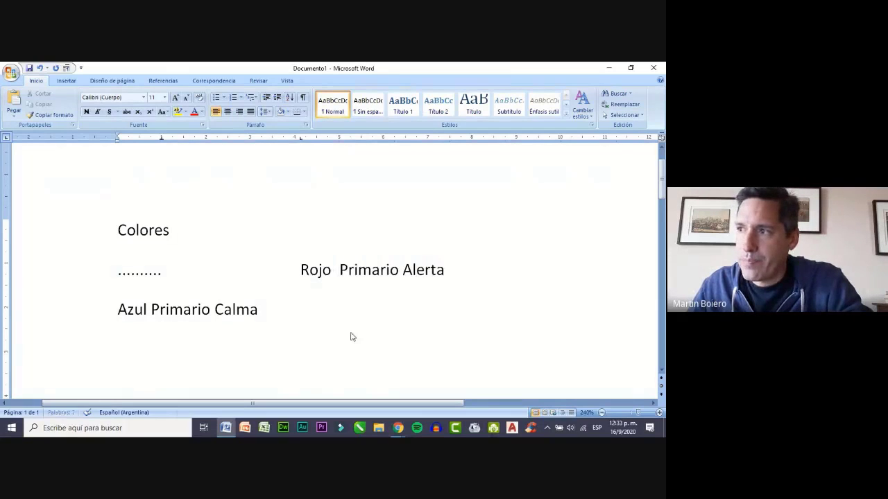
Undo the misplaced tabs and insert one tab before "Rojo" and another before "Primario Alerta"
left_click(302, 270)
key("ctrl+z")
key("ctrl+z")
key("ctrl+z")
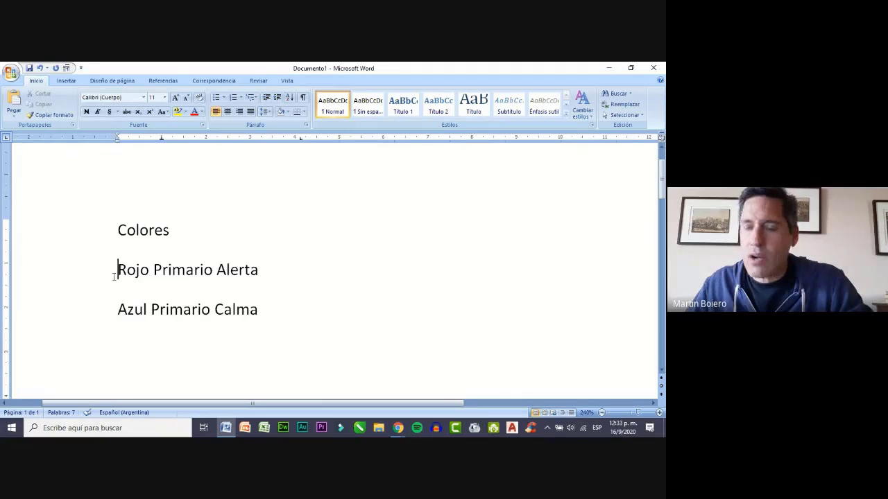
key("ctrl+y")
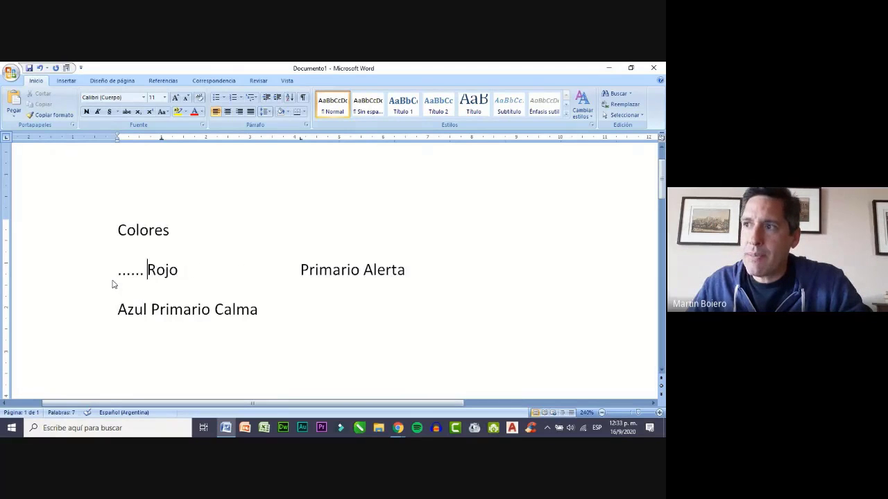
Compare "Primario Alerta" and "Rojo" with their left and centred tab stops on the ruler
left_click(299, 269)
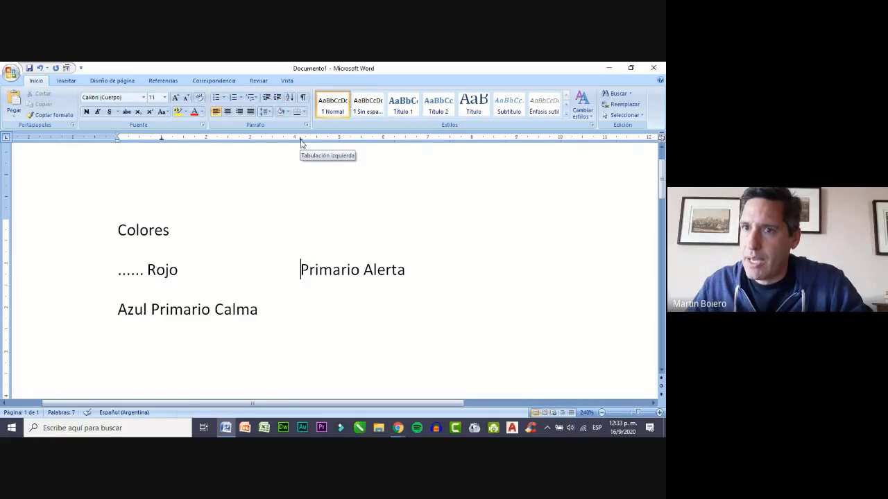
left_click_drag(301, 142, 301, 142)
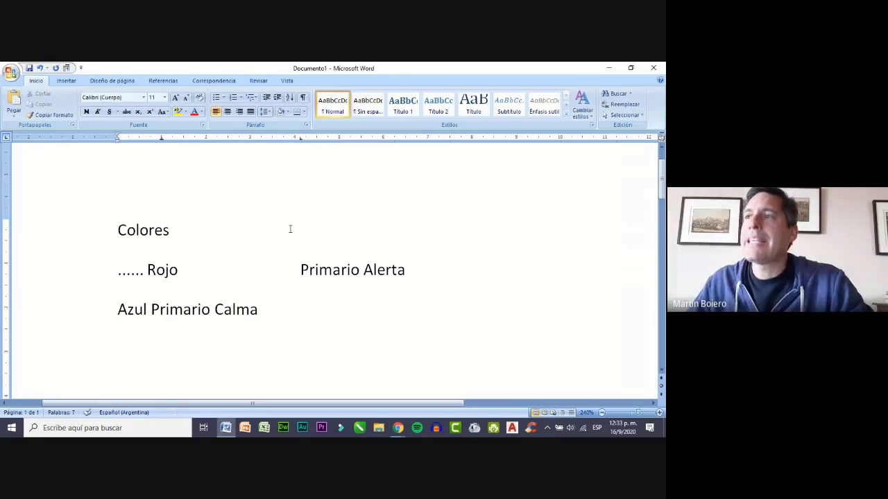
left_click(302, 272)
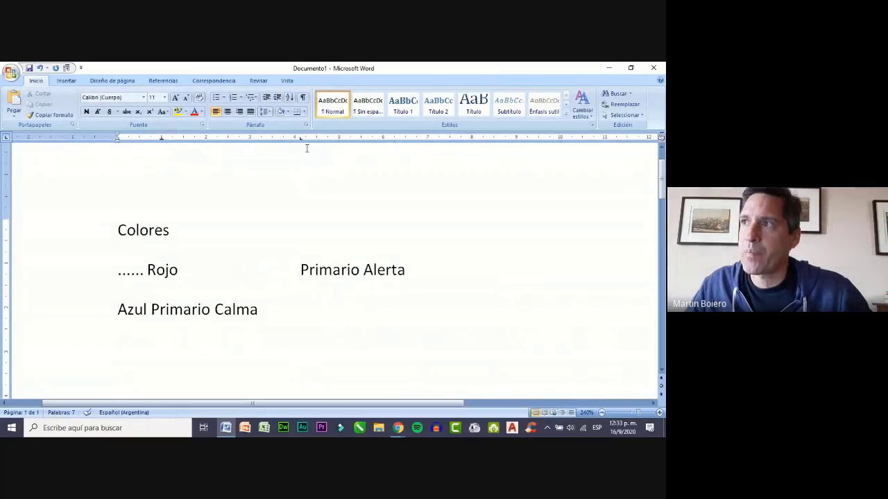
left_click_drag(300, 140, 300, 141)
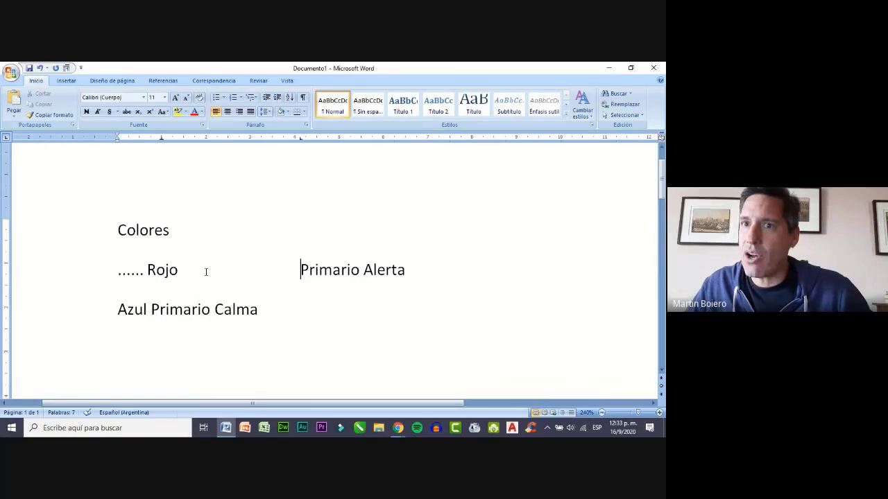
left_click(161, 139)
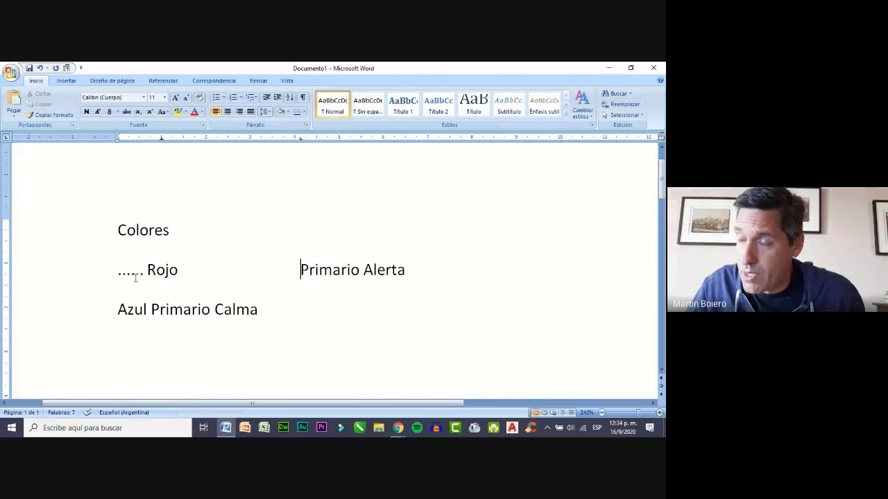
left_click(364, 270)
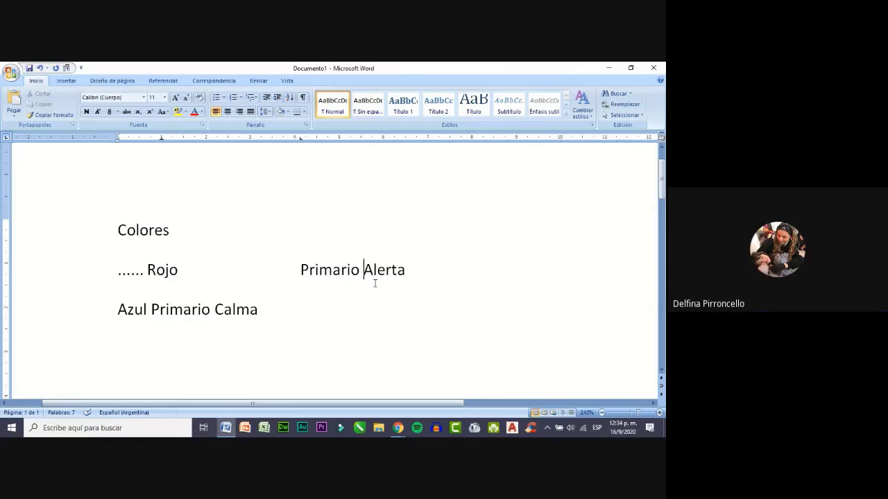
Review the paragraph settings of the tabbed "Rojo" line, close them unchanged, and place the cursor before "Alerta"
left_click(305, 125)
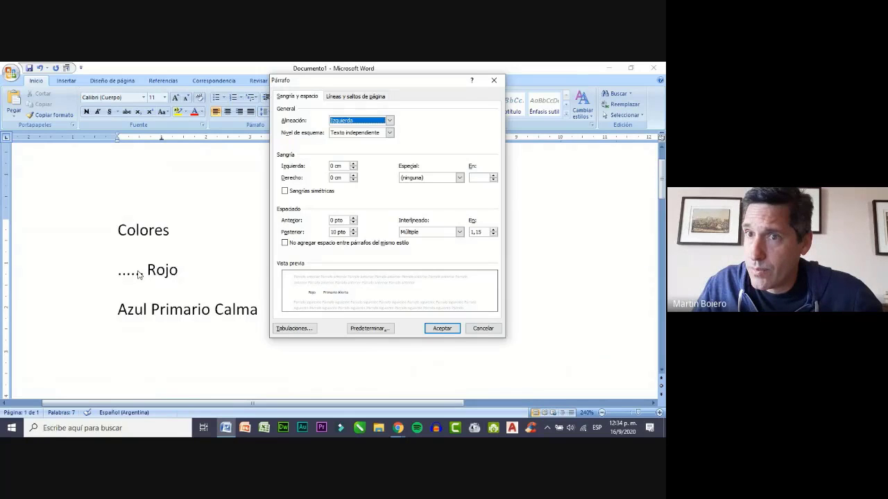
left_click(478, 331)
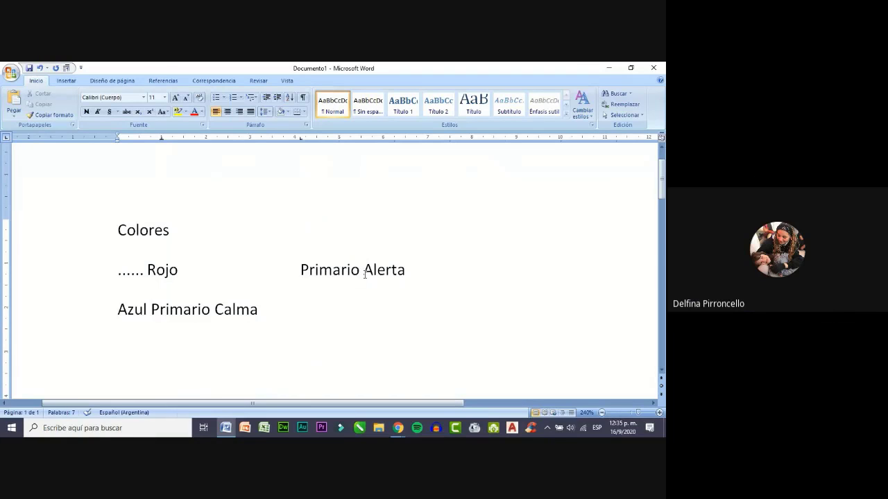
left_click(363, 271)
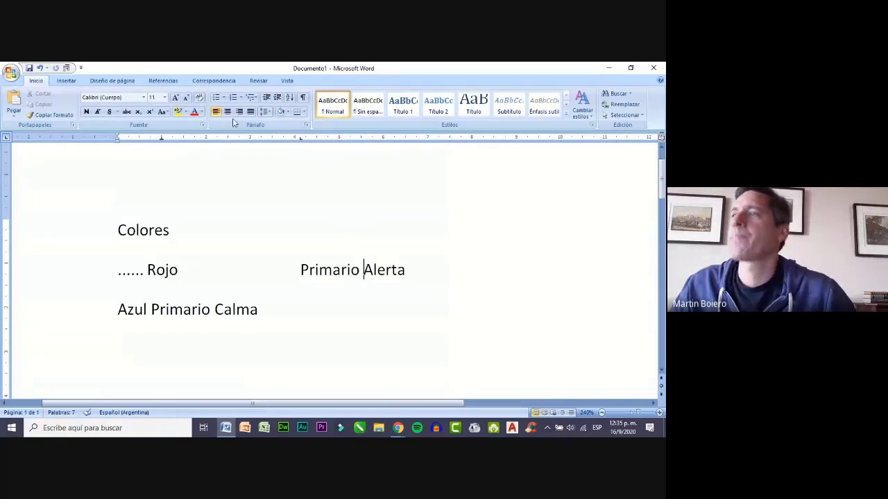
Add a right-aligned (Derecha) tab stop at 8 cm with dashed fill (3) to the "Rojo" line and insert a tab before "Alerta"
left_click(306, 126)
left_click(295, 328)
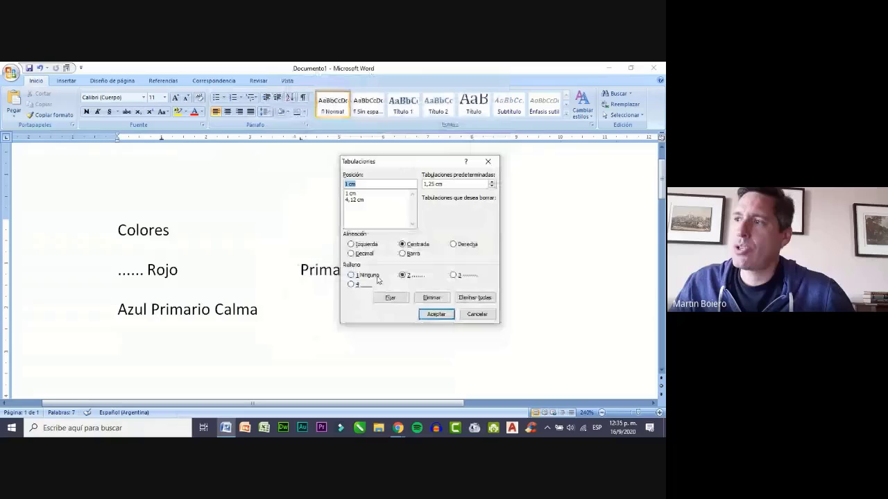
left_click(371, 184)
left_click_drag(371, 183, 290, 187)
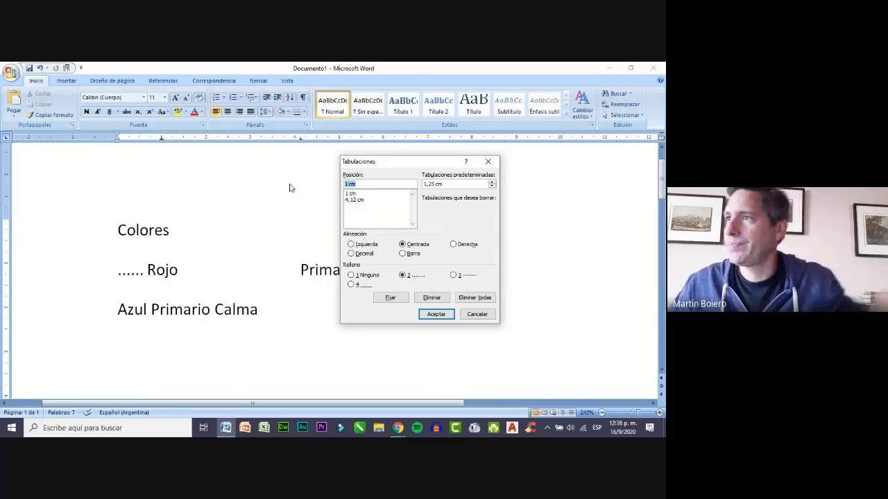
type("8")
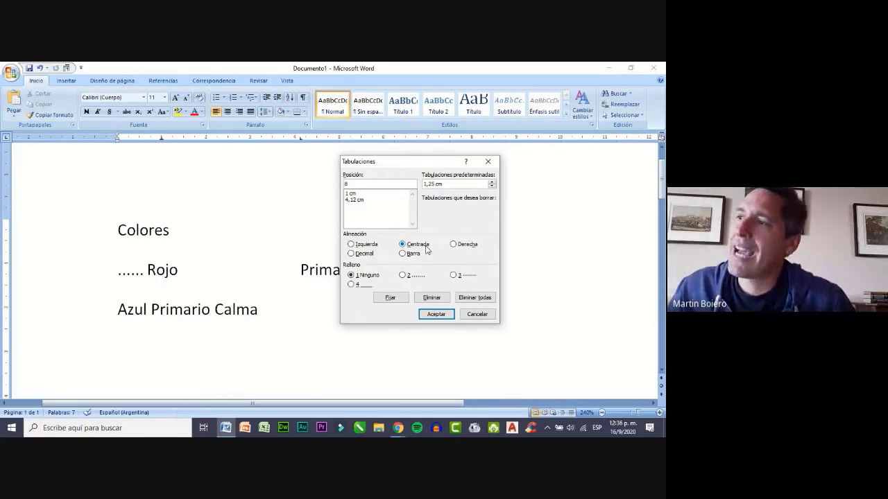
left_click(453, 244)
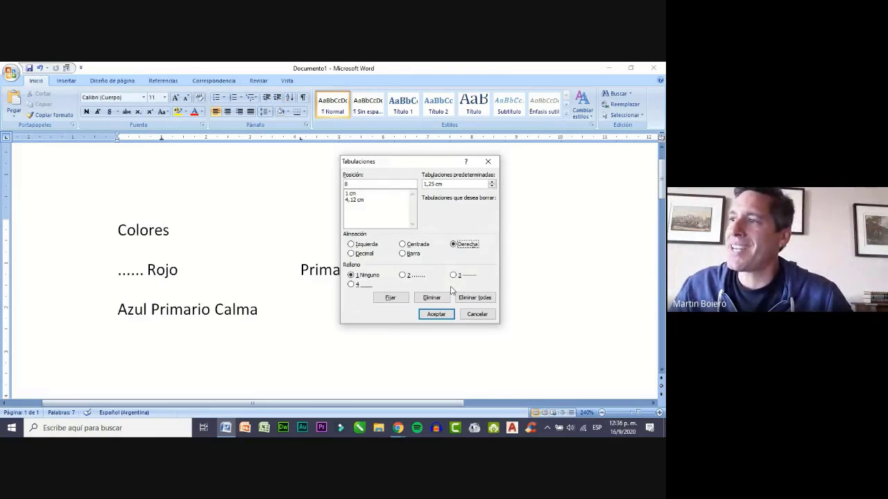
left_click(454, 276)
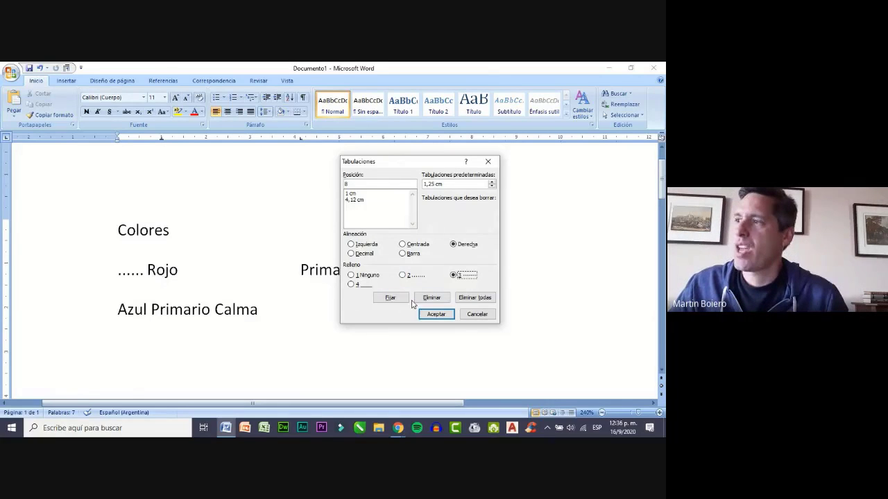
left_click(391, 298)
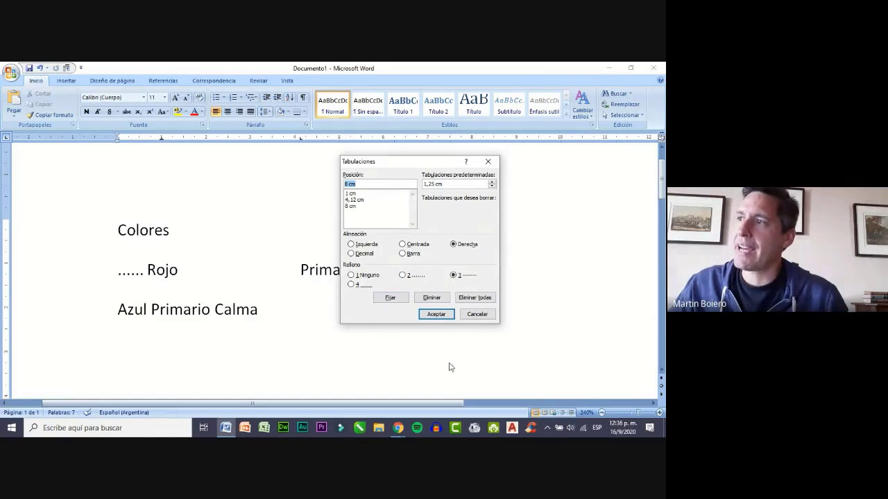
left_click(437, 315)
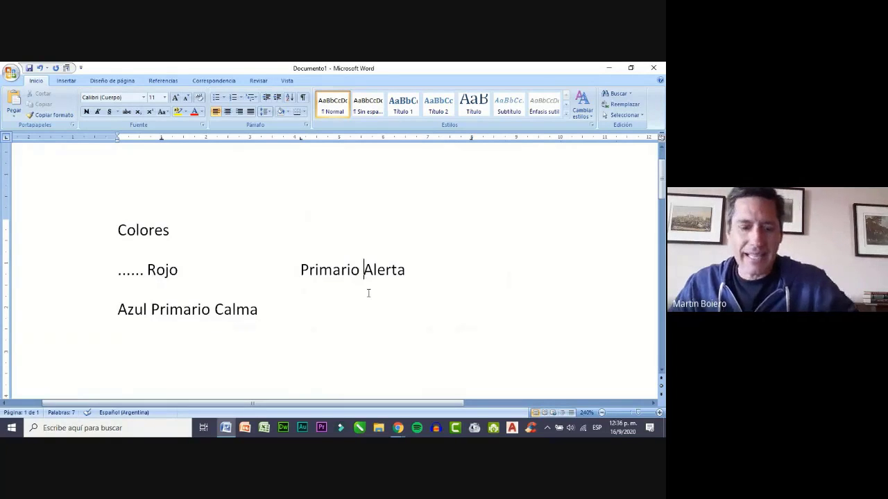
key("Tab")
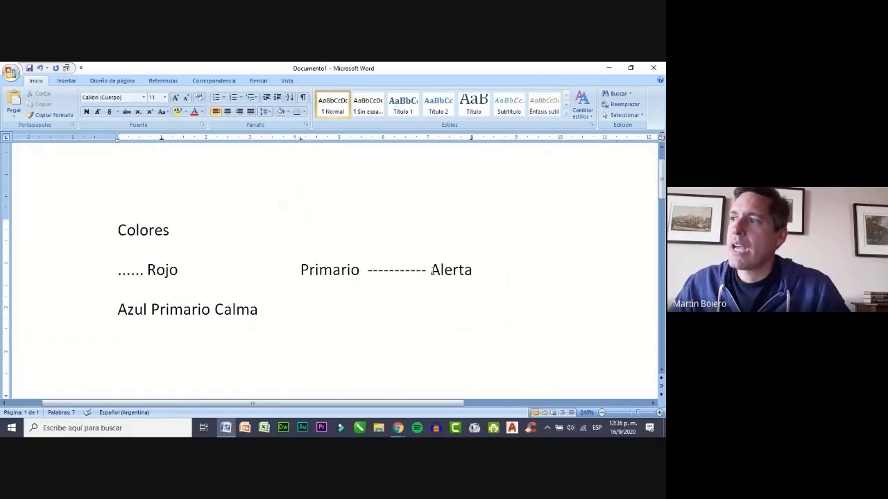
Compare the end of "Alerta" with its right-aligned tab stop on the ruler
left_click_drag(431, 270, 472, 271)
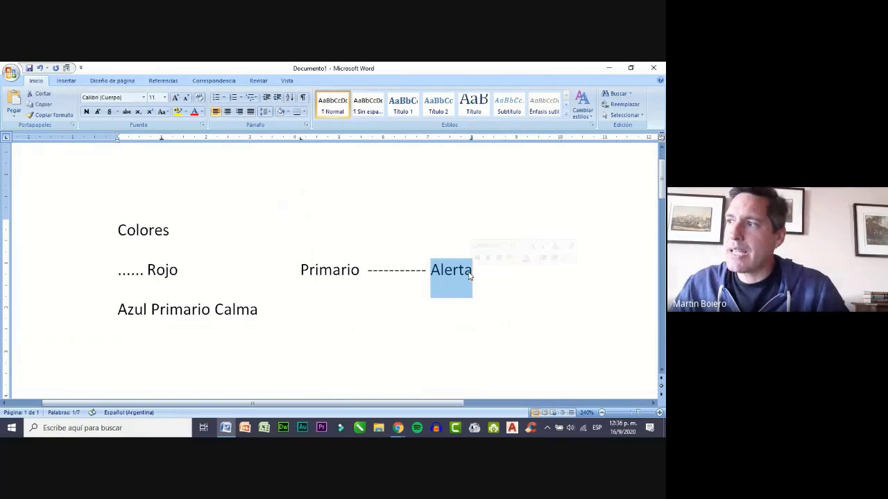
left_click(470, 271)
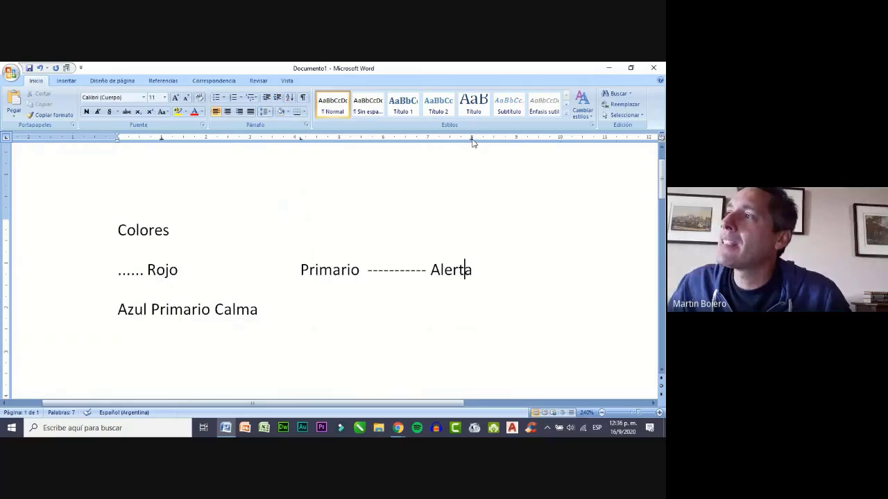
left_click_drag(473, 141, 473, 142)
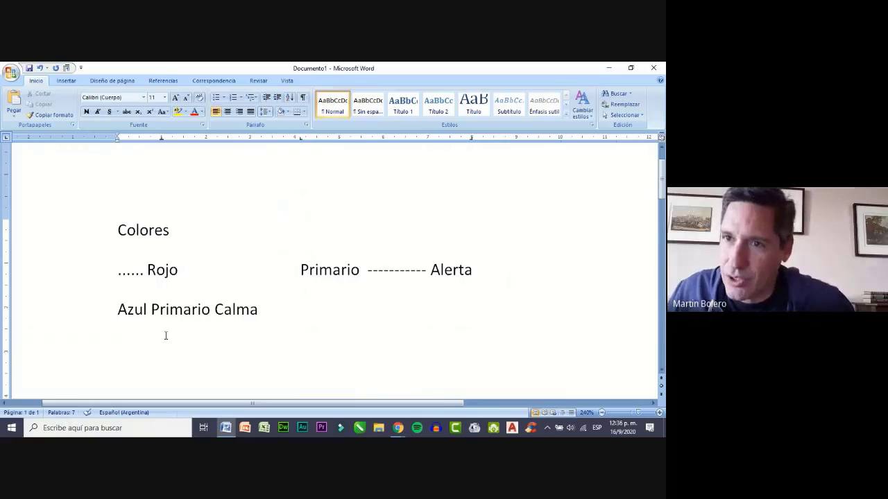
Delete "Primario Calma" from the "Azul" line, and try a "|" character before "Azul" and remove it again
left_click_drag(257, 309, 176, 313)
left_click(256, 318)
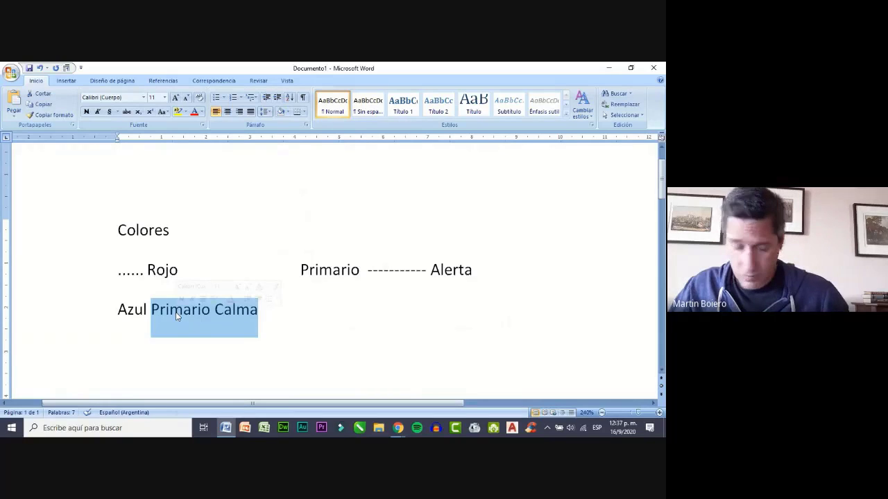
left_click(466, 271)
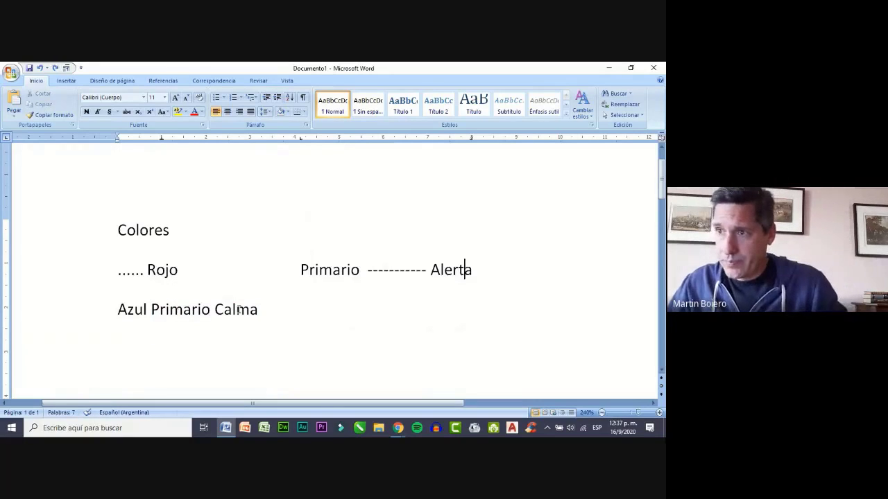
left_click(257, 309)
left_click_drag(257, 309, 151, 310)
key("Delete")
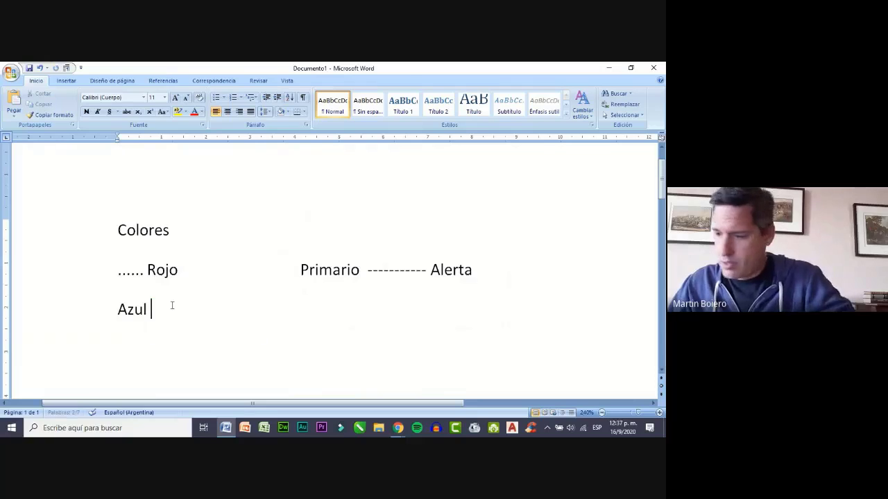
key("BackSpace")
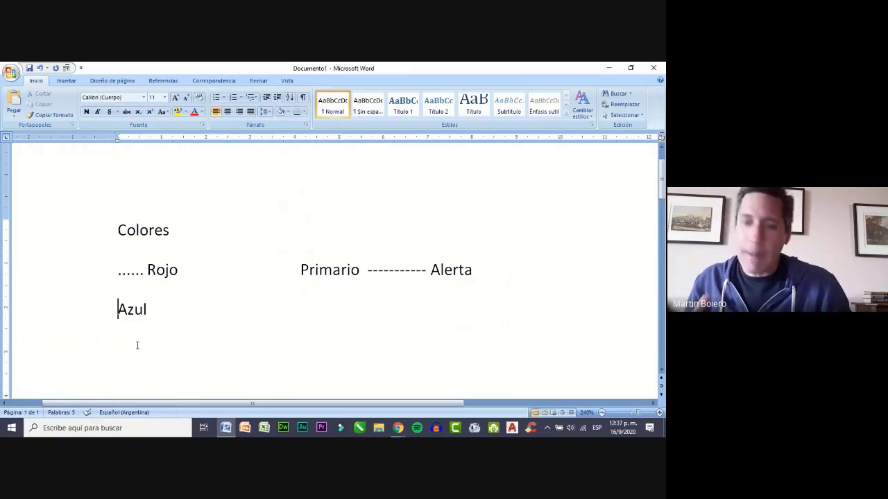
type("|")
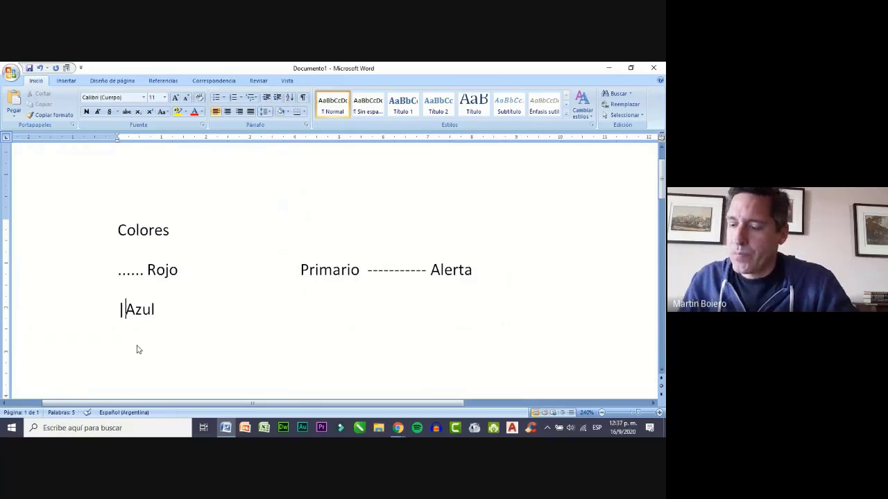
key("BackSpace")
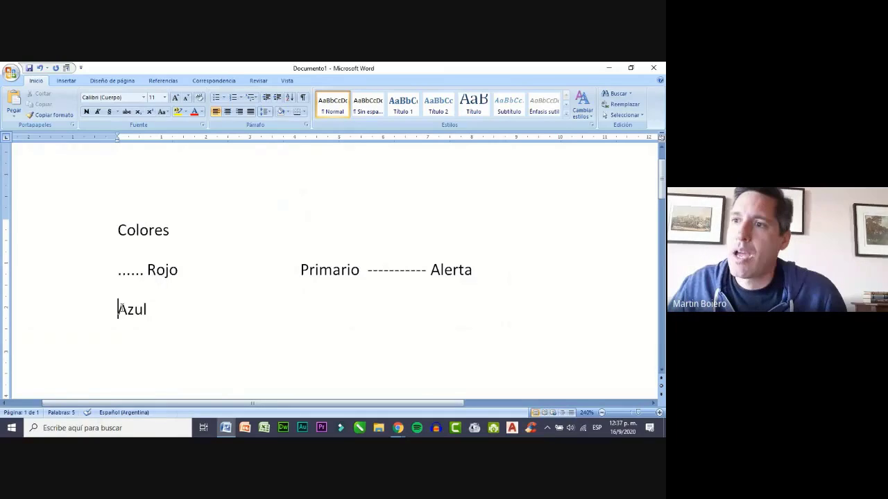
Add a bar (Barra) tab stop at 3 cm to the "Azul" line and extend it with a new paragraph below
left_click(306, 125)
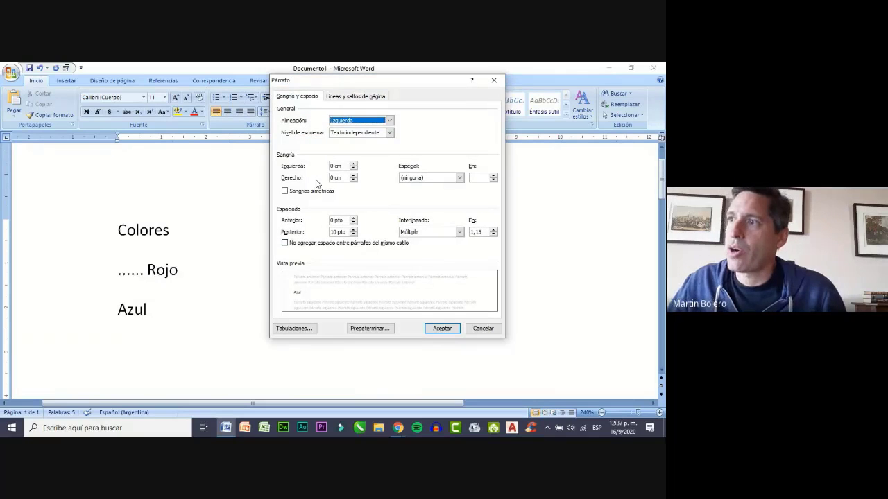
left_click(305, 327)
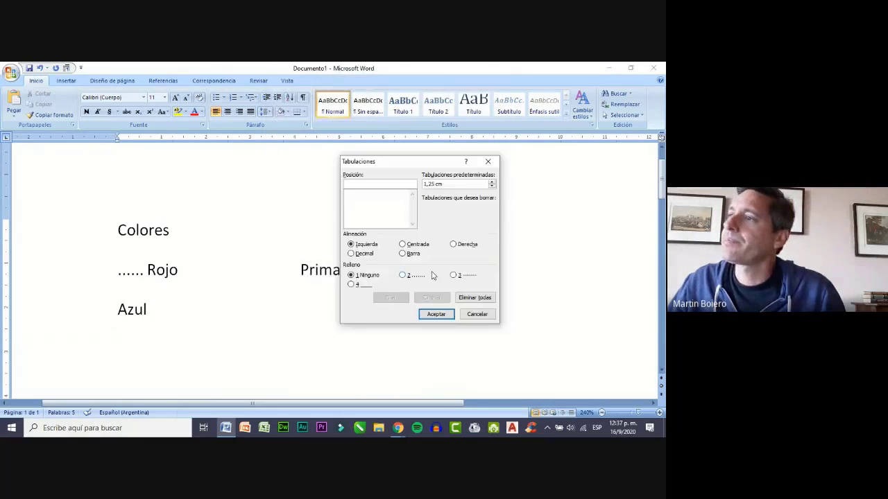
left_click(411, 254)
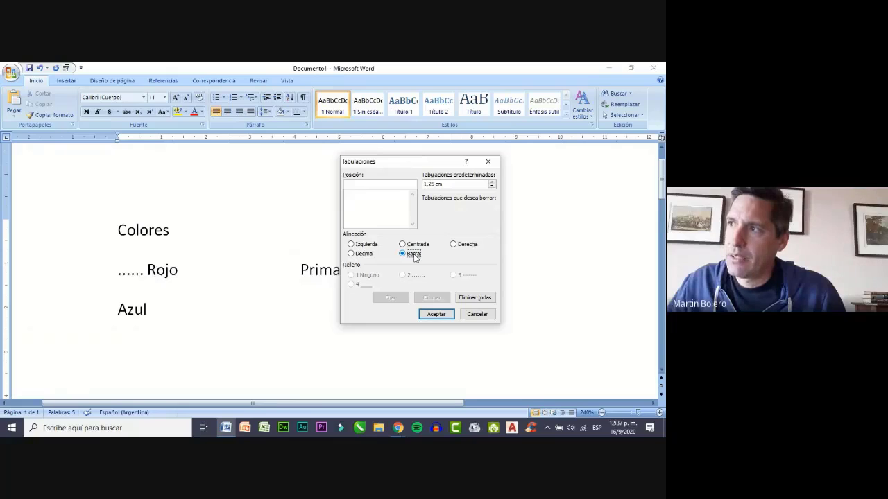
left_click(364, 184)
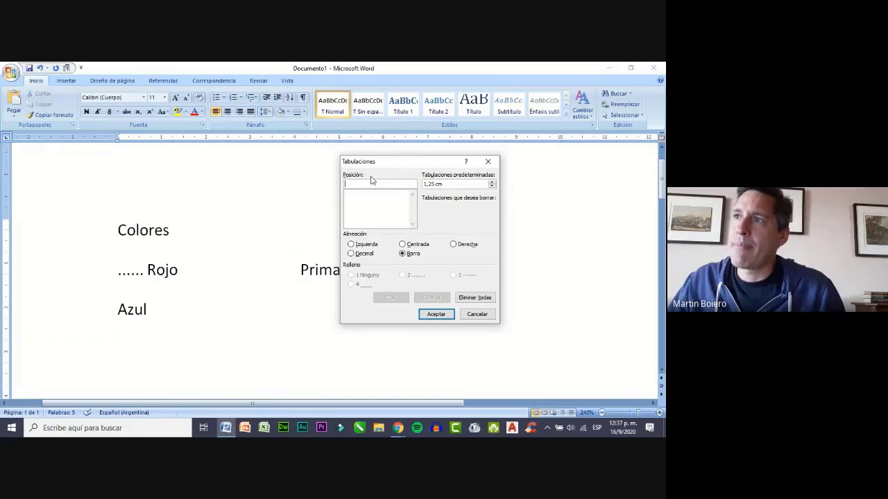
type("3")
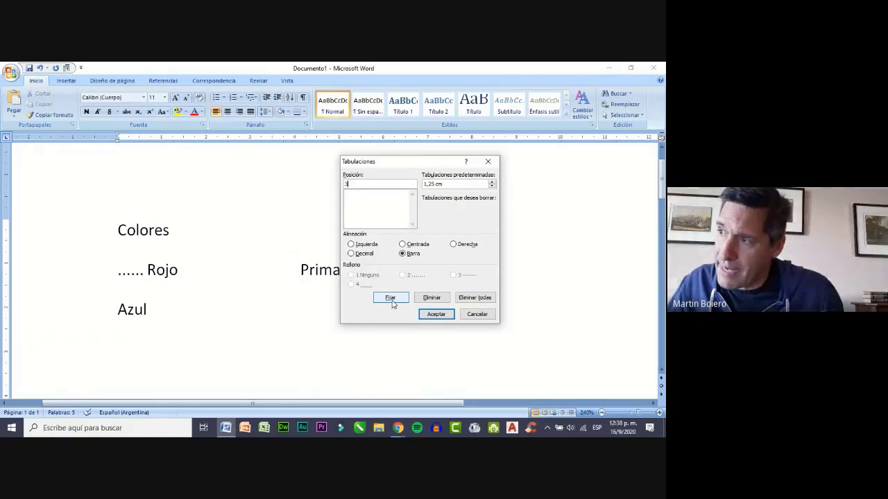
left_click(392, 300)
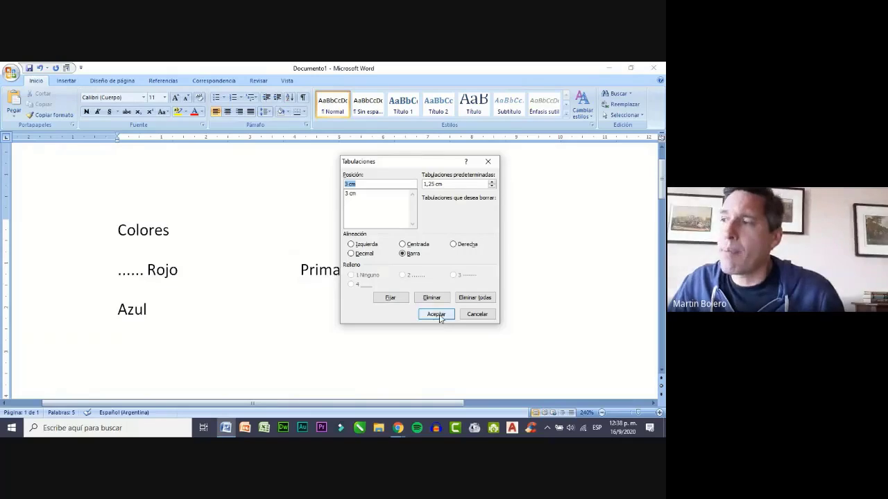
left_click(437, 315)
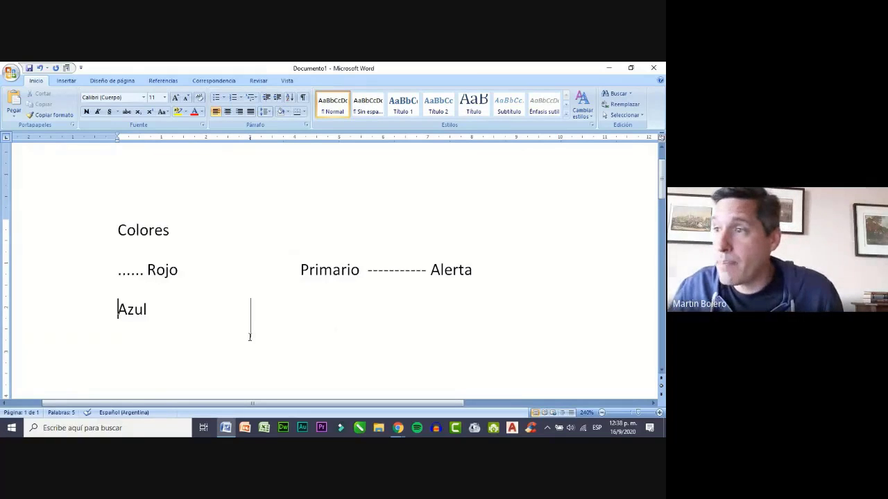
left_click(303, 319)
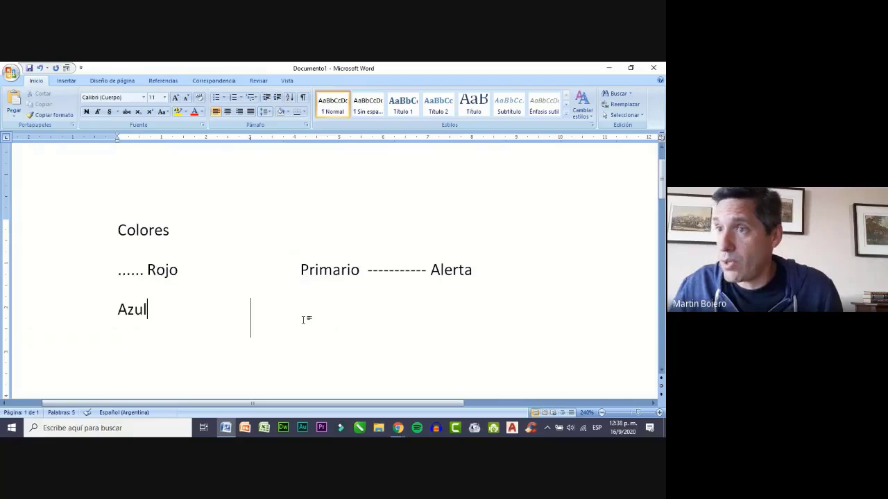
key("Return")
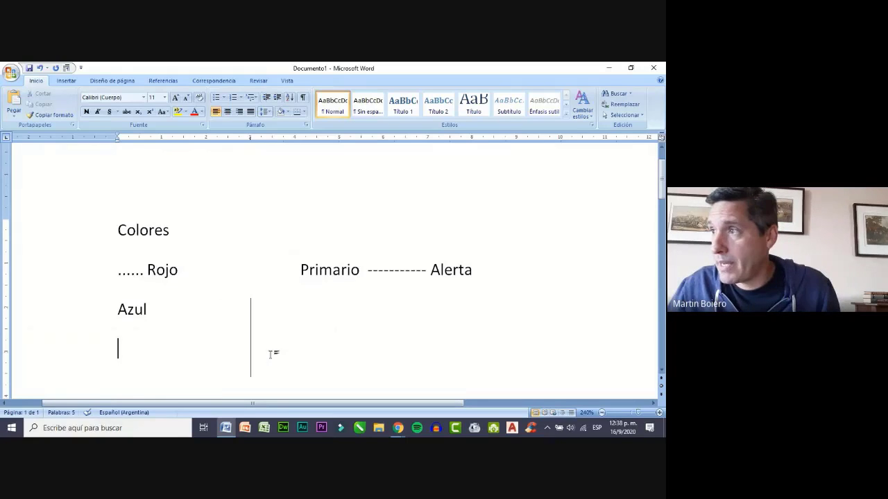
Insert a line with "12,56" below the "Rojo" line and remove the empty paragraph under "Azul"
left_click(489, 274)
key("Return")
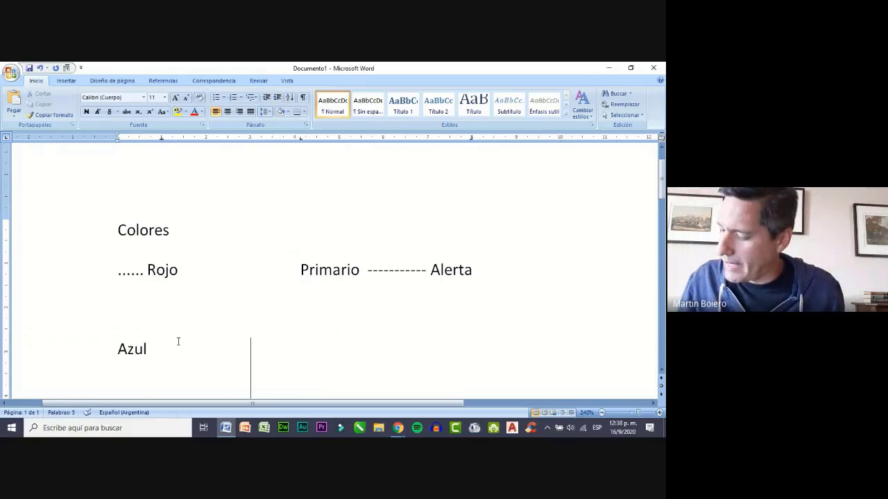
type("12,56")
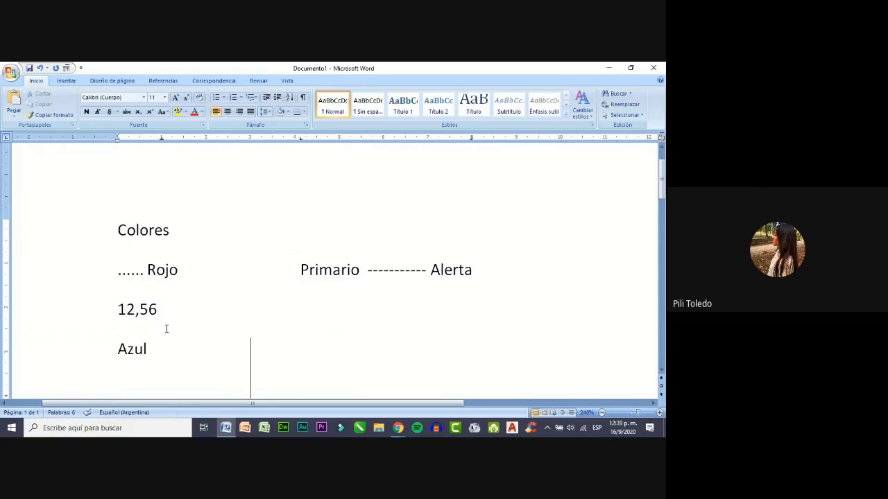
scroll(167, 329, "down", 1)
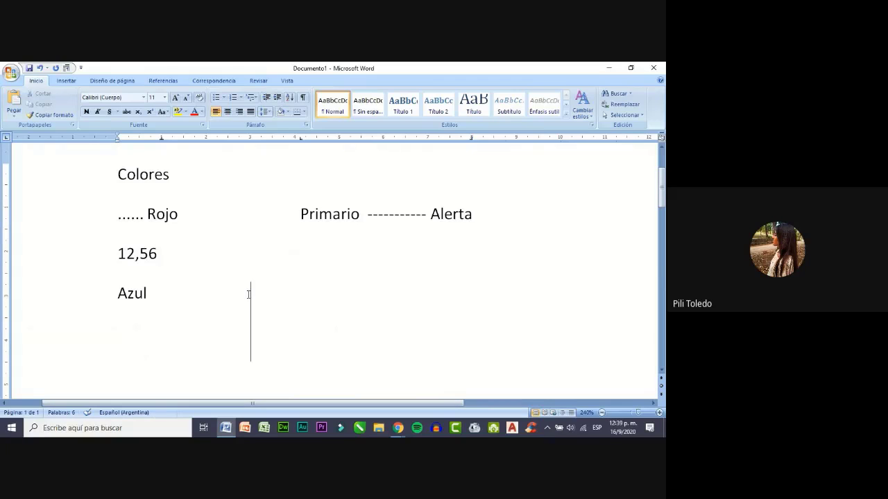
left_click(183, 292)
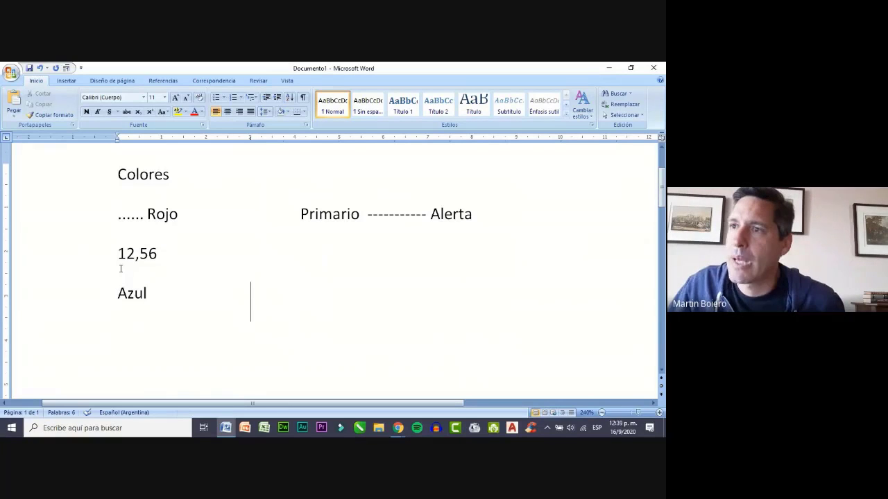
Add a decimal tab stop at 2,5 cm with no fill to the "12,56" line
left_click(149, 254)
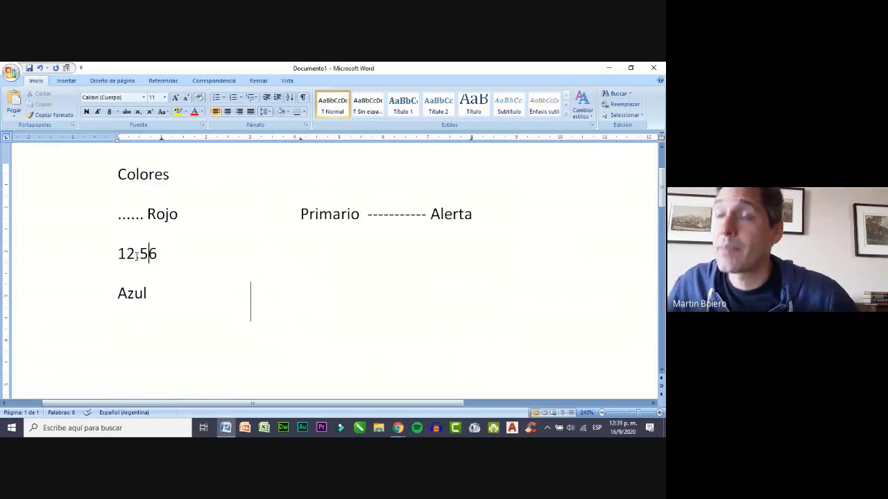
left_click(118, 254)
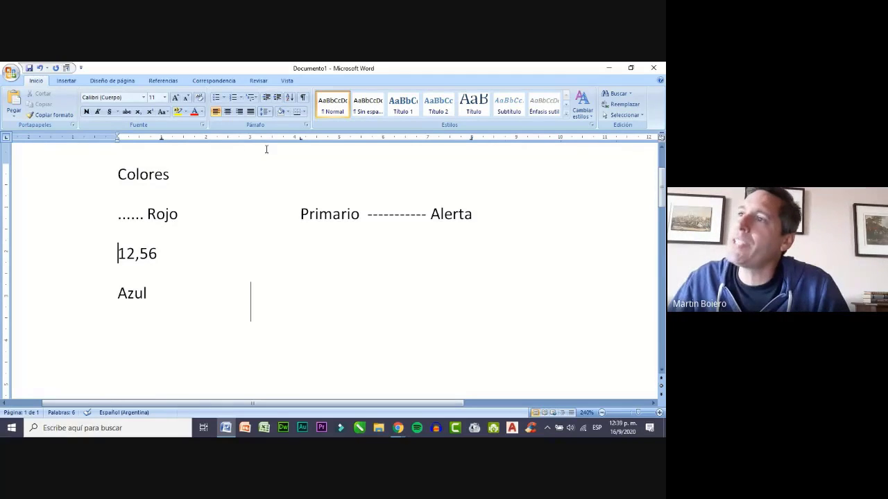
left_click(306, 125)
left_click(302, 327)
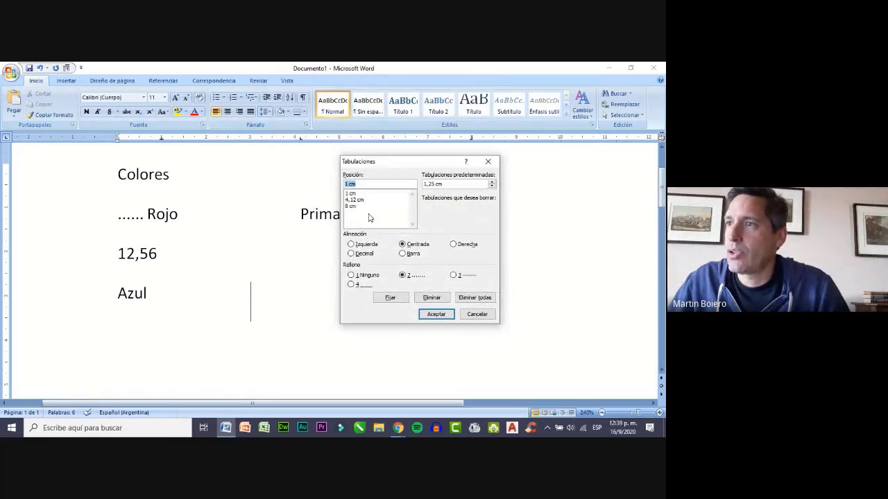
type("2,5")
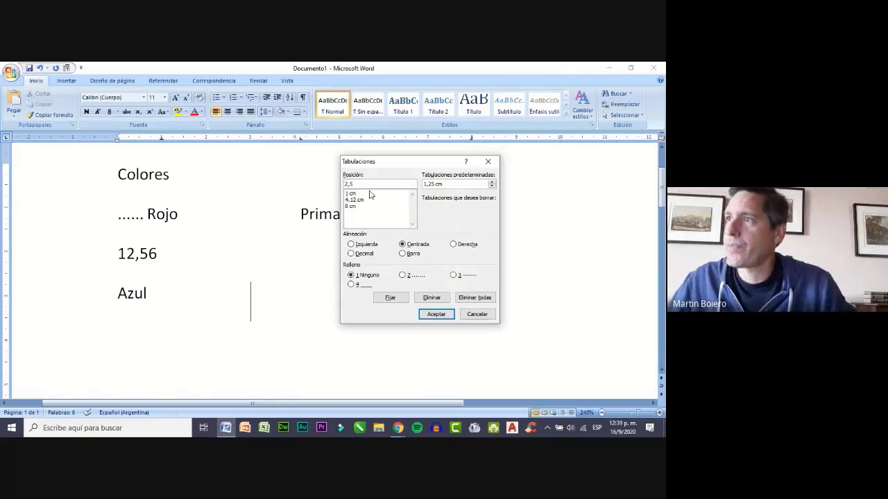
left_click(351, 254)
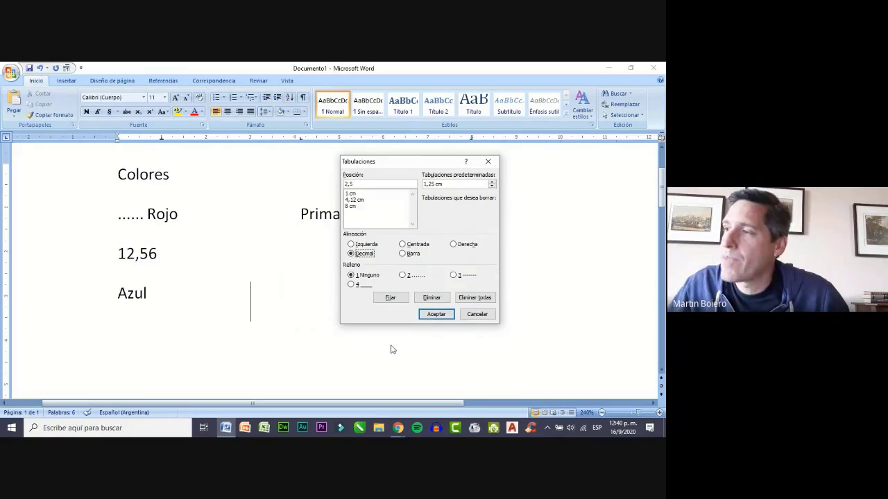
left_click(390, 298)
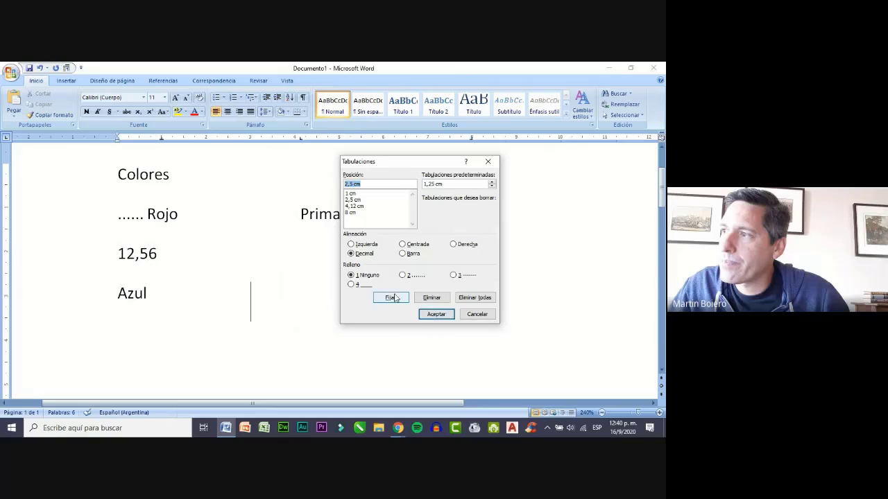
left_click(435, 313)
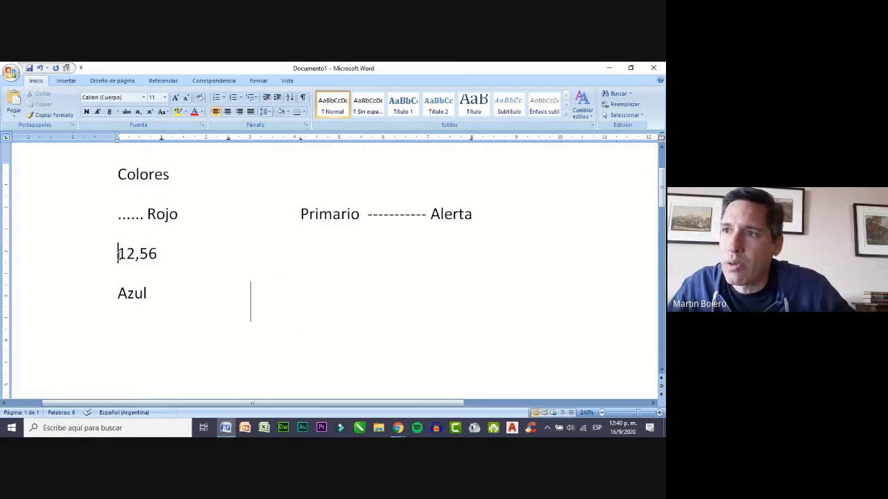
Try two tab characters before "12,56" to align it at the decimal stop, and remove them again
key("Tab")
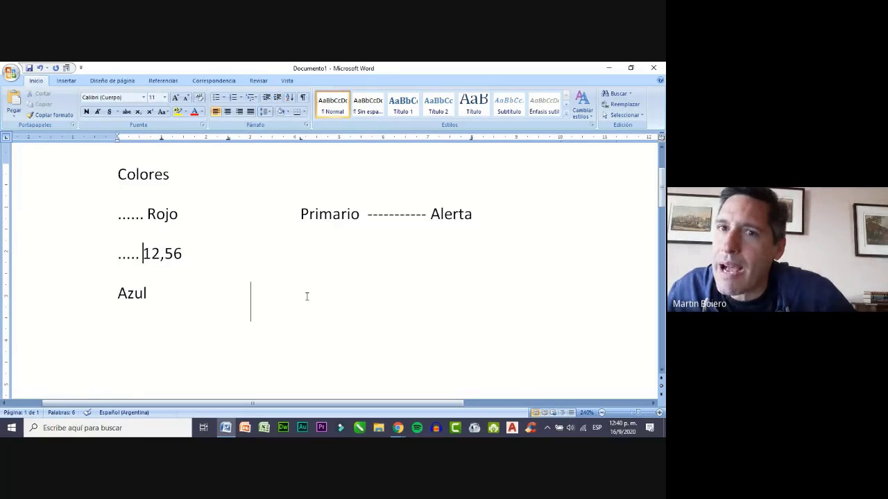
key("Tab")
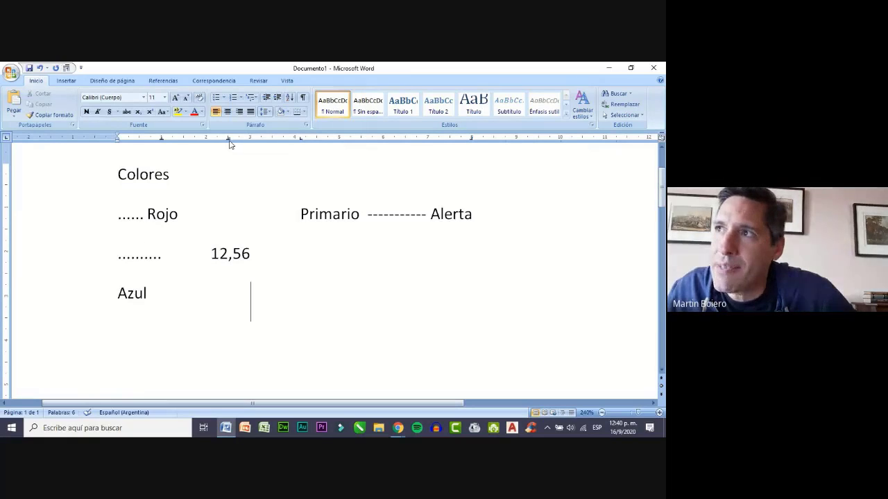
left_click_drag(229, 140, 229, 141)
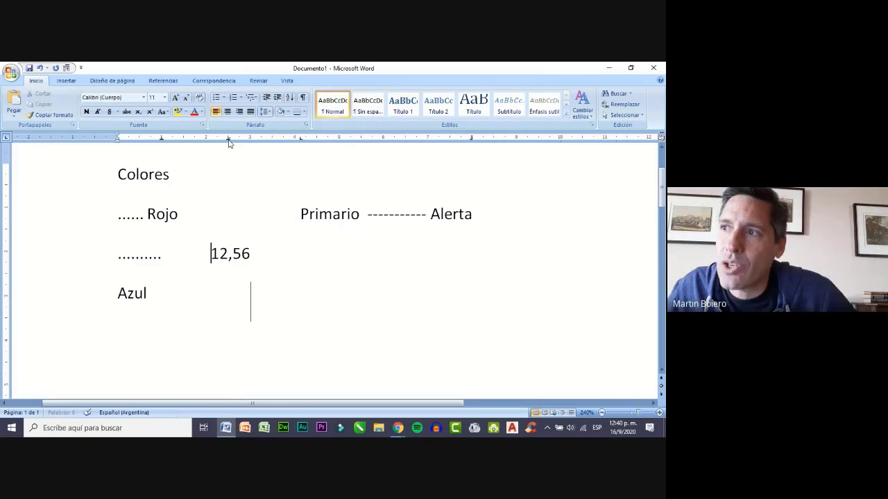
left_click(262, 251)
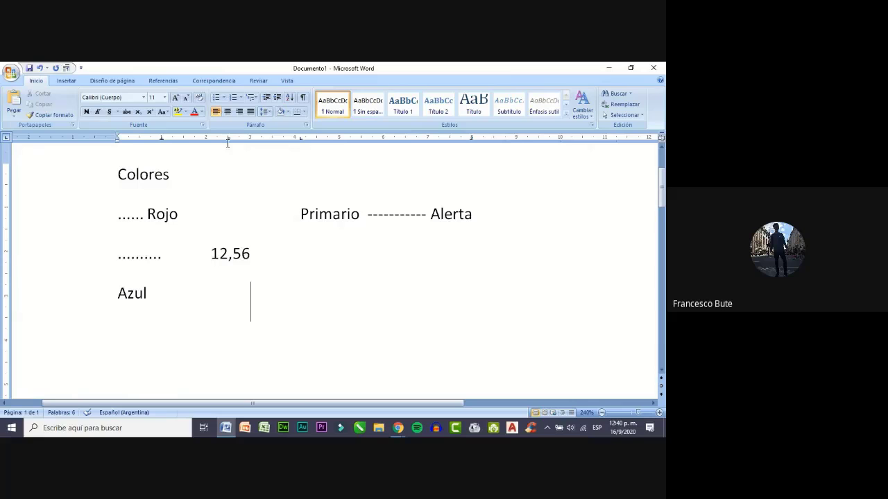
left_click_drag(229, 140, 229, 142)
key("BackSpace")
key("BackSpace")
key("BackSpace")
key("BackSpace")
key("BackSpace")
key("BackSpace")
key("BackSpace")
key("BackSpace")
key("BackSpace")
key("BackSpace")
key("BackSpace")
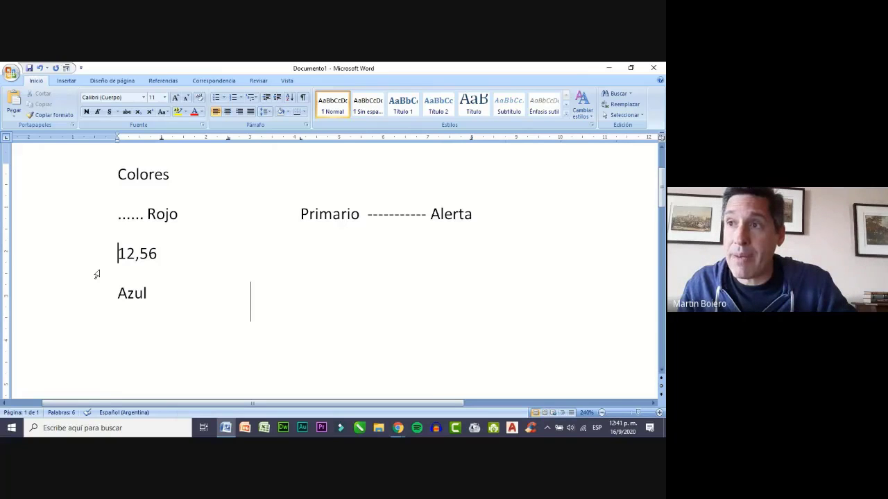
Advance "12,56" through the centred, decimal, left and right tab stops in turn, and remove all the tab characters
type(".....")
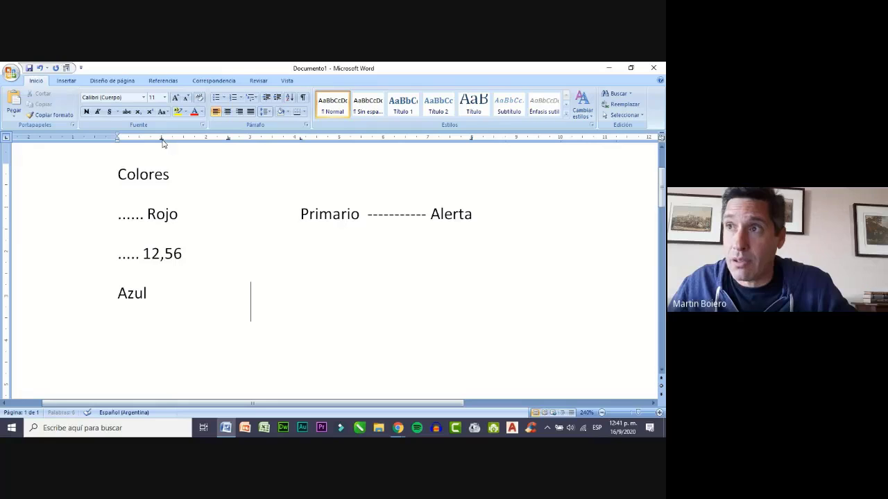
left_click_drag(162, 139, 163, 142)
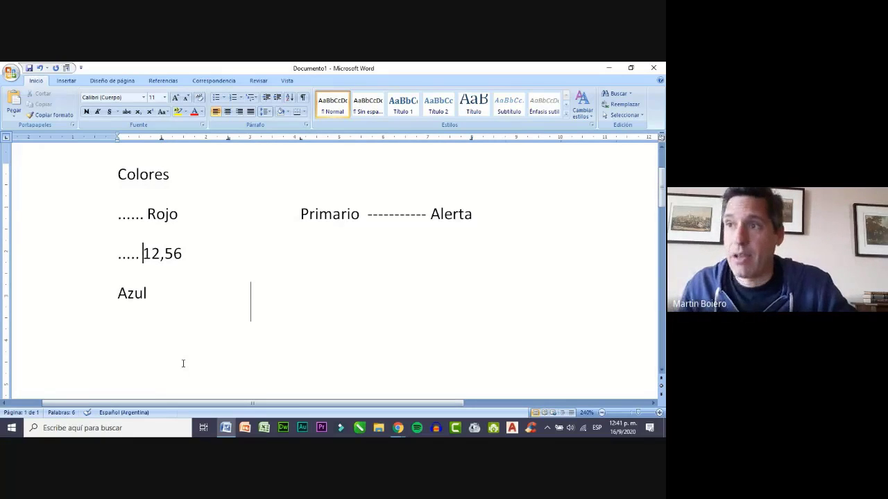
key("Tab")
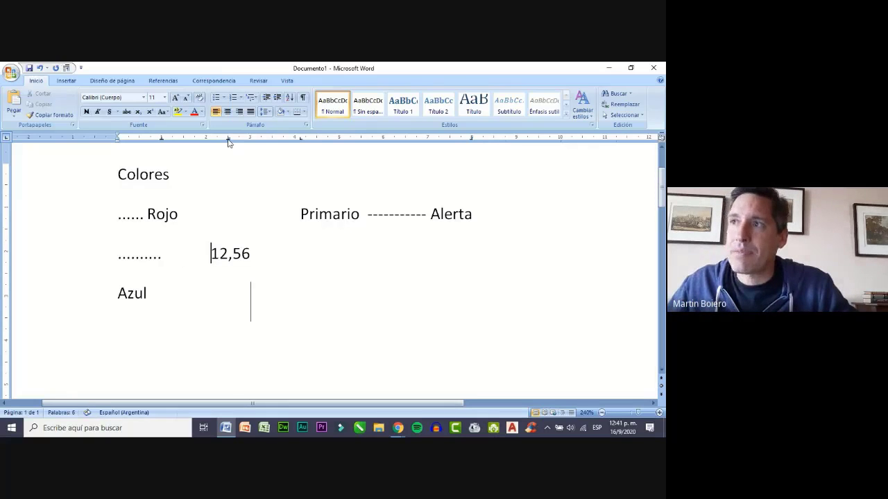
left_click_drag(229, 140, 242, 307)
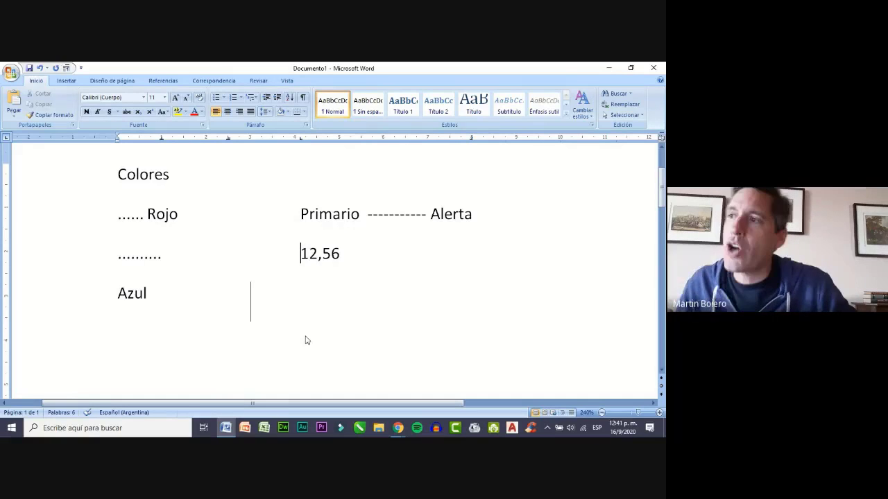
key("Tab")
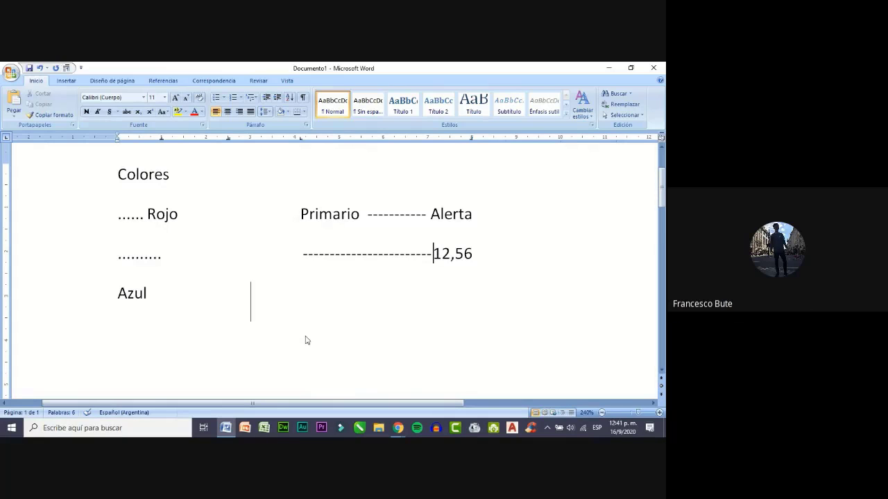
key("BackSpace")
key("BackSpace")
key("BackSpace")
key("BackSpace")
key("BackSpace")
key("BackSpace")
key("BackSpace")
key("BackSpace")
key("BackSpace")
key("BackSpace")
key("BackSpace")
key("BackSpace")
key("BackSpace")
key("BackSpace")
key("BackSpace")
key("BackSpace")
key("BackSpace")
key("BackSpace")
key("BackSpace")
key("BackSpace")
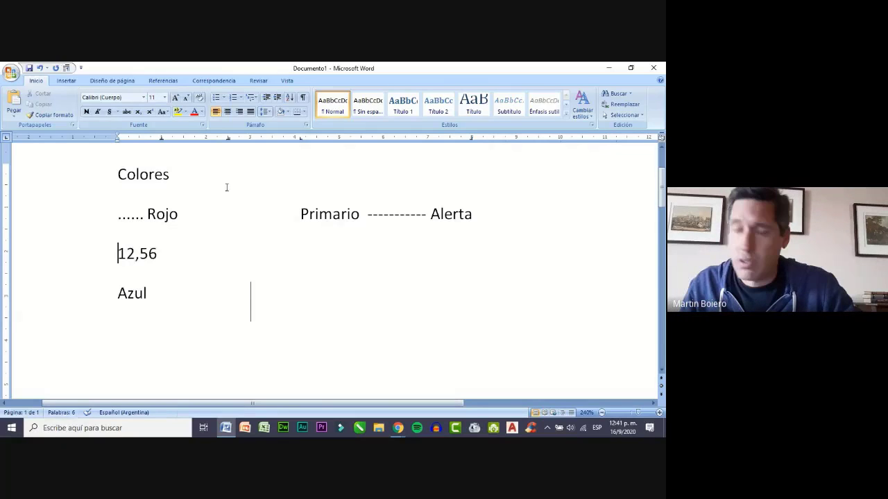
Move "12,56" to the decimal tab stop once more and return it to the line's start
key("Tab")
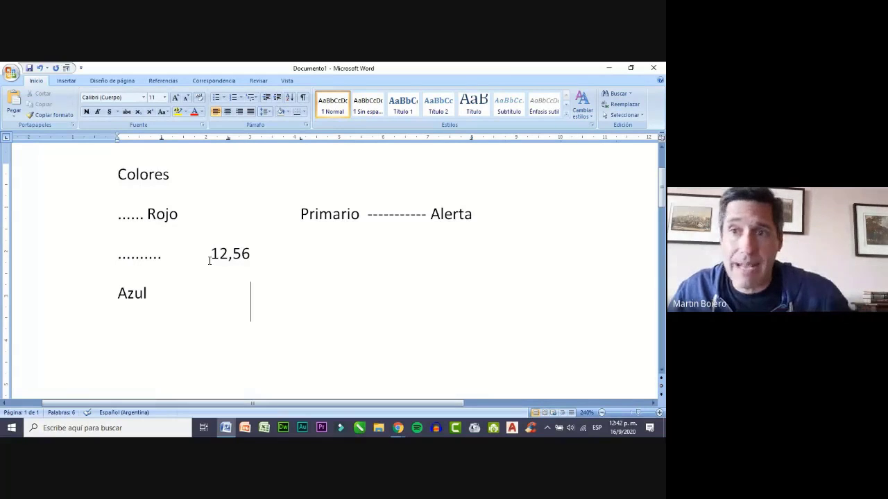
key("BackSpace")
key("BackSpace")
key("BackSpace")
key("BackSpace")
key("BackSpace")
key("BackSpace")
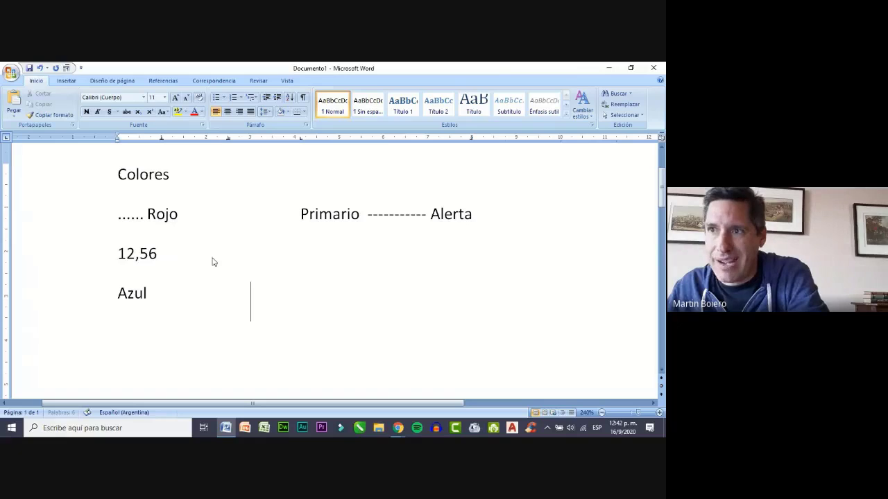
Remove the centred, left and right tab stops from the "12,56" line and align the number at the decimal stop
triple_click(120, 255)
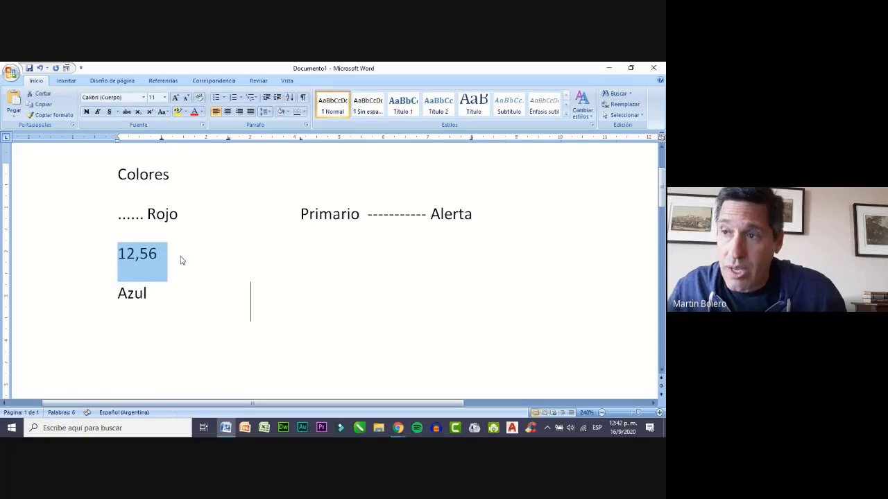
left_click(120, 256)
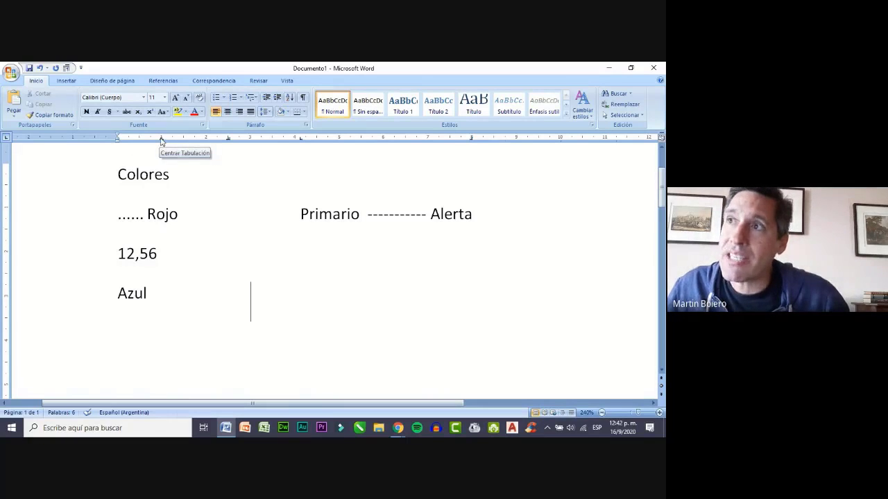
left_click_drag(160, 140, 198, 66)
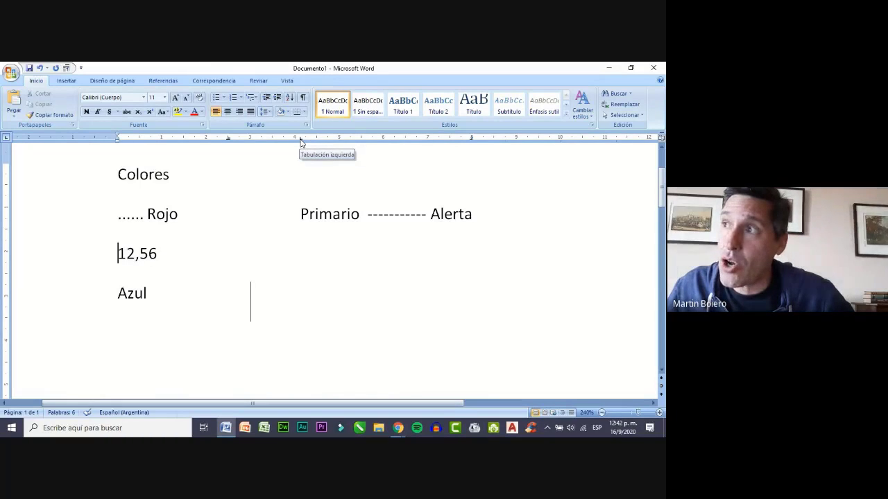
left_click_drag(301, 141, 303, 143)
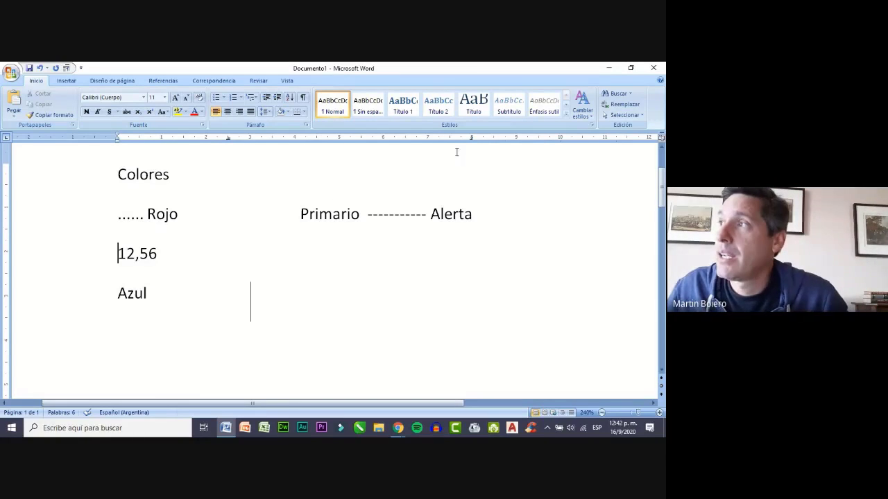
left_click_drag(472, 141, 489, 67)
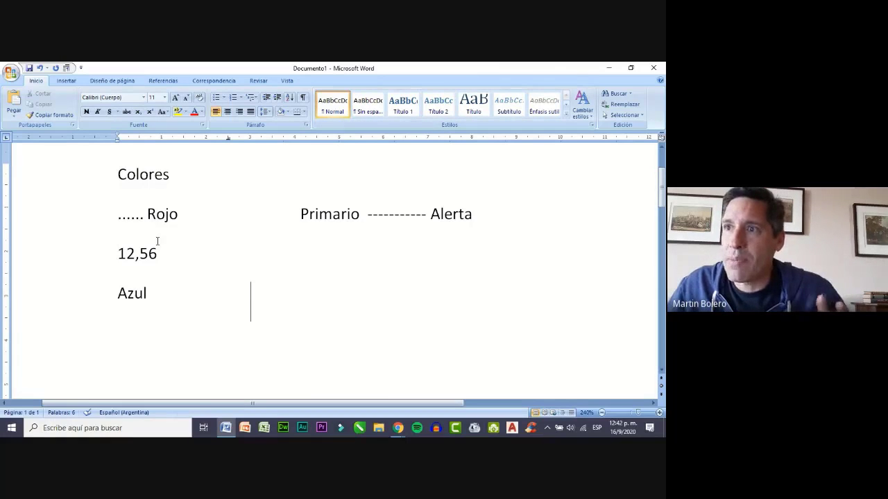
left_click(119, 254)
key("Tab")
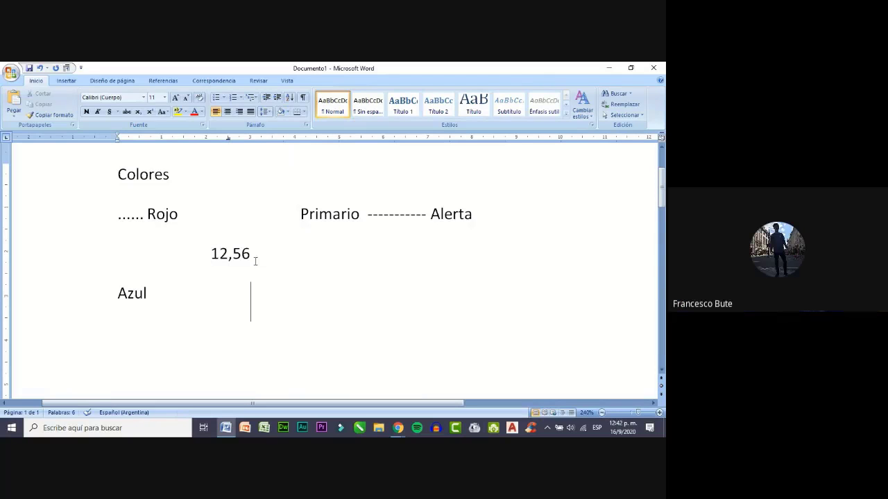
Compare the ruler's tab stops for the "Rojo", "12,56" and "Azul" lines
left_click(304, 214)
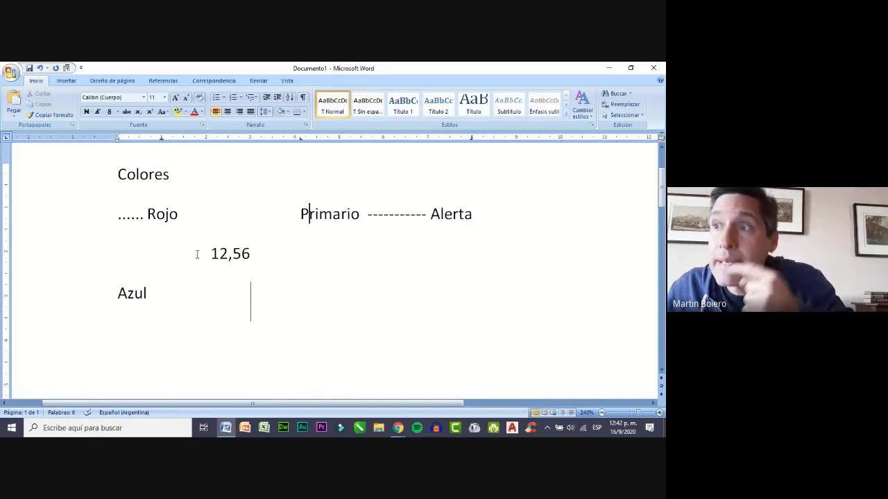
left_click(300, 212)
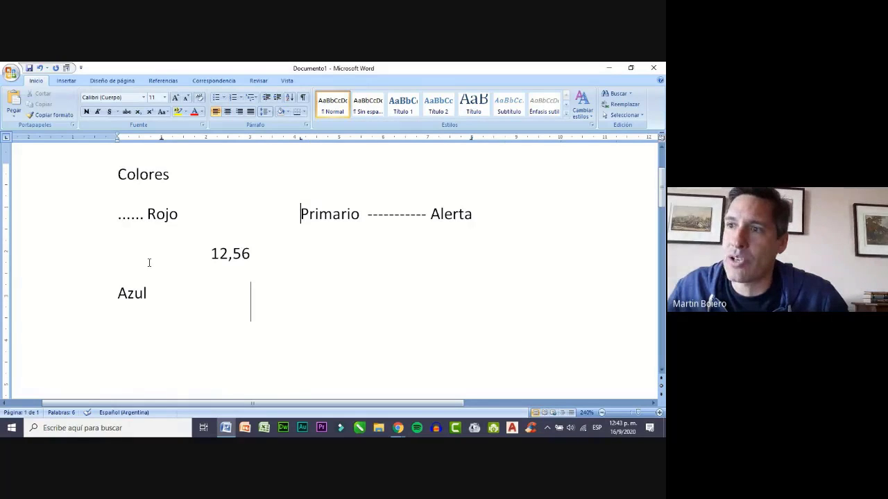
left_click(128, 294)
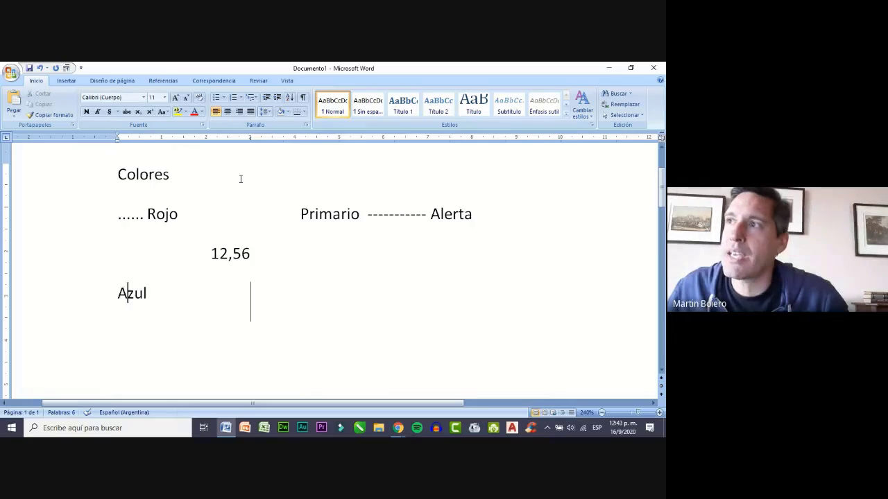
left_click(302, 214)
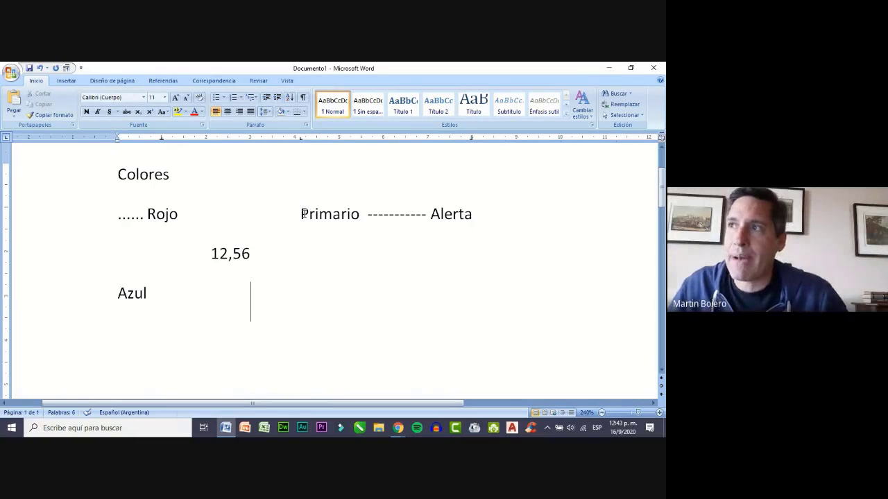
left_click(255, 253)
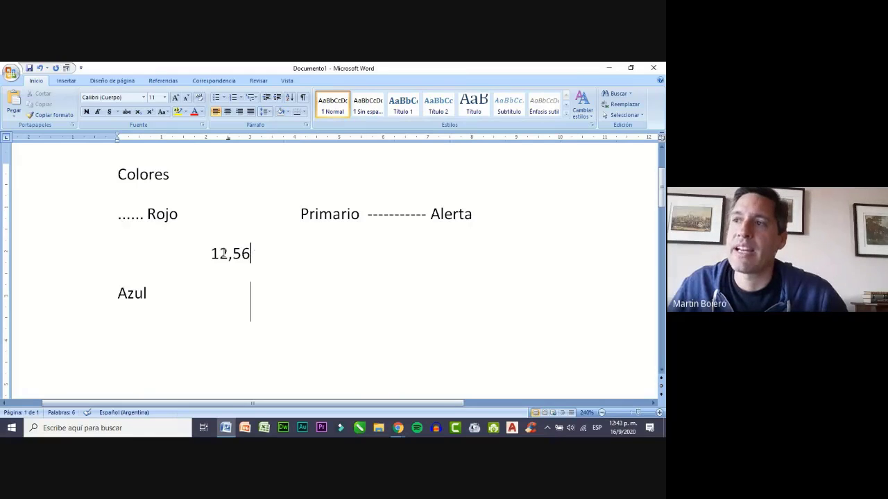
left_click(213, 254)
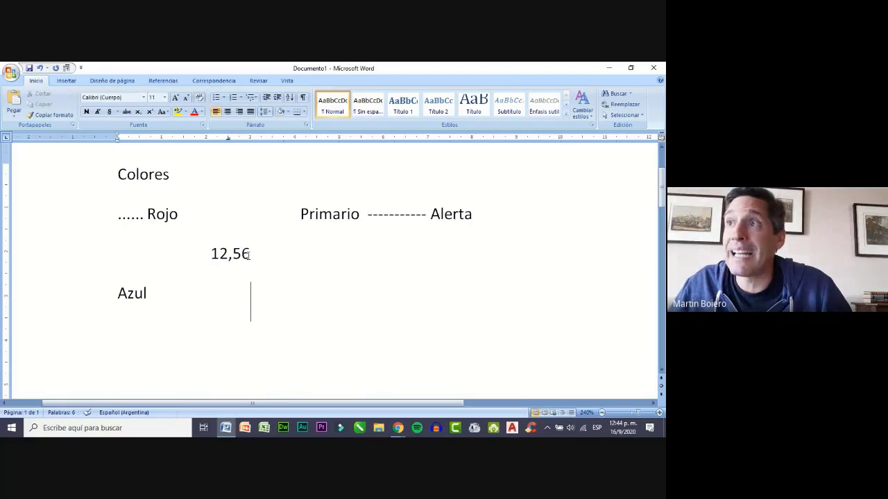
Replace the whole document content with the lines "Colores", "Azul", "Rojo" and "Amarillo"
key("ctrl+a")
key("Delete")
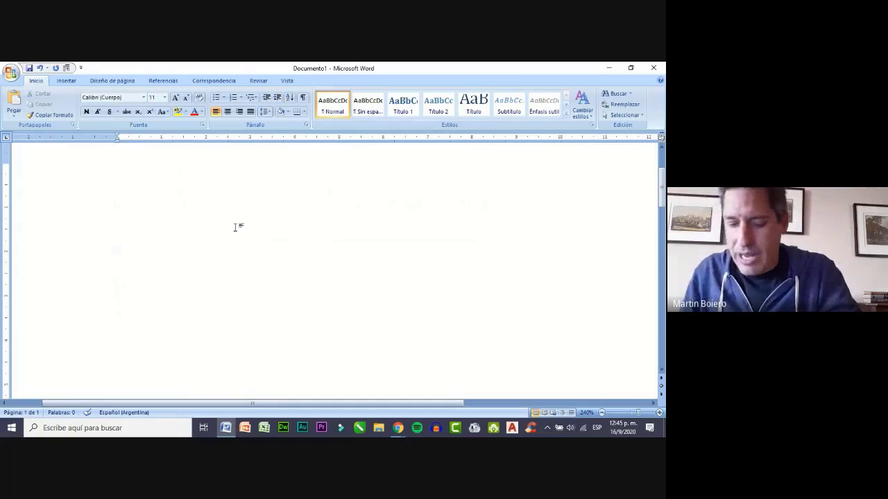
type("Colores")
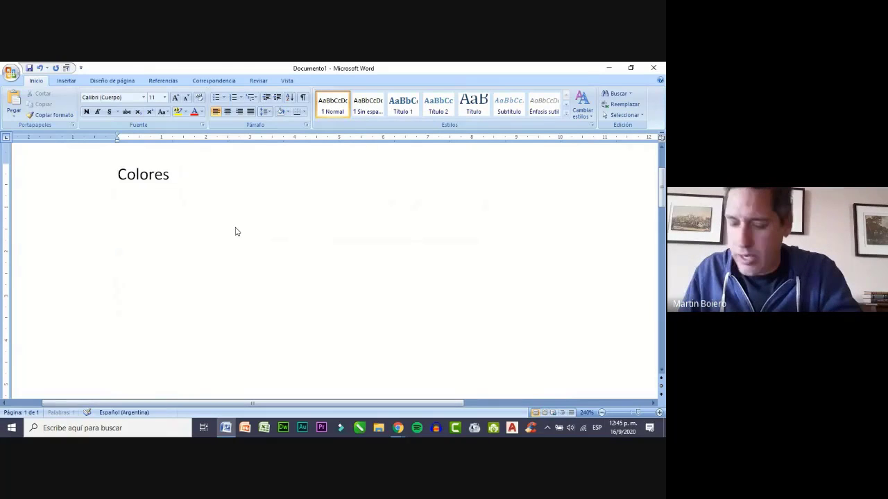
key("Return")
type("Azul")
key("Return")
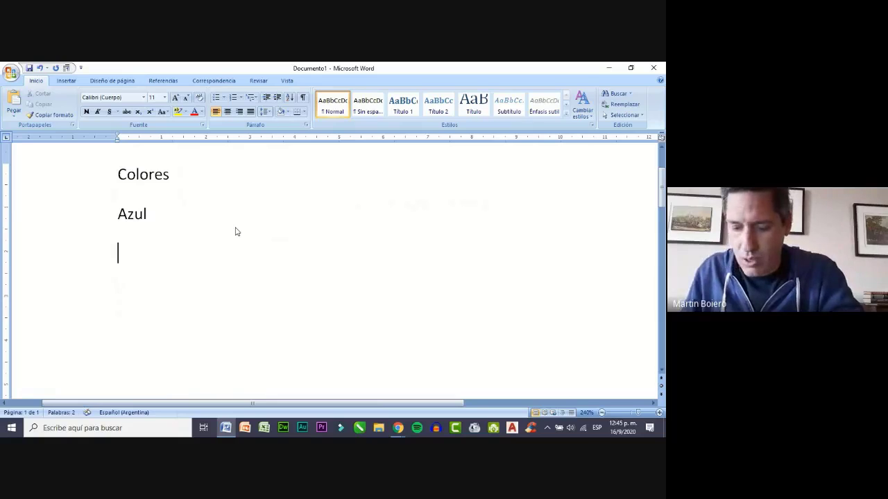
type("Rojo")
key("Return")
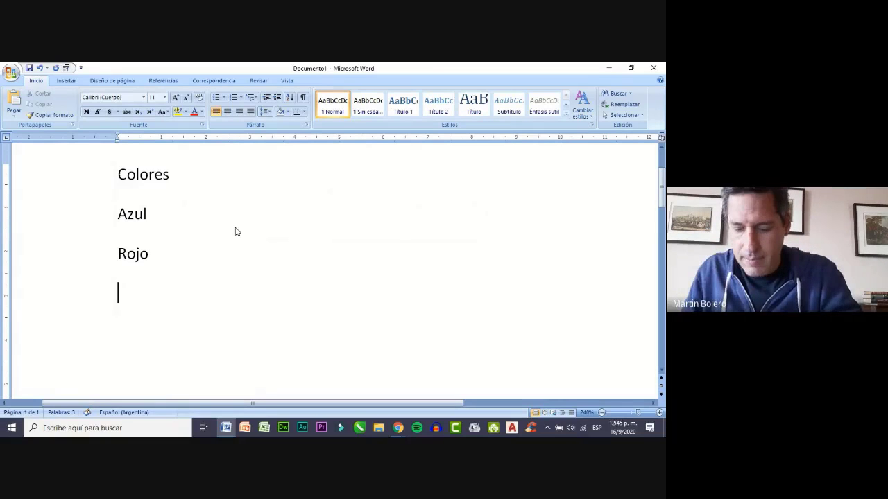
type("Amarillo")
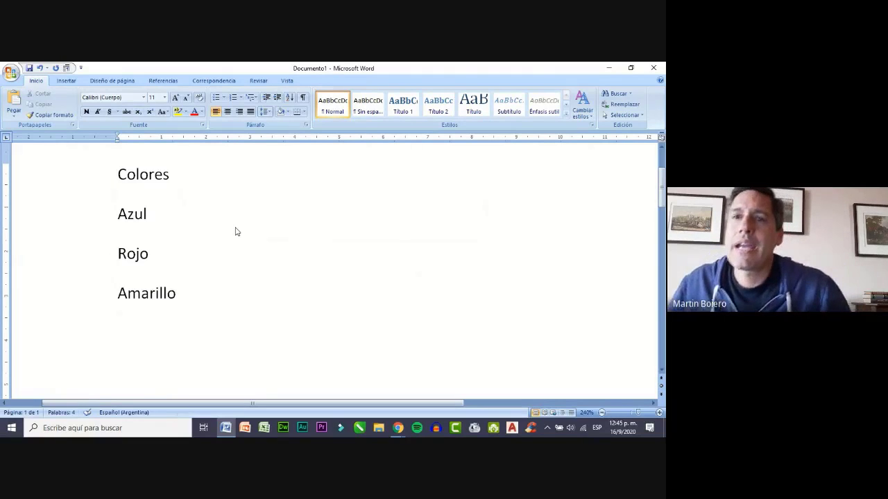
Apply square bullets to the "Azul", "Rojo" and "Amarillo" lines, one after another
left_click(119, 214)
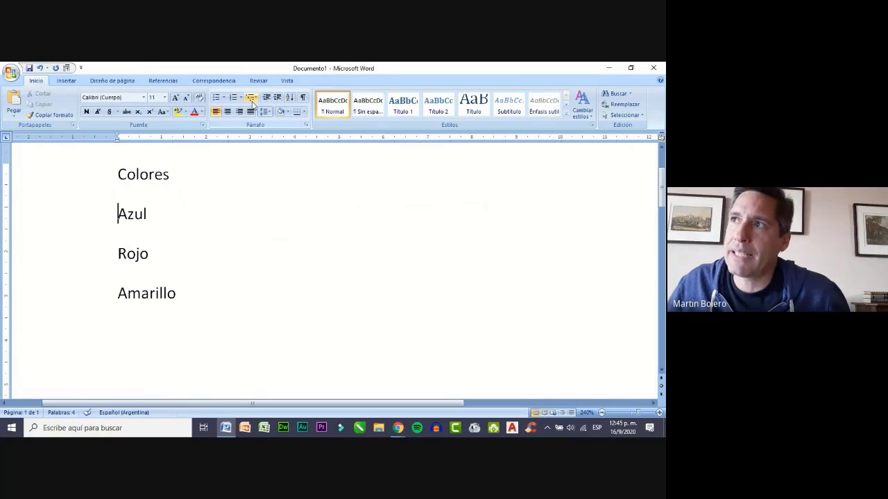
left_click(224, 99)
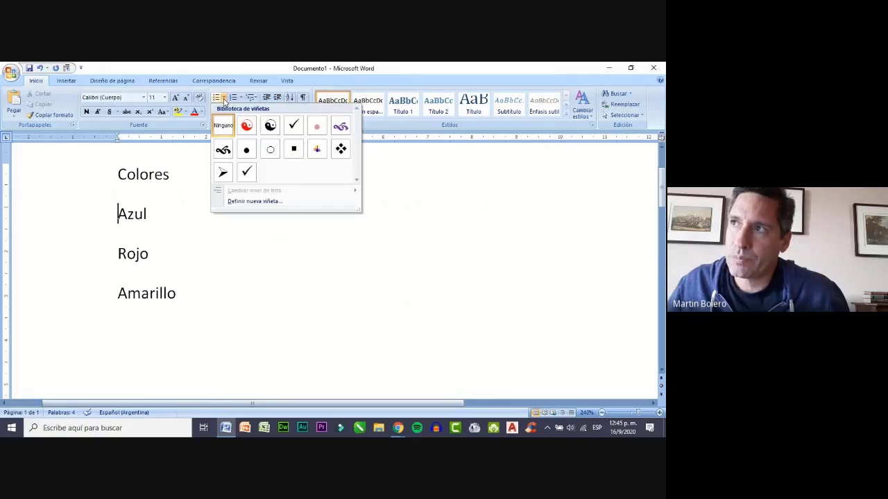
left_click(294, 148)
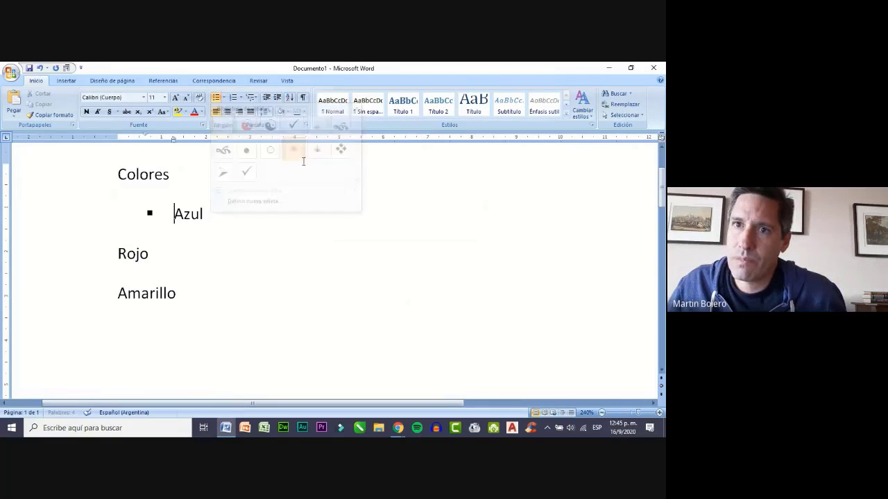
key("Down")
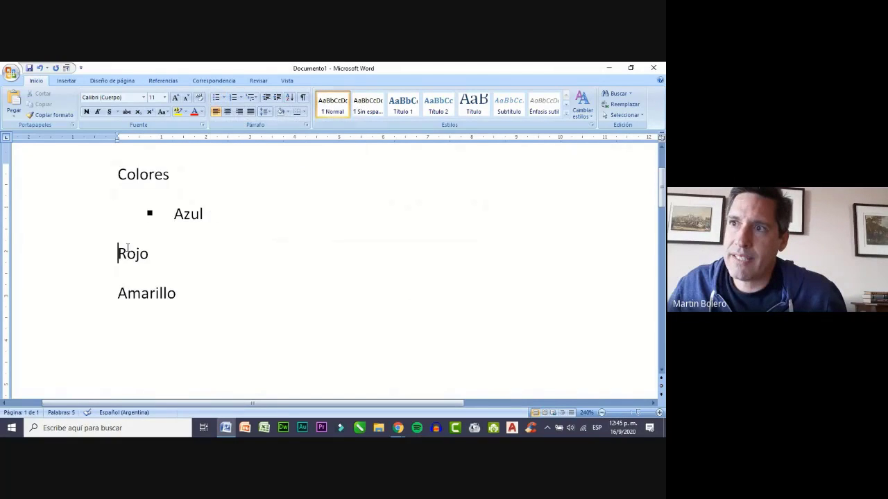
left_click(216, 98)
left_click(118, 277)
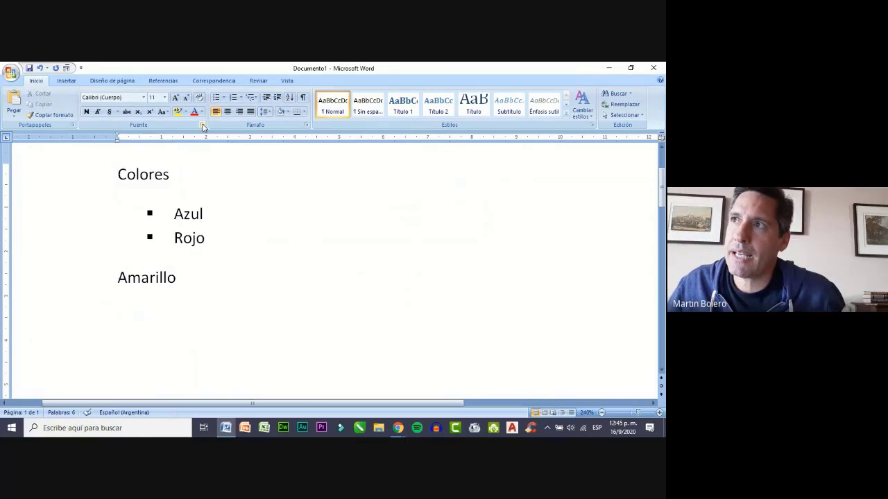
left_click(215, 98)
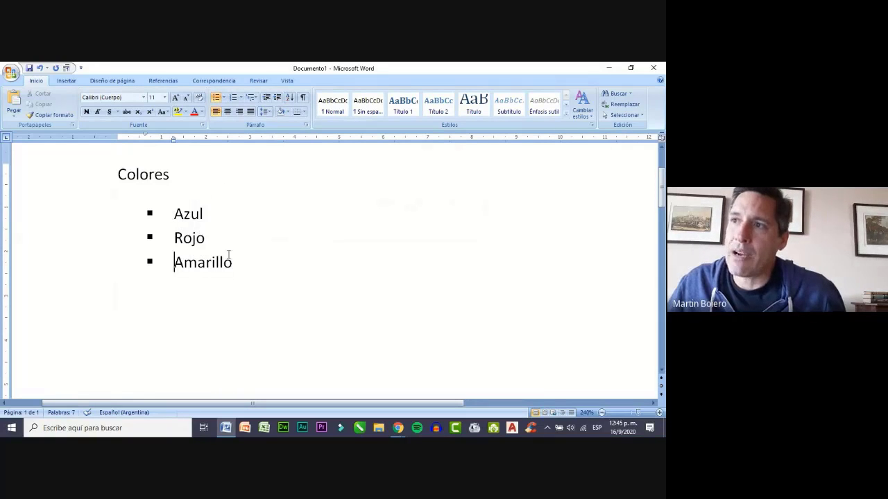
Convert the bulleted colour list to the "1. 2. 3." numbering format
left_click(174, 214)
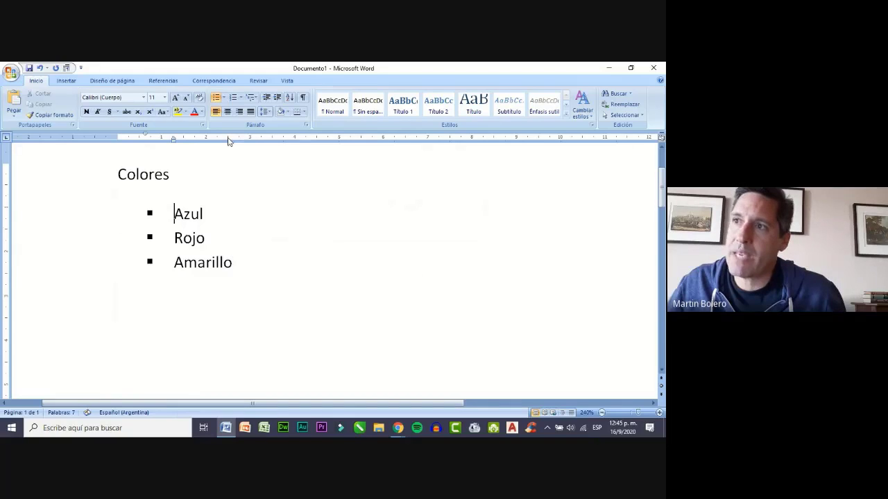
left_click(241, 98)
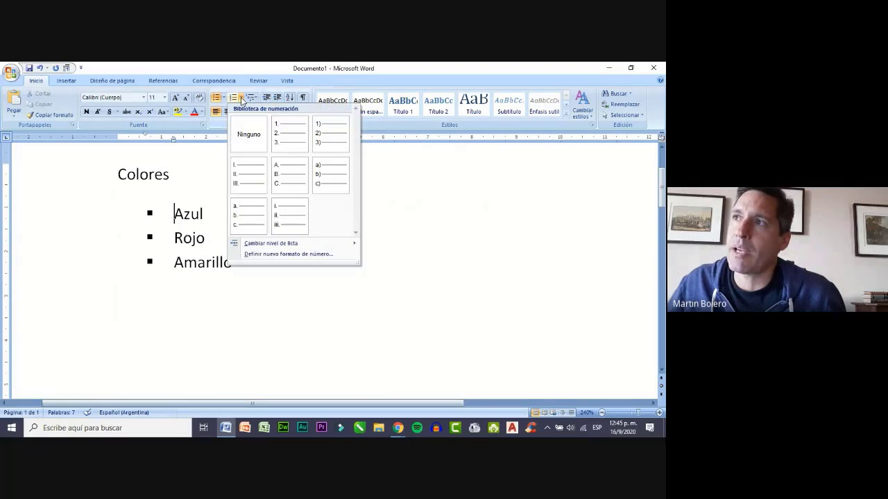
left_click(282, 134)
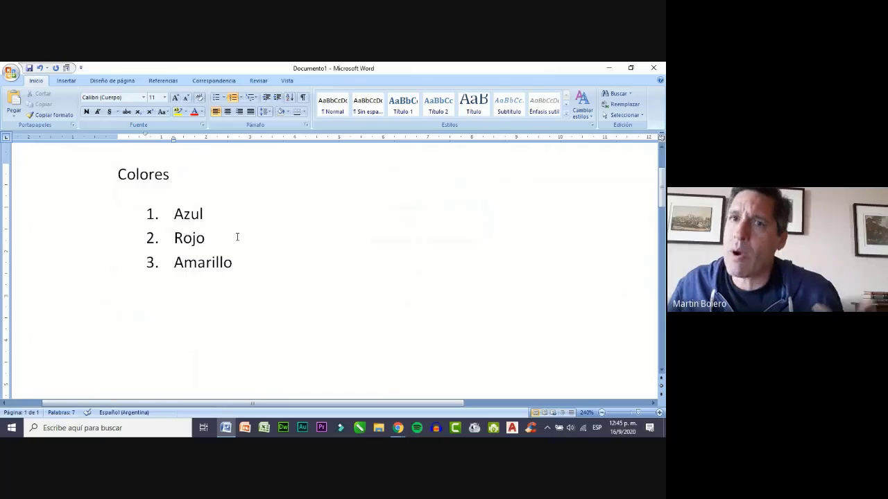
left_click(237, 263)
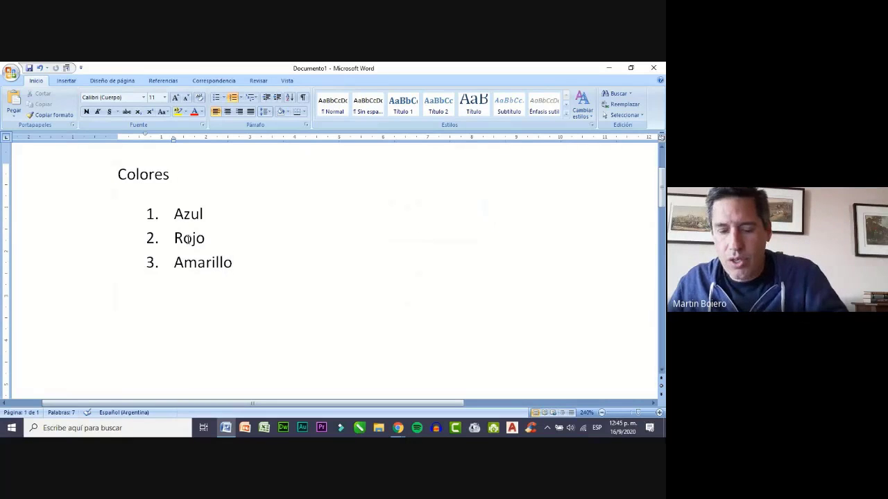
Undo the numbering and the bullets on the three colour lines
key("ctrl+z")
key("ctrl+z")
key("ctrl+z")
key("ctrl+z")
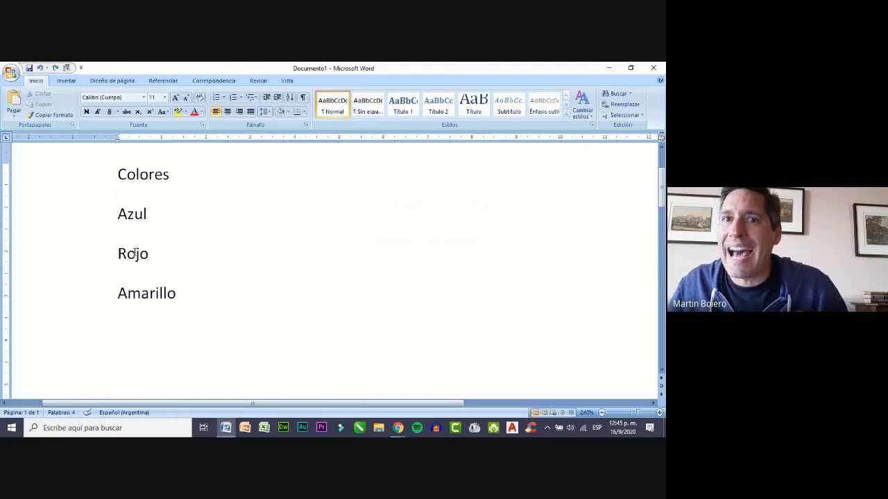
Make the "Colores" title bold and insert the line "Colores Primario" above "Azul"
left_click_drag(171, 176, 107, 174)
left_click(86, 113)
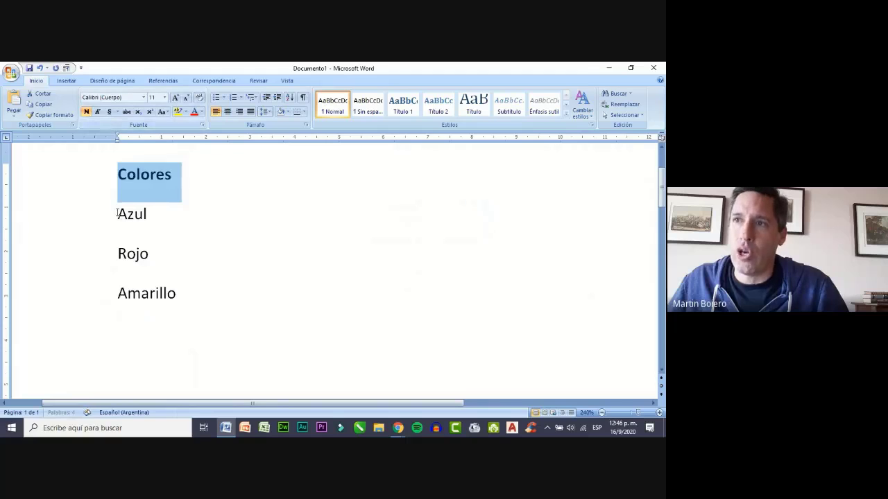
left_click(118, 213)
type("Colores ")
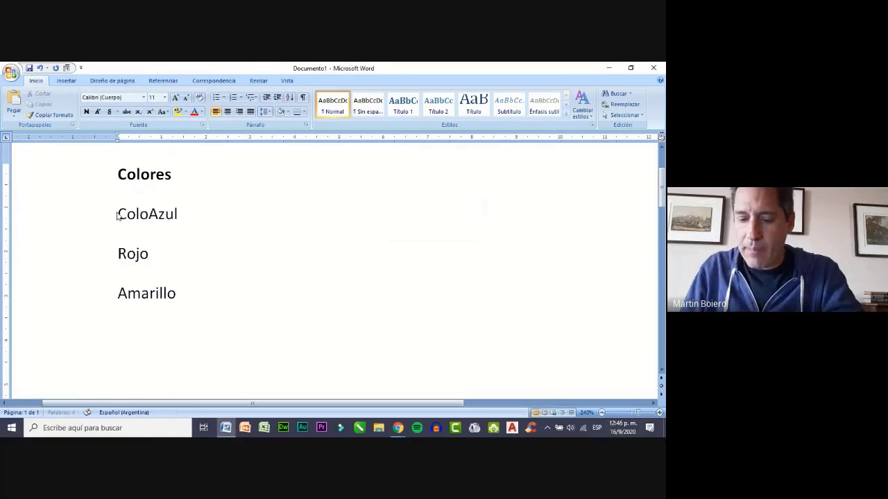
type("Primario")
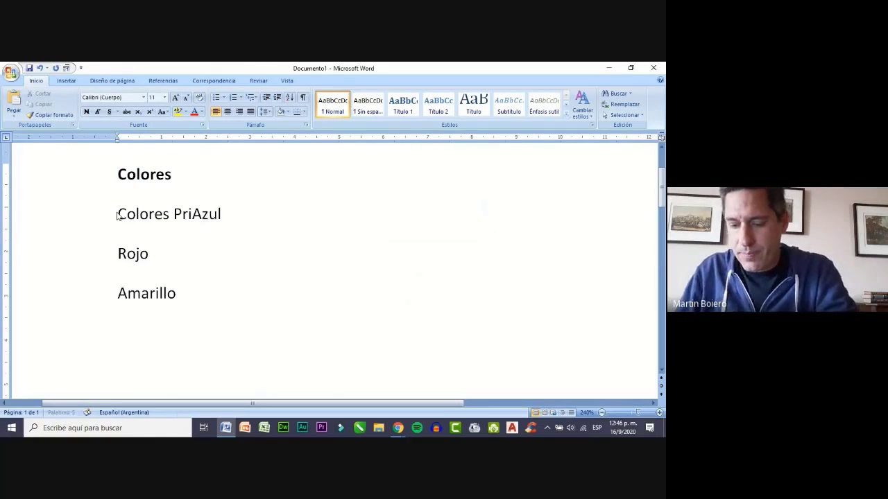
key("Return")
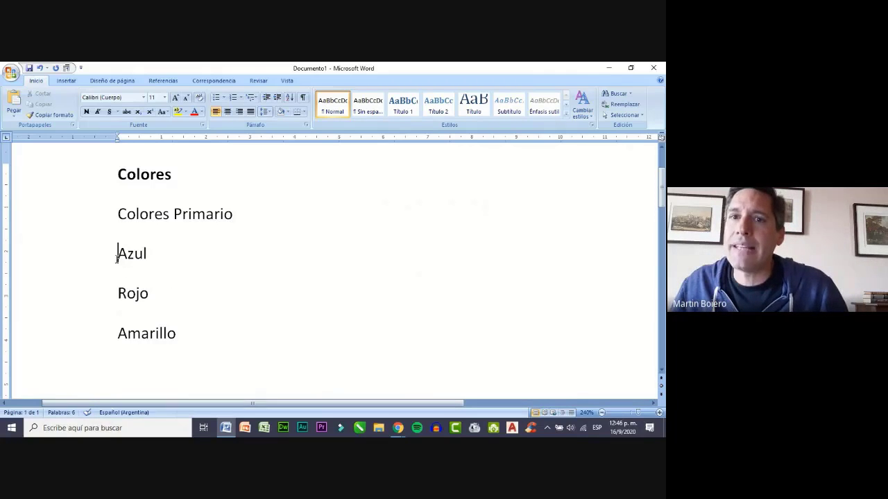
Add the line "Colores Secundarios" below "Amarillo" and correct the first subheading to "Colores Primarios"
left_click_drag(177, 333, 183, 334)
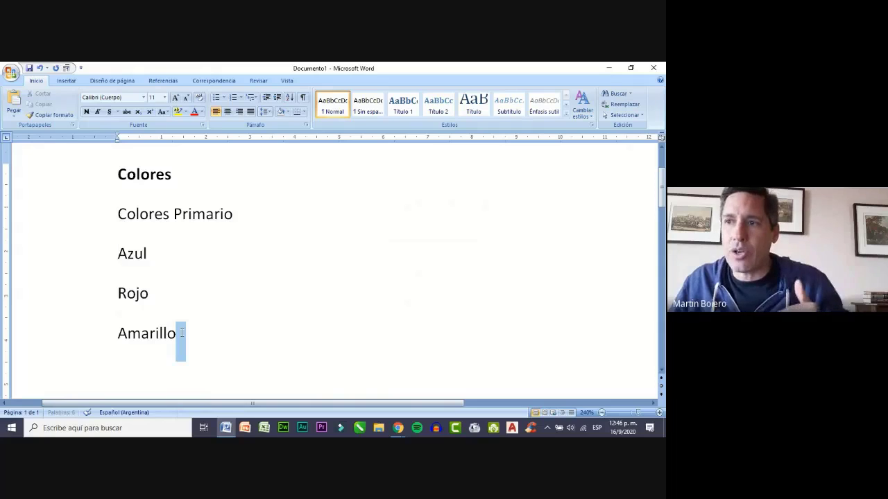
key("Return")
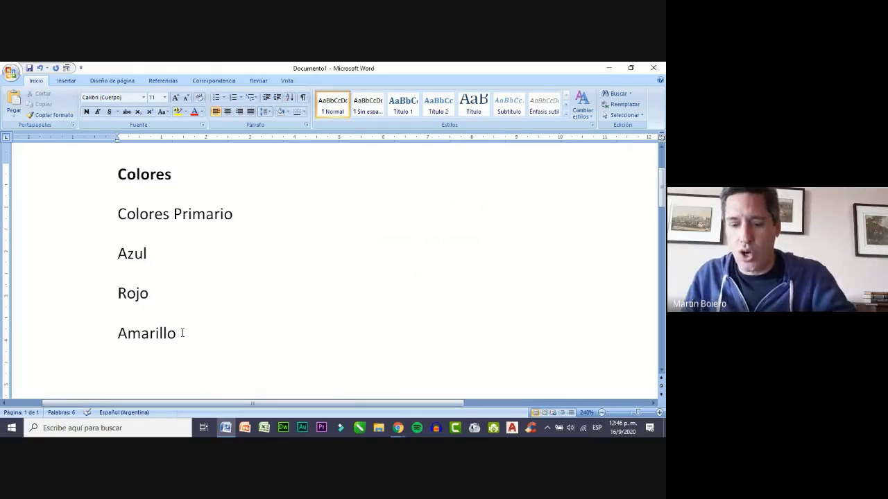
type("Colores S")
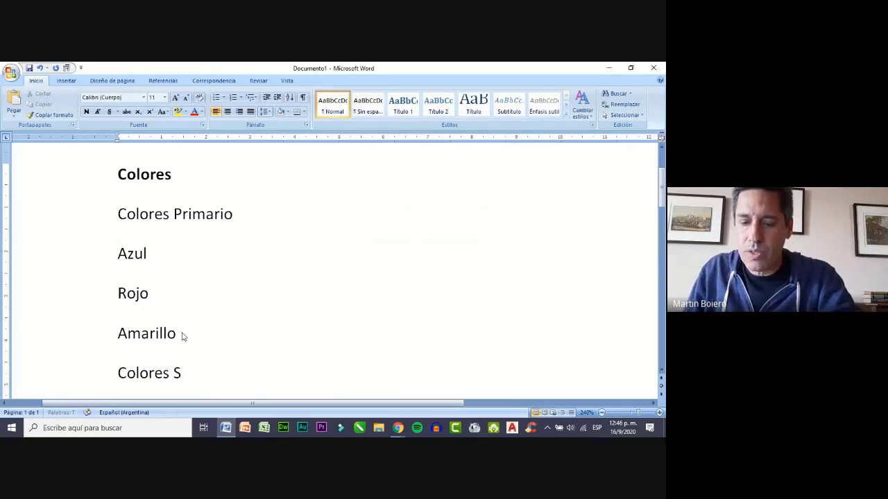
type("ecundarios")
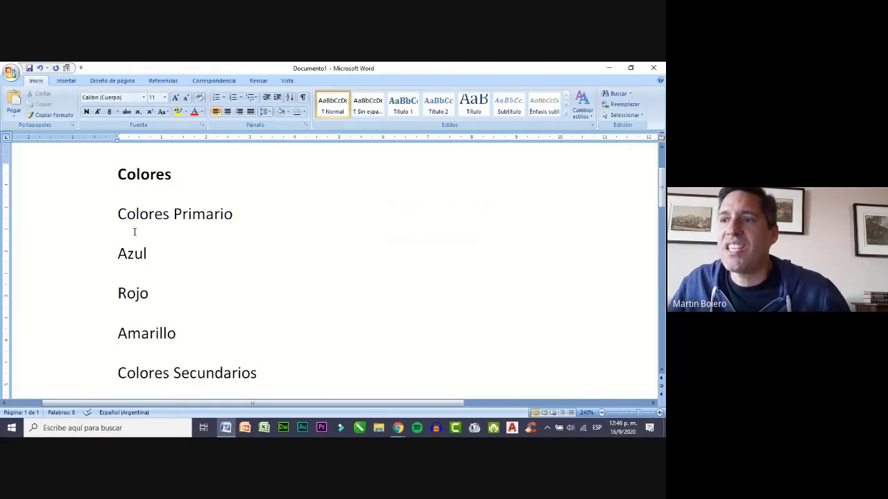
left_click(230, 216)
type("s")
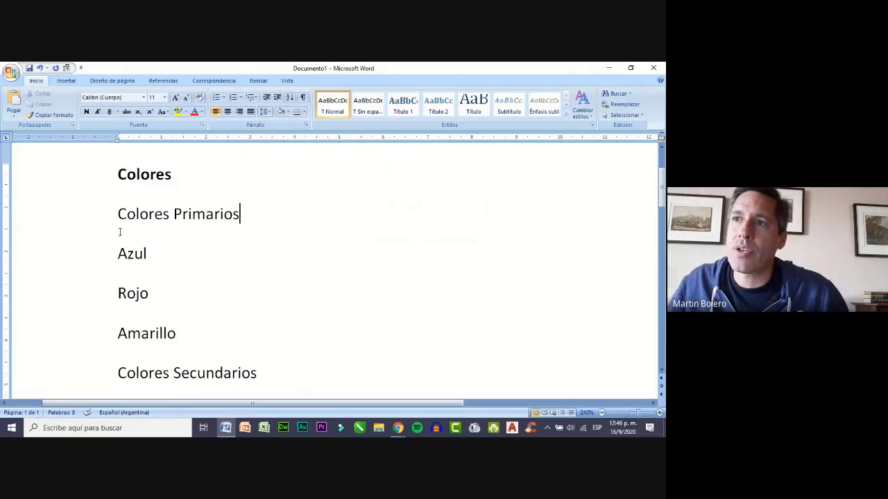
Number the "Colores Primarios" line with the "1. 2. 3." format
left_click(254, 98)
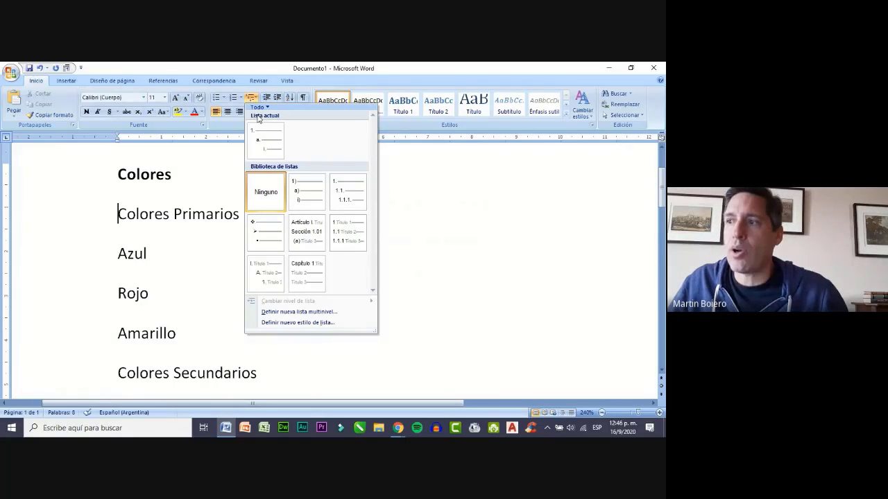
left_click(120, 219)
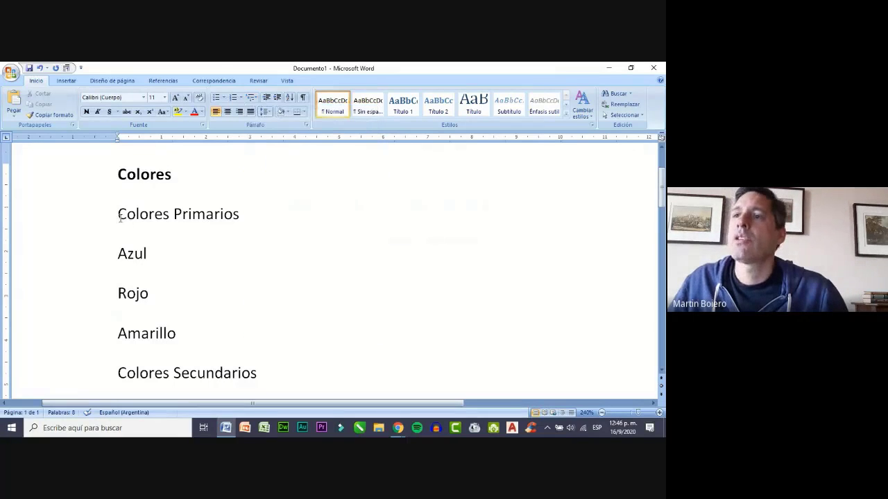
left_click(241, 98)
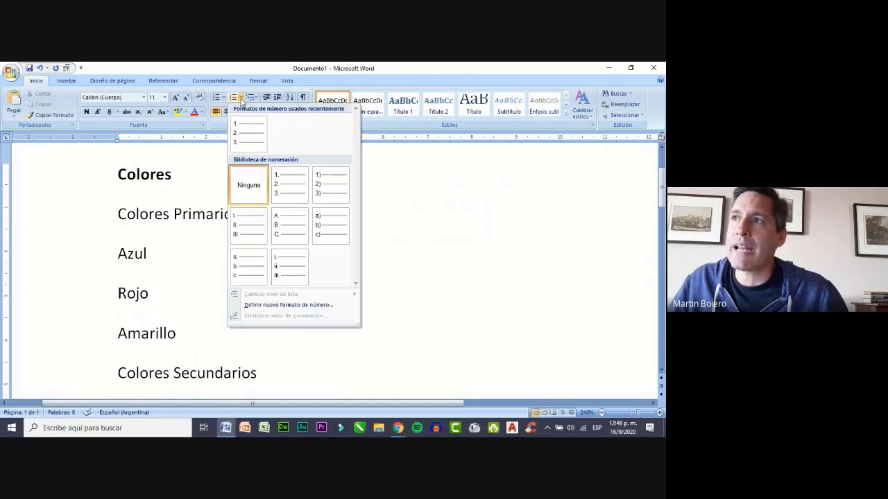
left_click(290, 198)
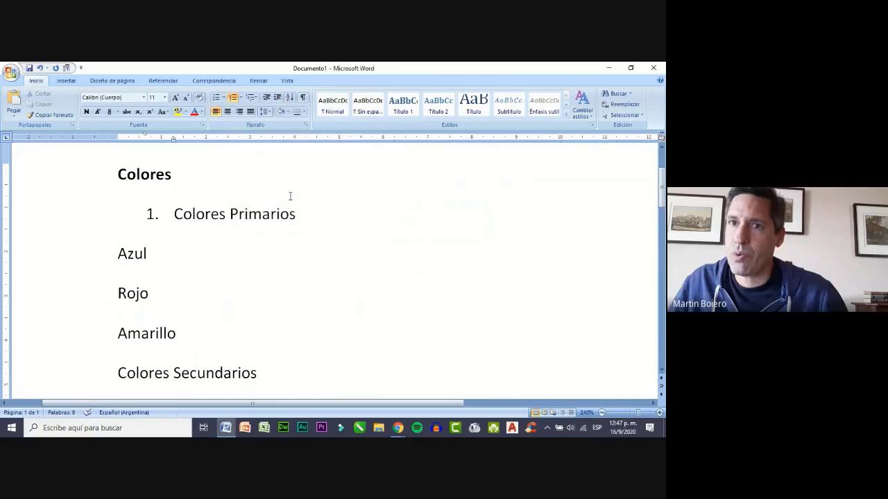
Number the "Azul" line with the "a) b) c)" format
left_click(117, 255)
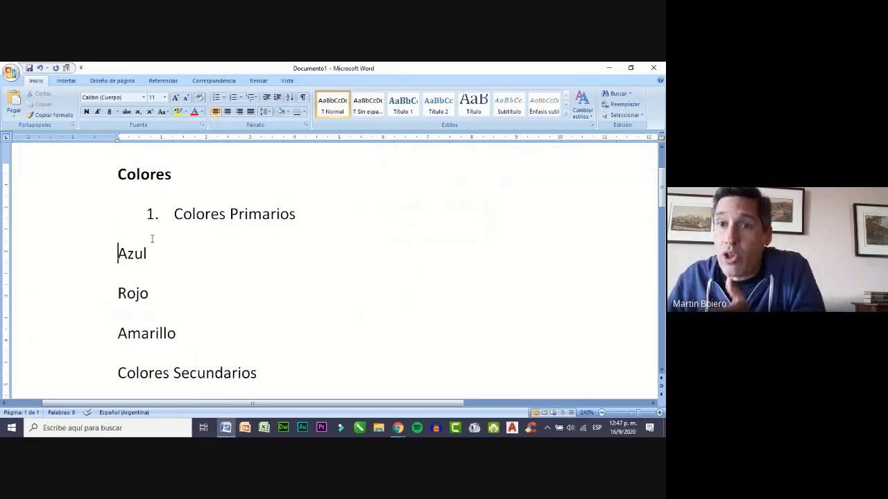
left_click(242, 98)
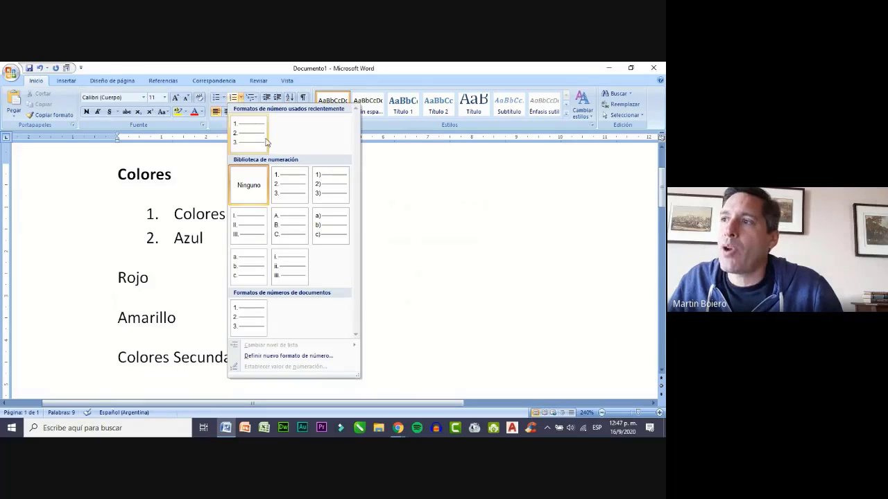
left_click(329, 236)
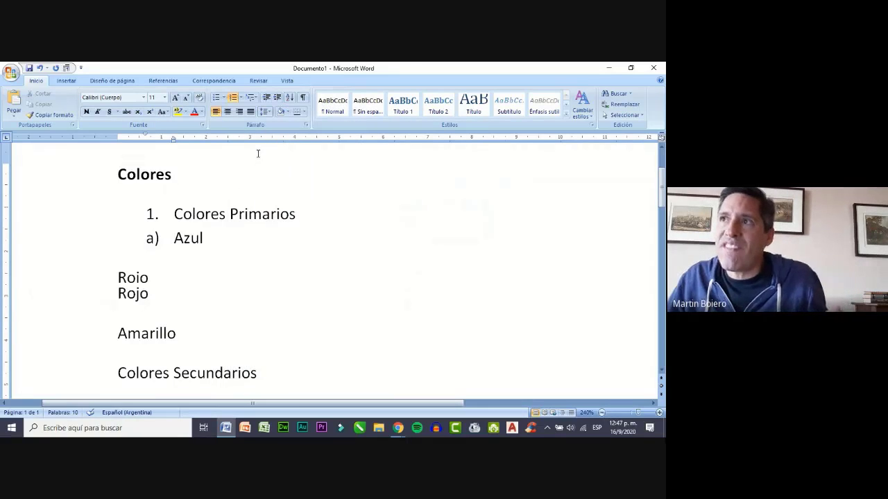
Change the list level of the "Azul" item to the second level, "a."
left_click(257, 99)
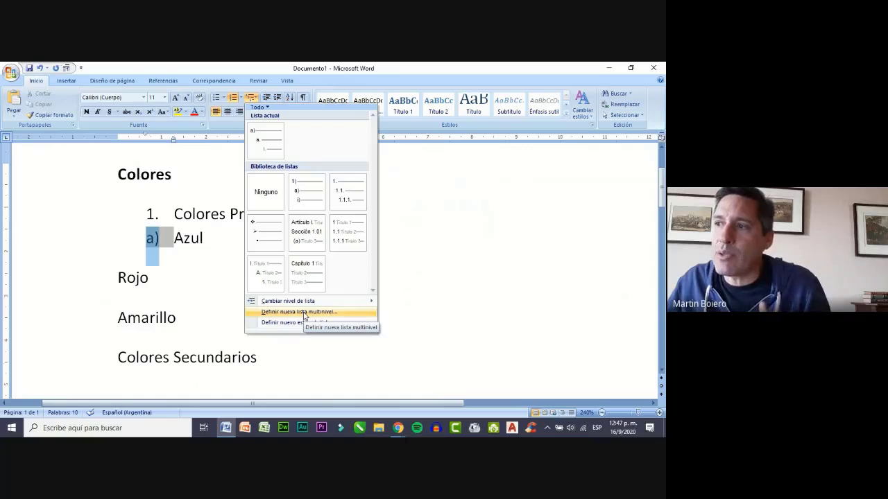
mouse_move(301, 303)
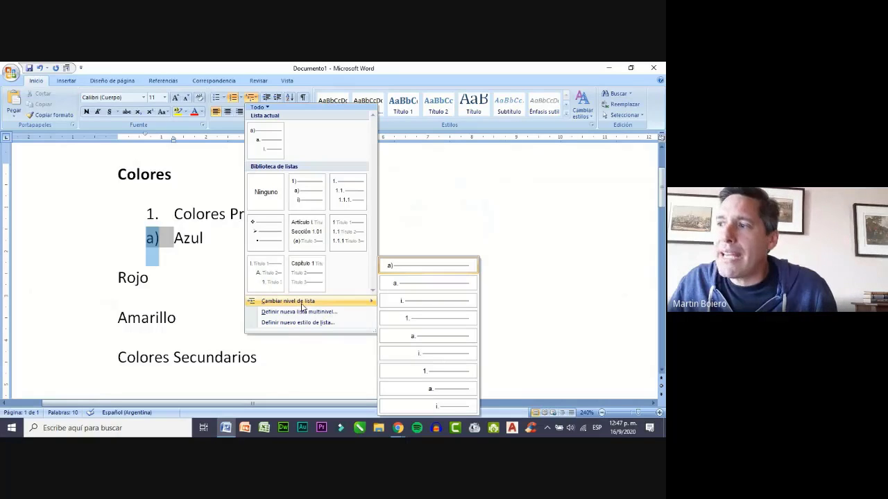
left_click(406, 283)
Change the list level of the "Rojo" item below "Azul" to the third level, "i."
left_click(240, 98)
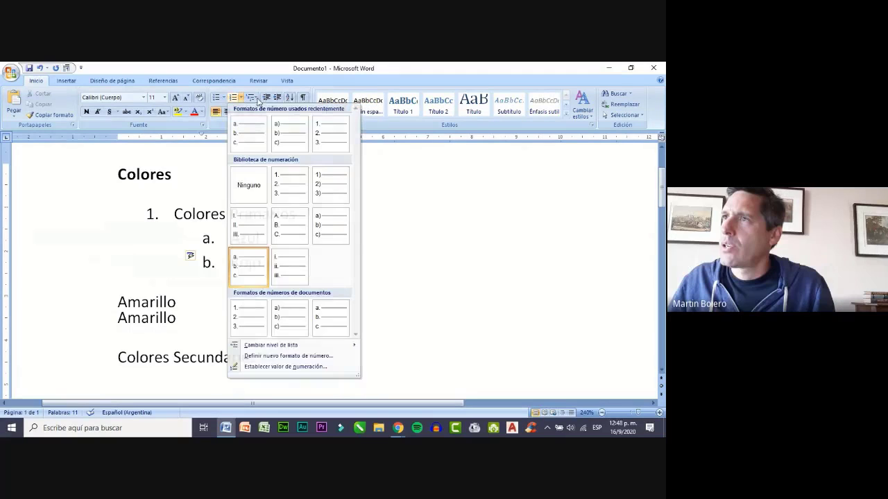
left_click(255, 98)
mouse_move(343, 303)
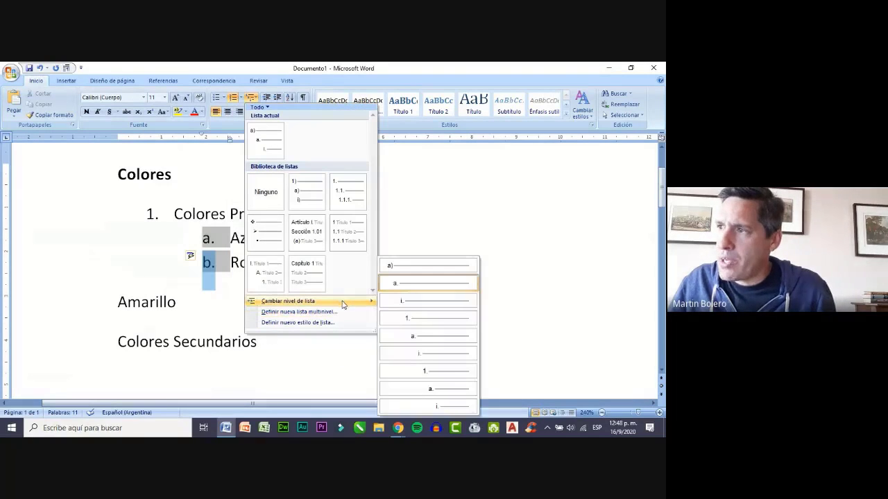
left_click(427, 302)
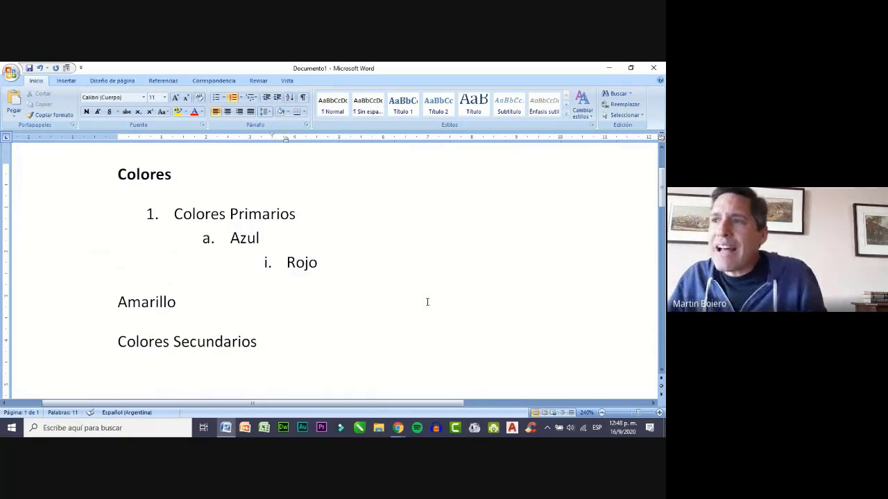
Enter "Rojo" and "Amarillo" as list items b and c below "Azul"
left_click(254, 98)
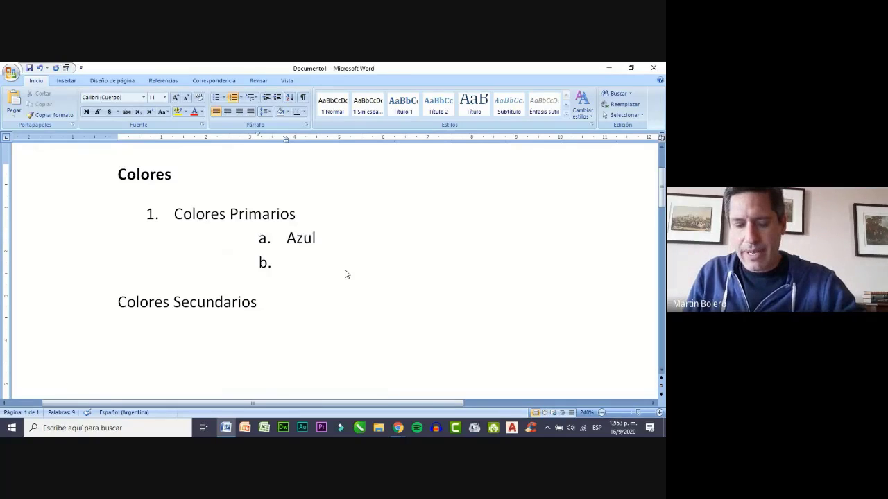
type("Rojo")
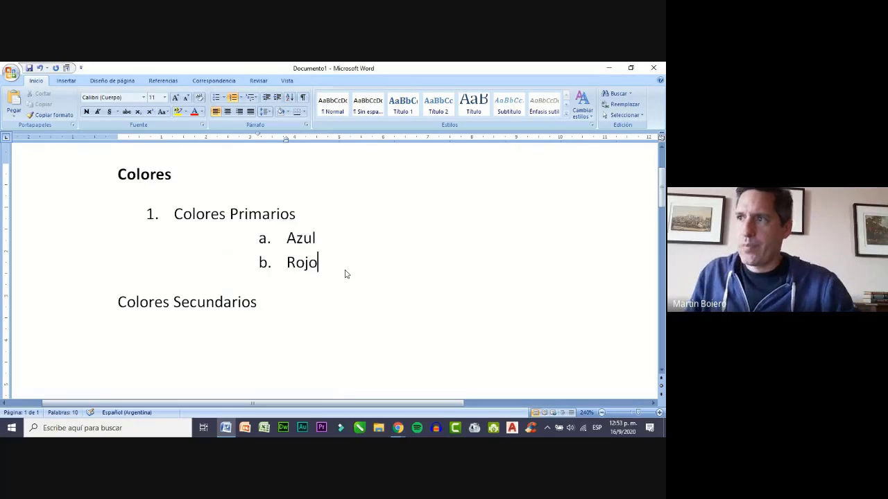
key("Return")
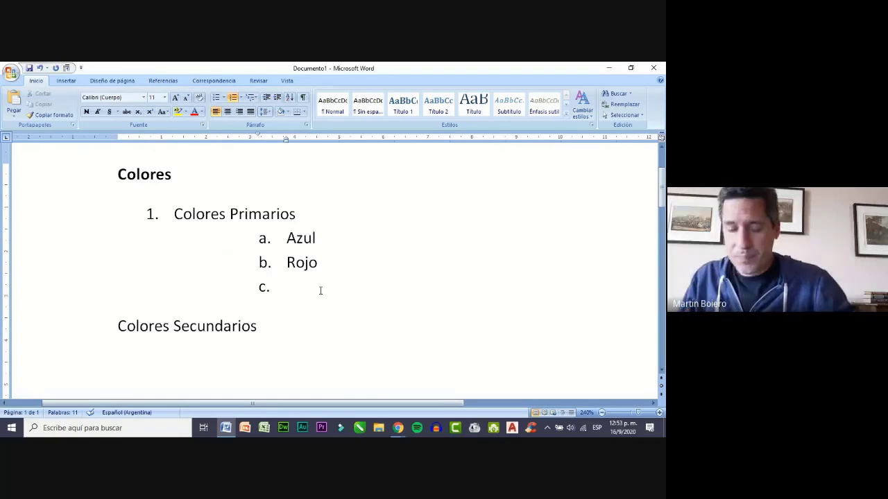
type("Amarillo")
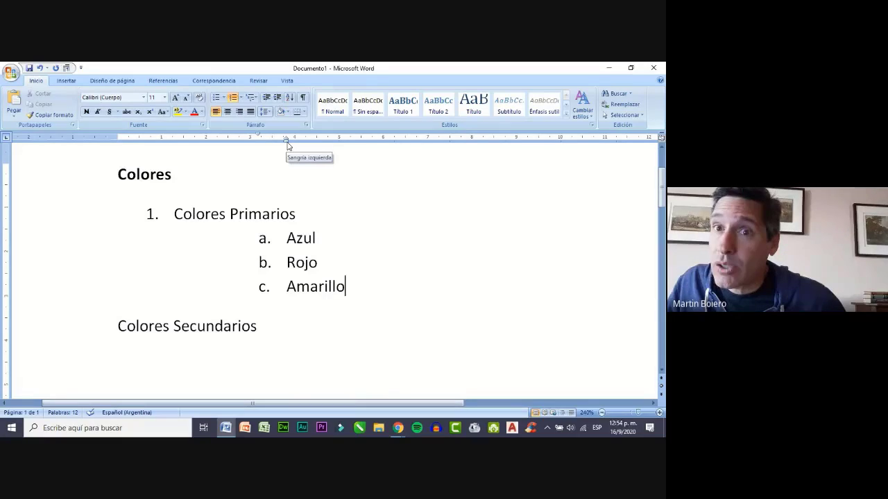
Reduce the left indent of the "Azul", "Rojo" and "Amarillo" items together to about 2.25 on the ruler
left_click_drag(288, 144, 218, 145)
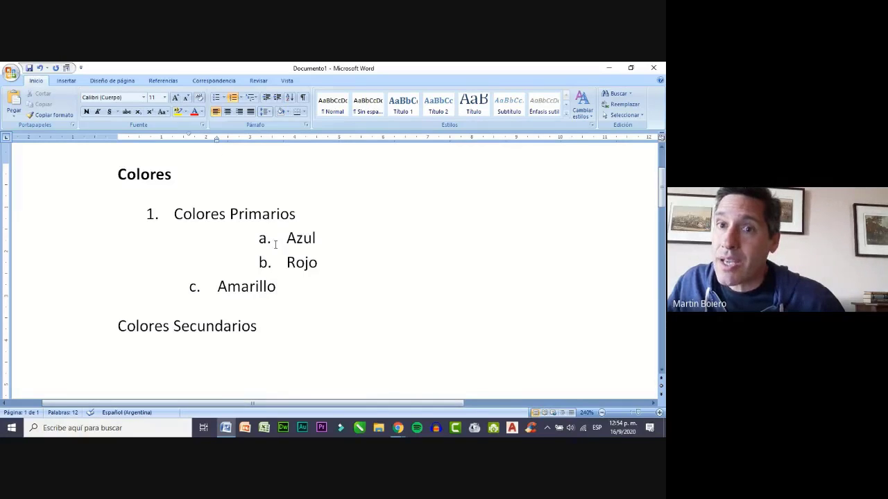
key("ctrl+z")
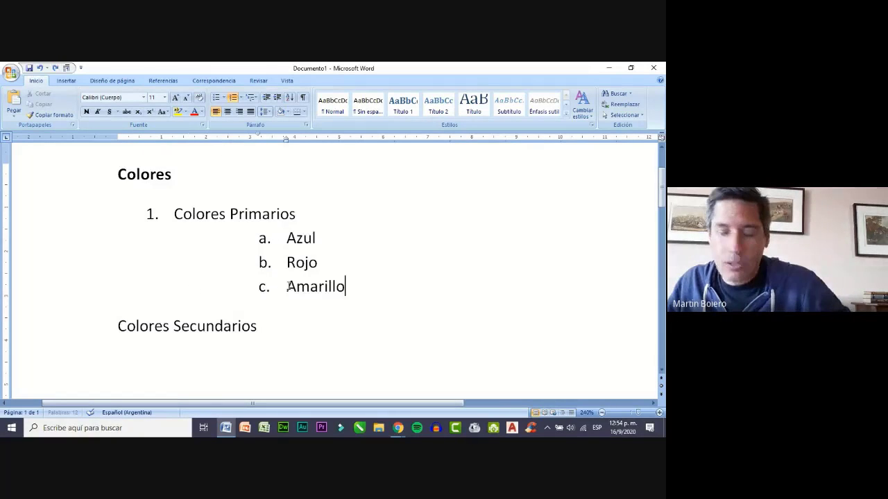
left_click_drag(349, 288, 287, 236)
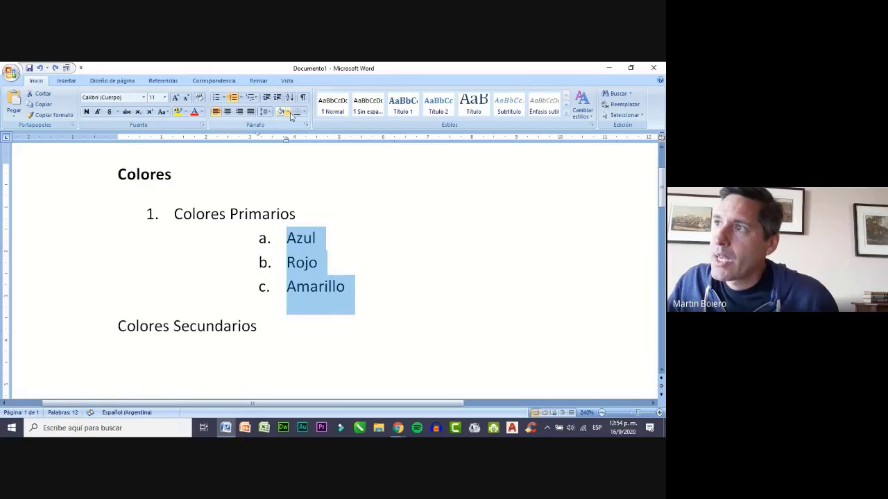
left_click_drag(287, 141, 198, 142)
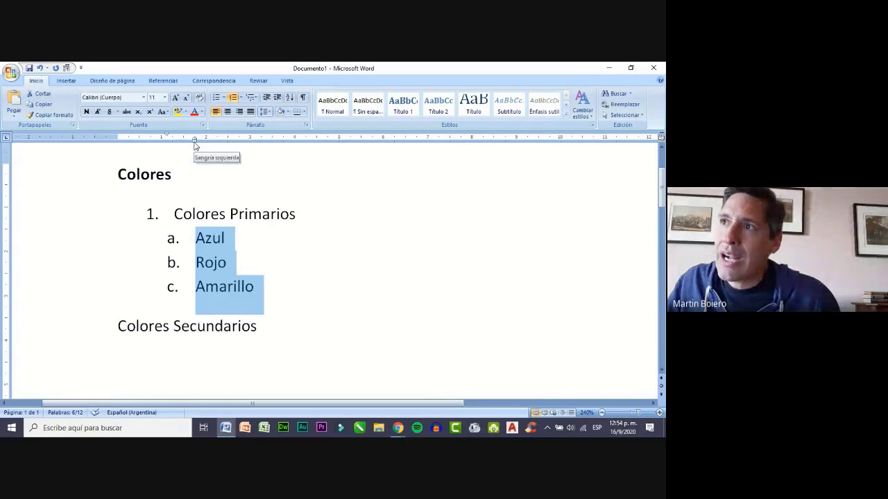
left_click_drag(195, 142, 204, 142)
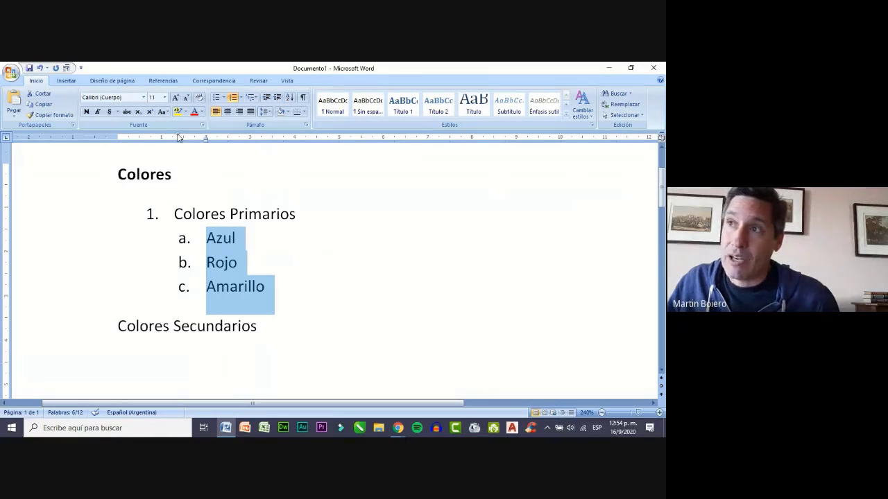
mouse_move(178, 136)
left_mouse_down()
mouse_move(205, 145)
mouse_move(198, 144)
left_mouse_up()
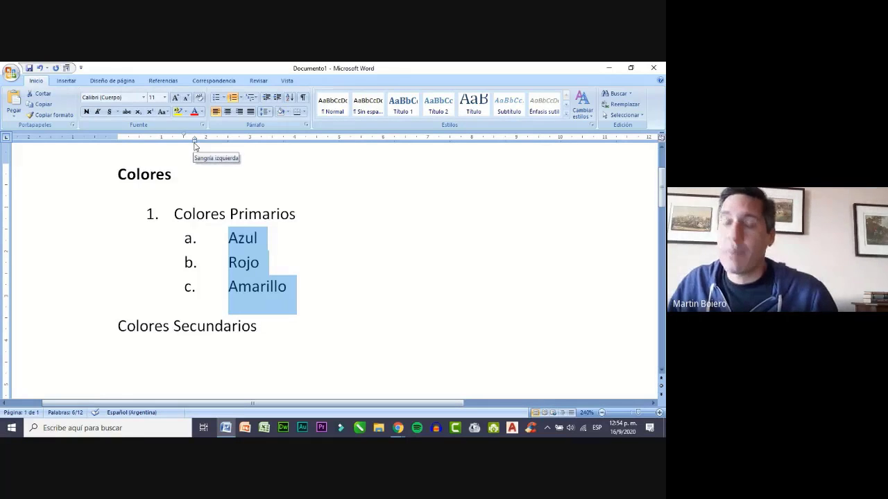
type("z")
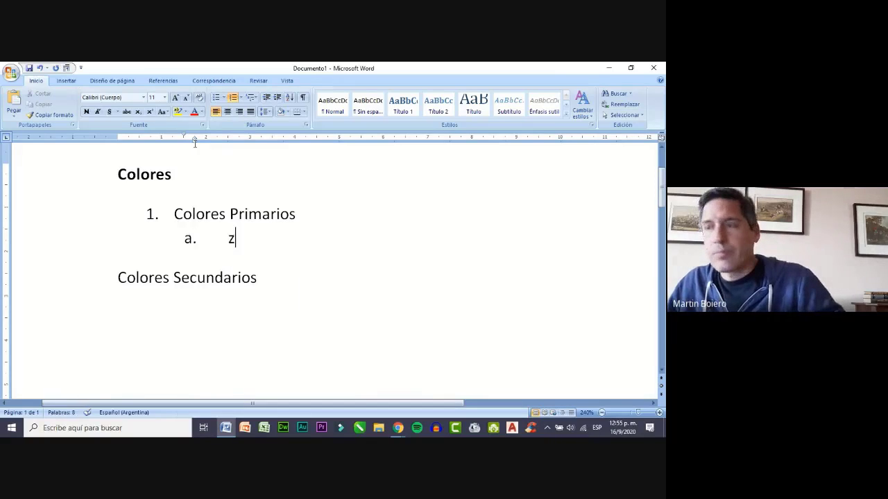
key("ctrl+z")
mouse_move(195, 142)
left_mouse_down()
mouse_move(286, 142)
mouse_move(216, 142)
left_mouse_up()
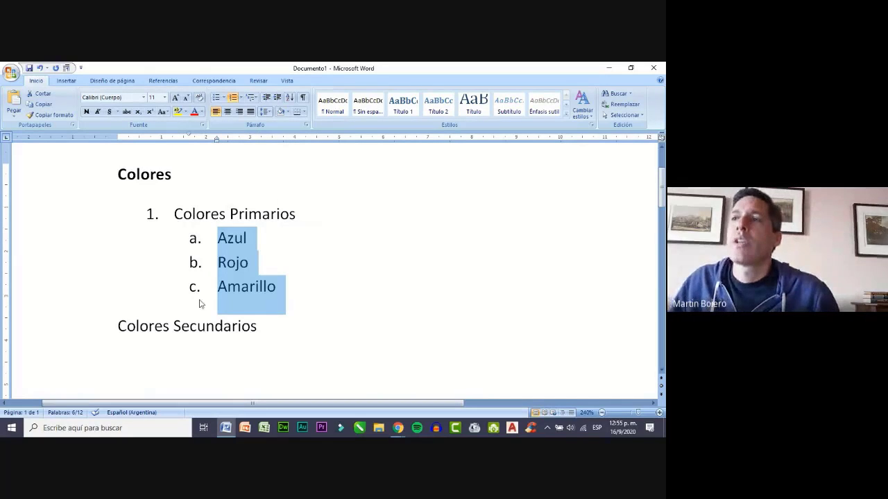
left_click(246, 286)
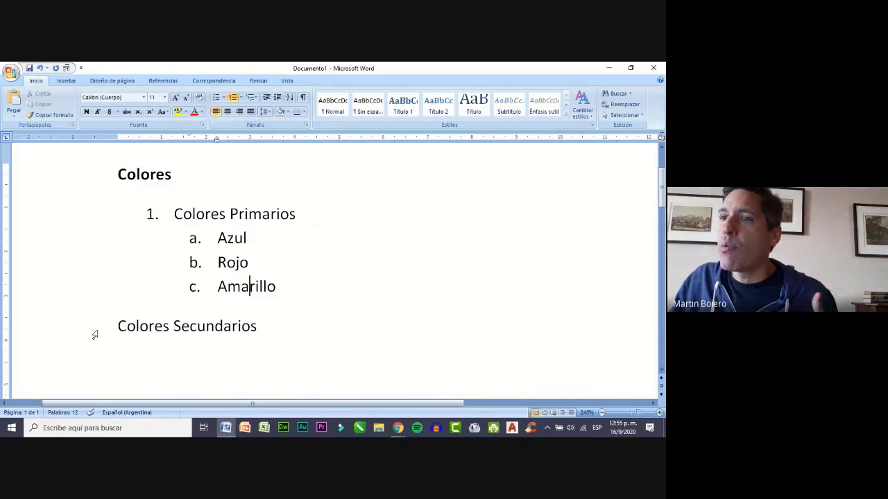
Number the "Colores Secundarios" line with the "1. 2. 3." format
left_click(117, 327)
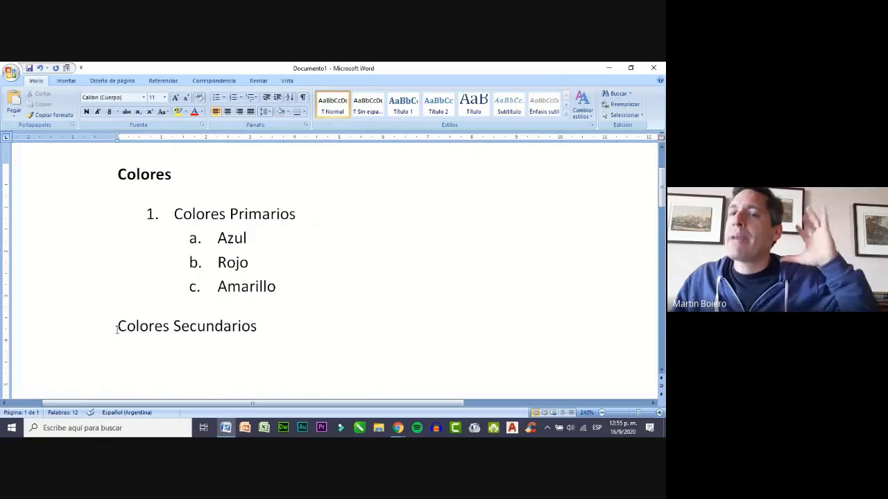
left_click(241, 98)
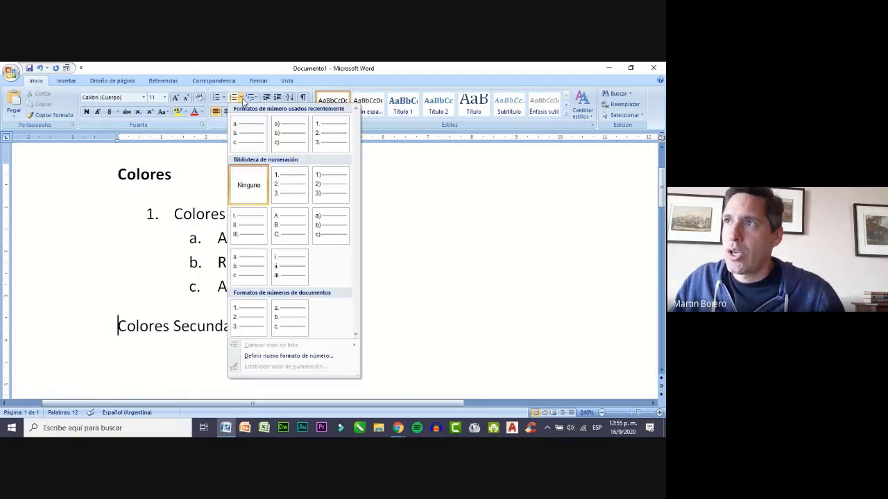
left_click(289, 190)
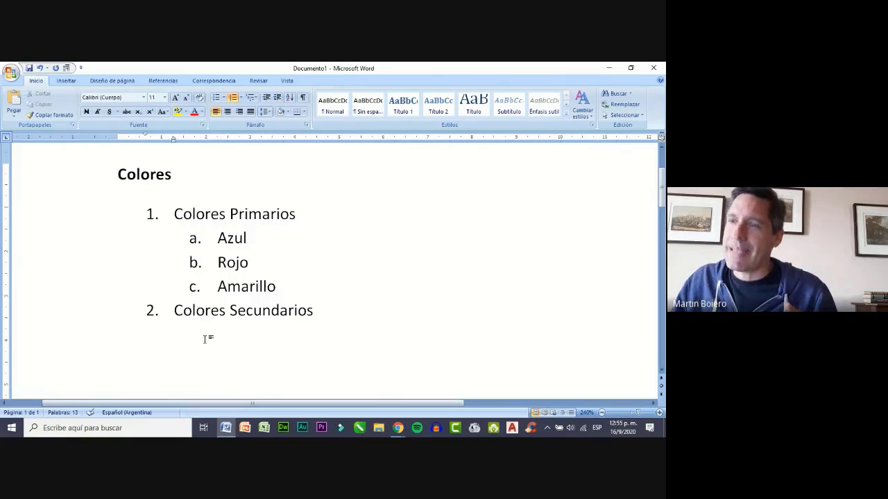
Add the item "Violeta" on a new line below "Colores Secundarios"
left_click(360, 308)
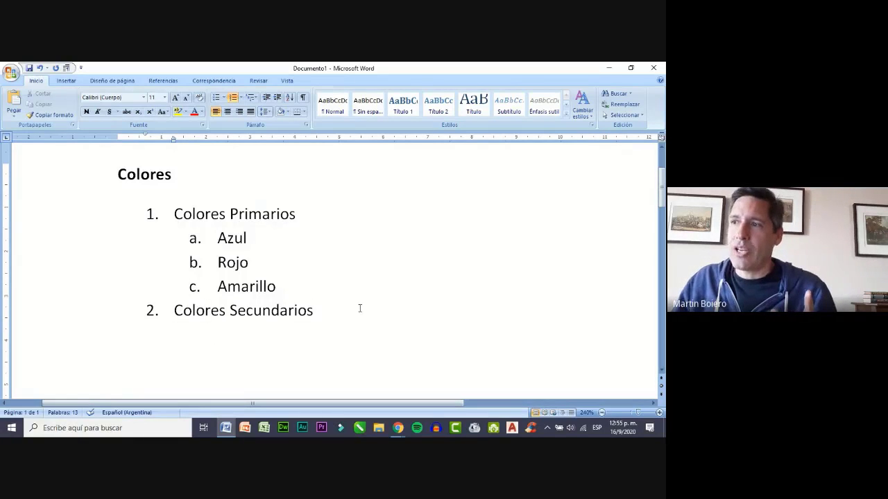
key("Return")
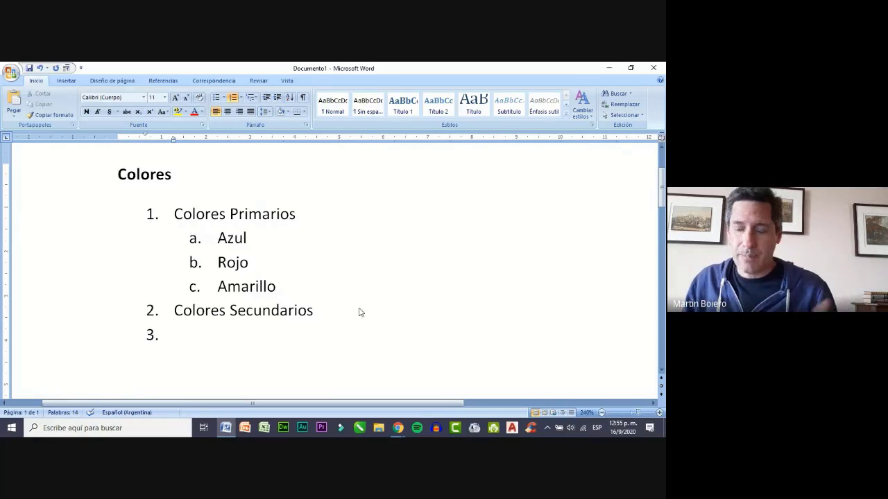
type("Vio")
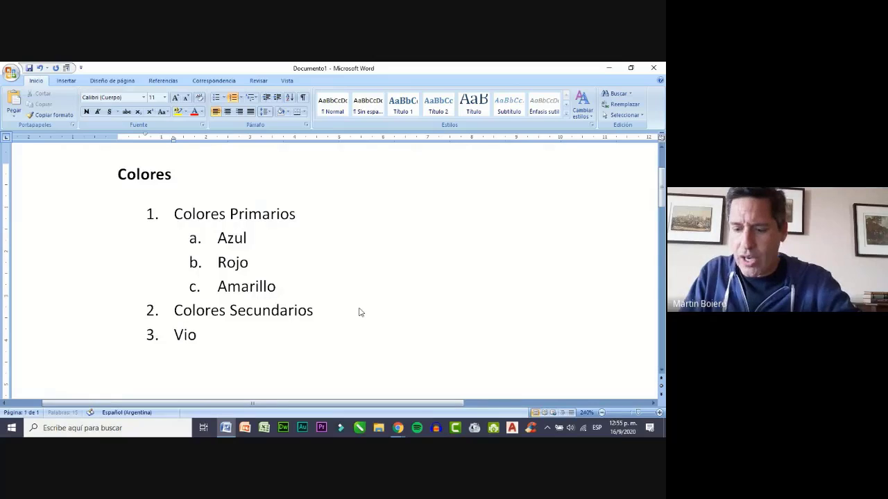
type("leta")
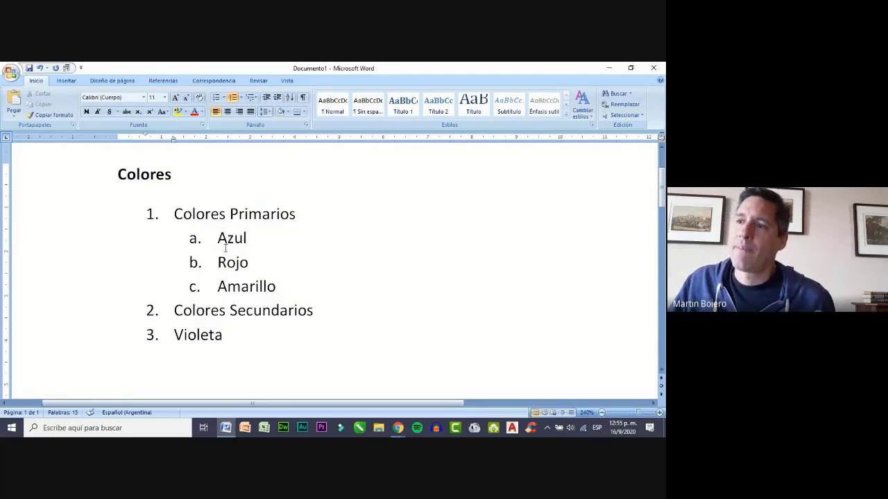
Change the list level of the "Violeta" item to the second level, "a."
left_click(172, 336)
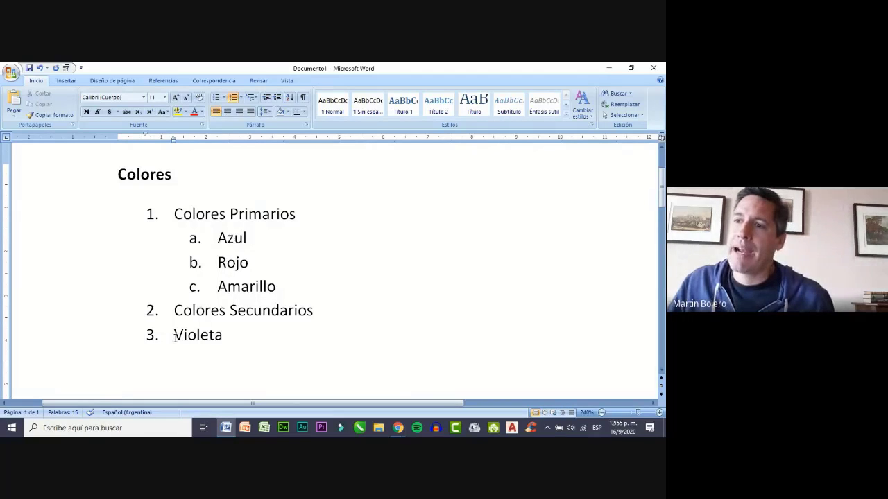
left_click(250, 97)
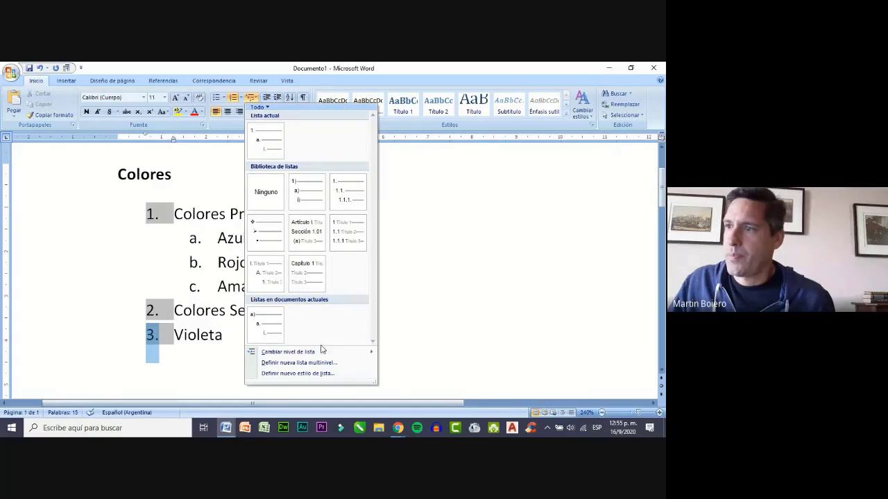
mouse_move(331, 353)
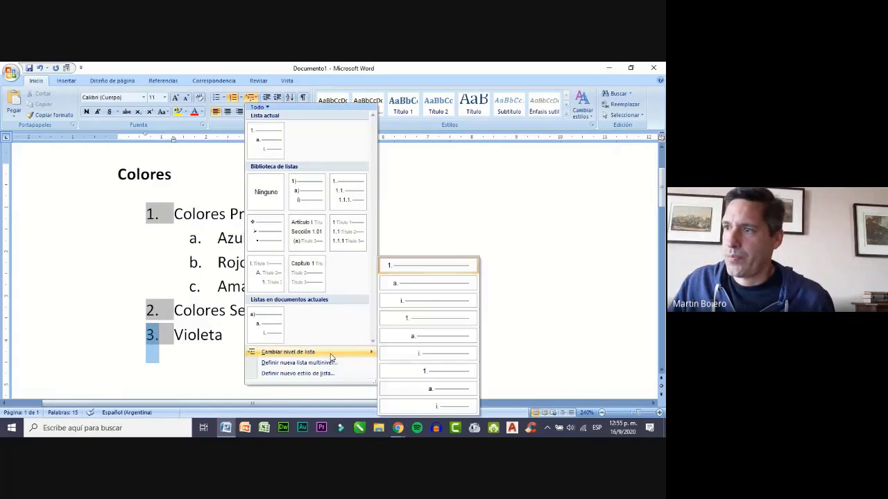
left_click(419, 284)
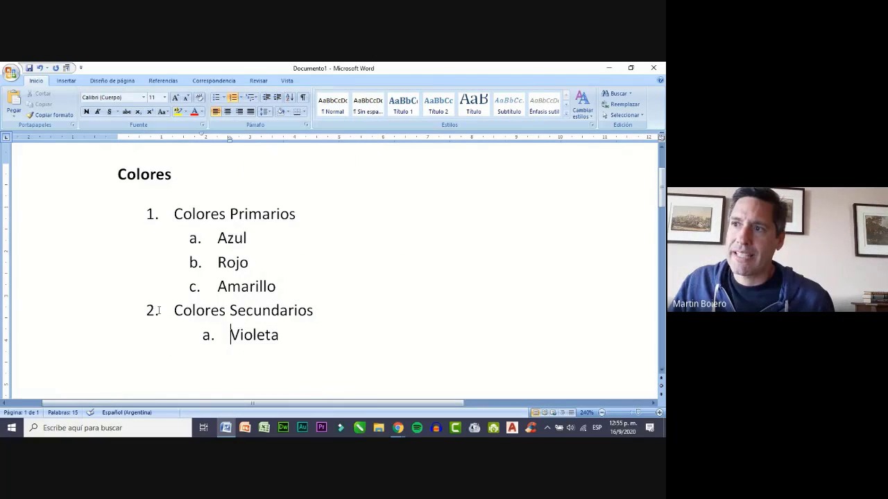